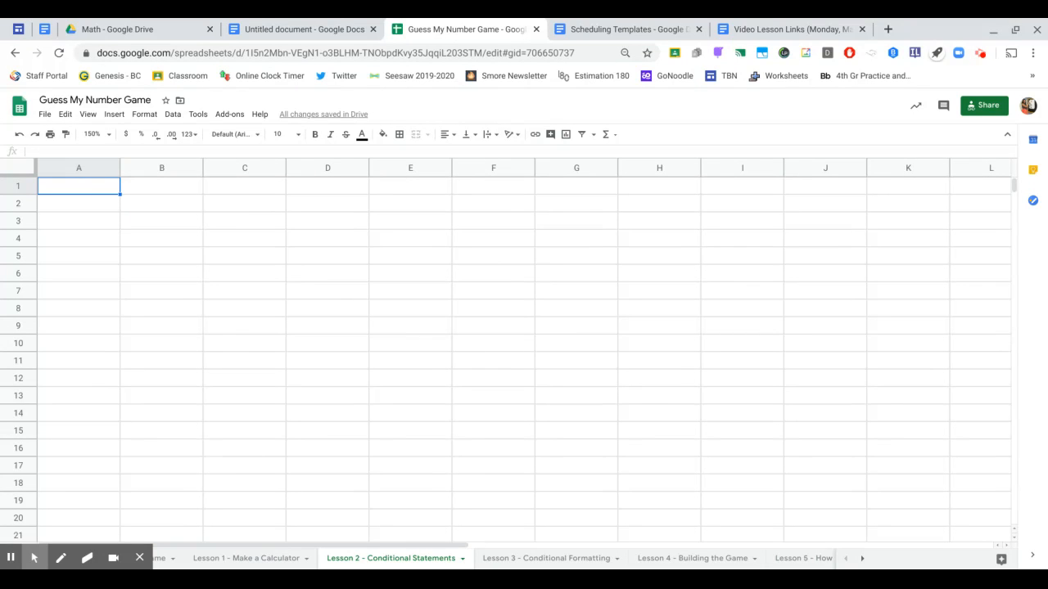
# Step: Review the sum, difference and product formulas in row 2 of the Lesson 1 - Make a Calculator sheet
pyautogui.click(272, 558)
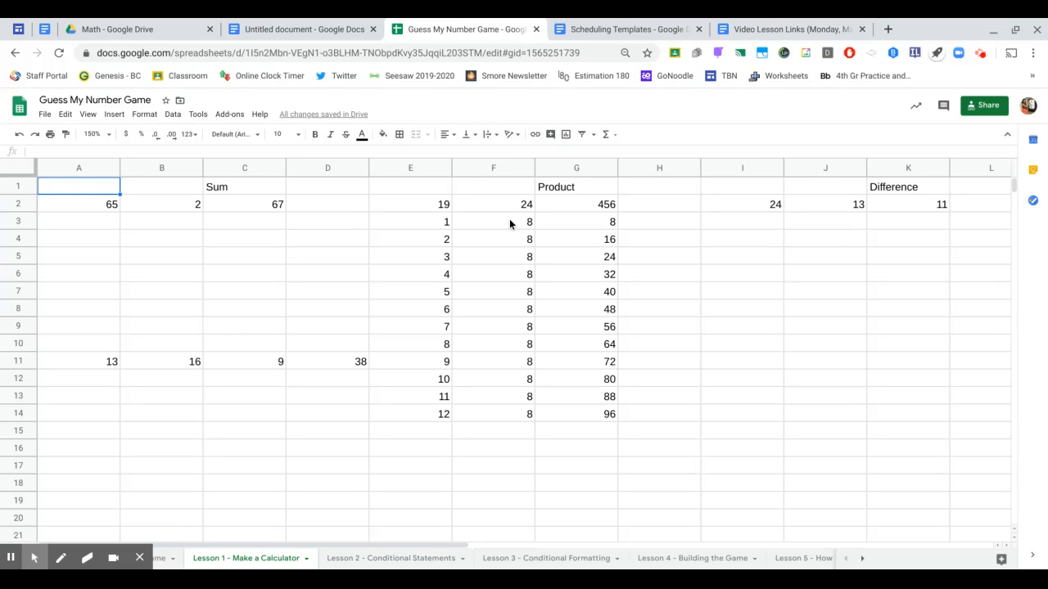
pyautogui.click(272, 211)
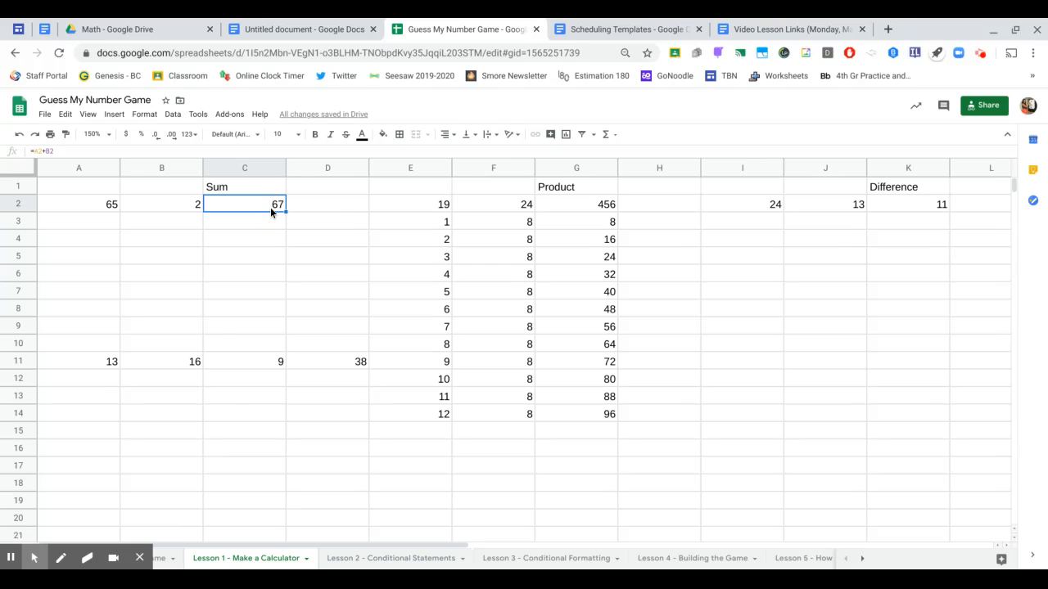
pyautogui.click(937, 209)
pyautogui.click(591, 204)
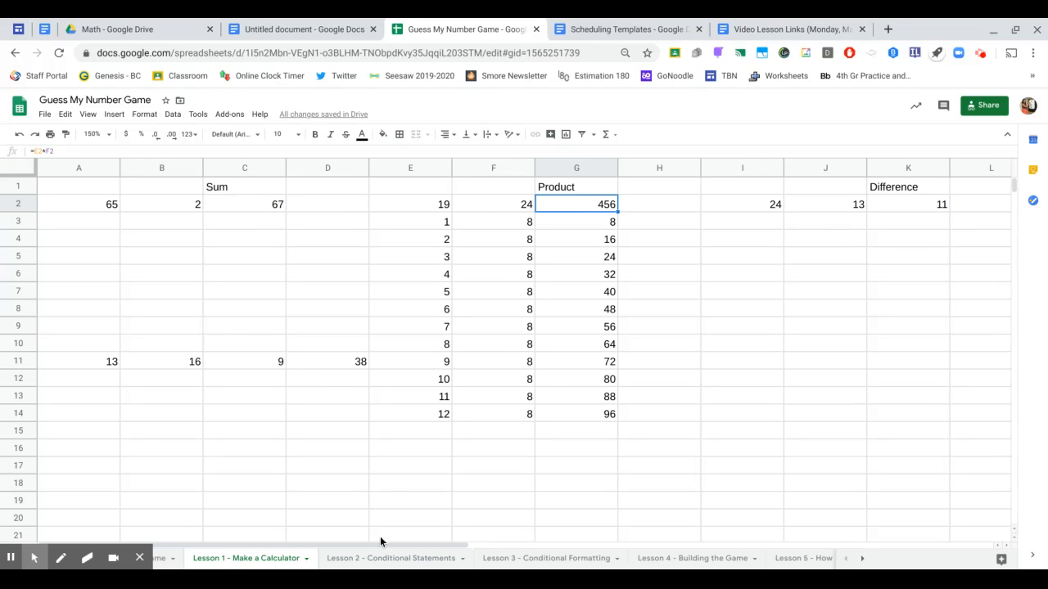
# Step: Enter "Computer" in cell A2 of the Lesson 2 - Conditional Statements sheet
pyautogui.click(388, 559)
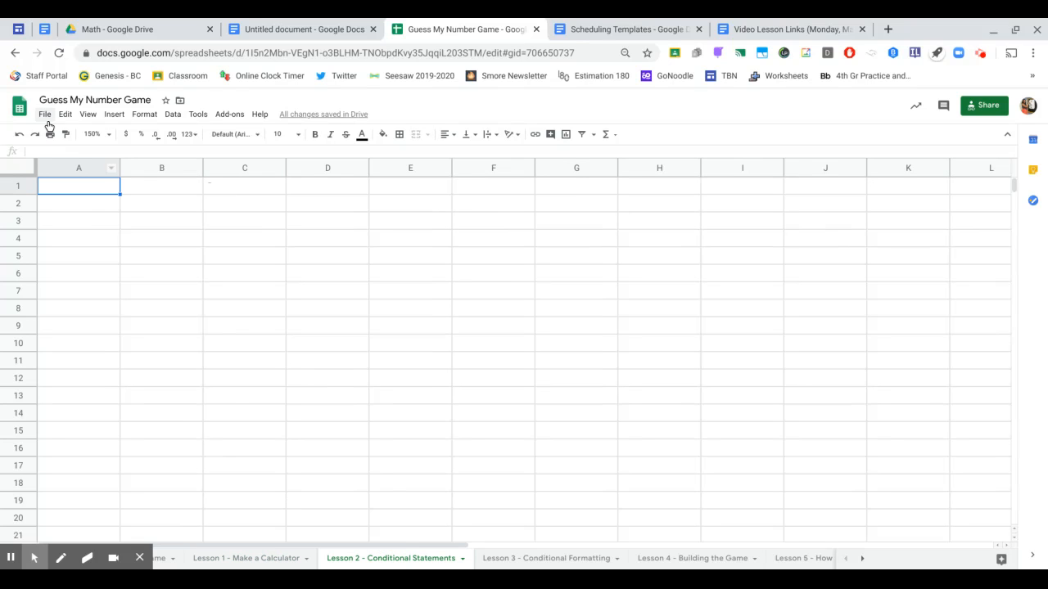
pyautogui.click(82, 207)
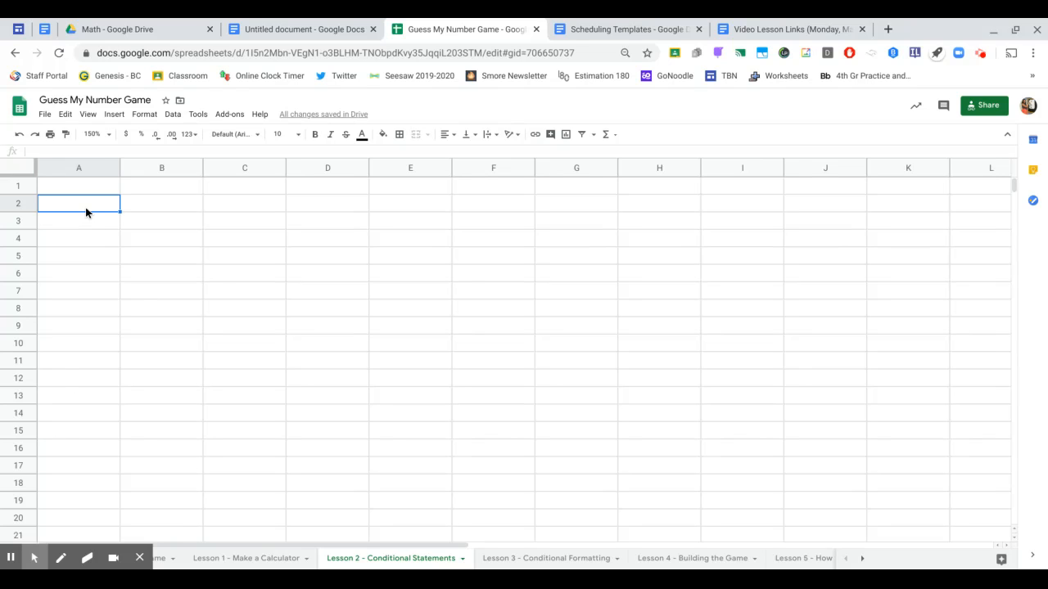
pyautogui.write('Computer')
pyautogui.click(191, 209)
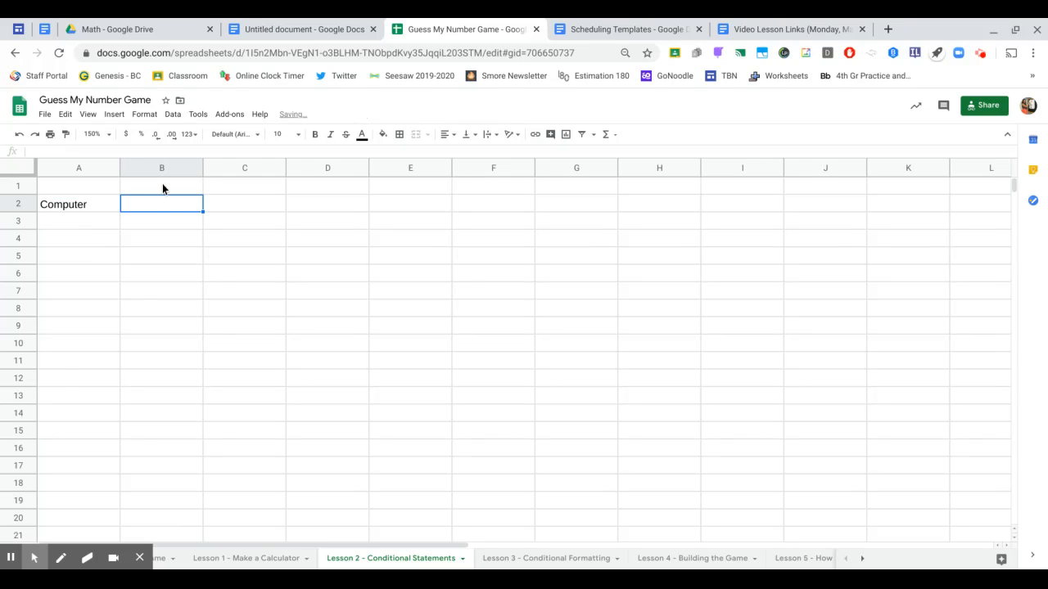
# Step: Enter the formula =if(A2="computer", "It says computer!") in cell B2
pyautogui.click(98, 203)
pyautogui.click(146, 204)
pyautogui.write('=')
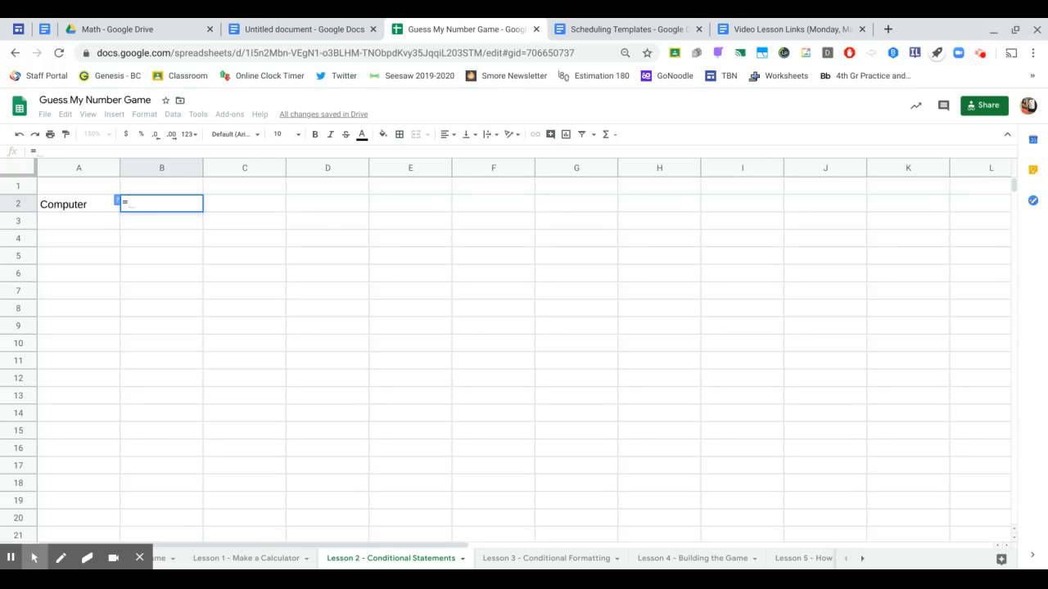
pyautogui.write('if')
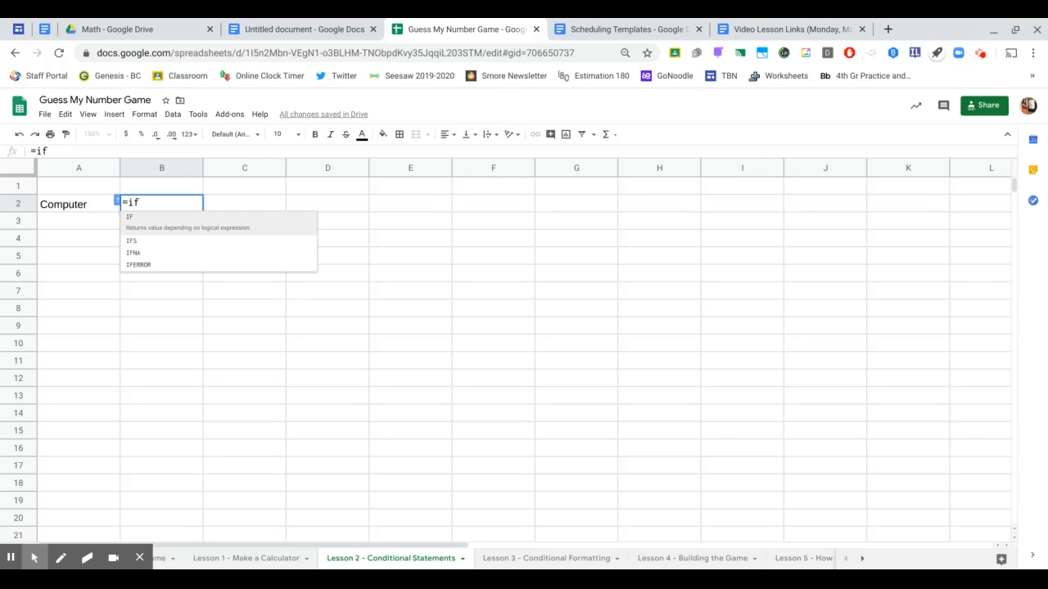
pyautogui.write('(')
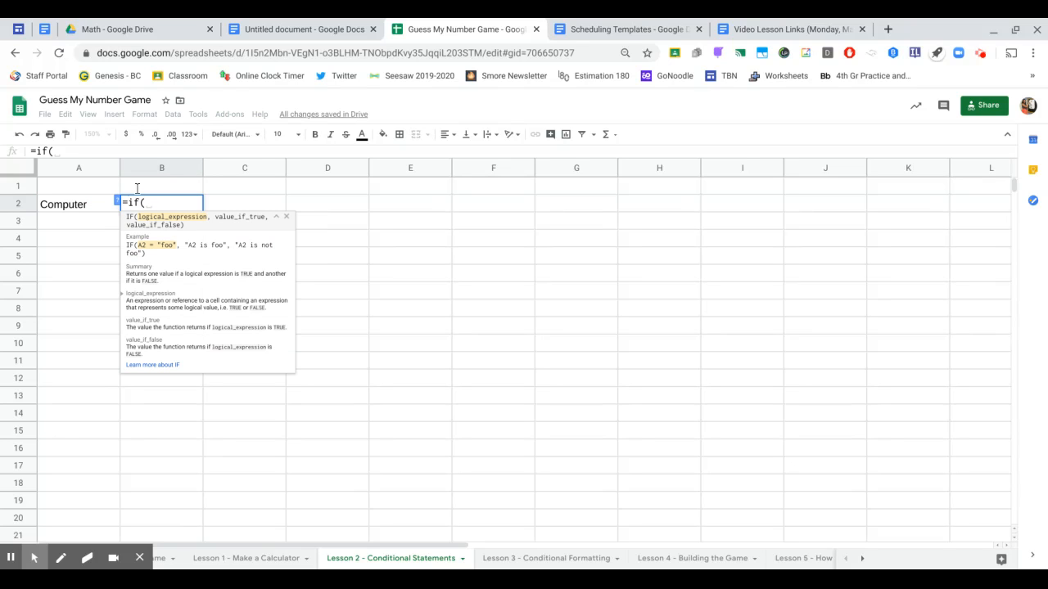
pyautogui.click(73, 211)
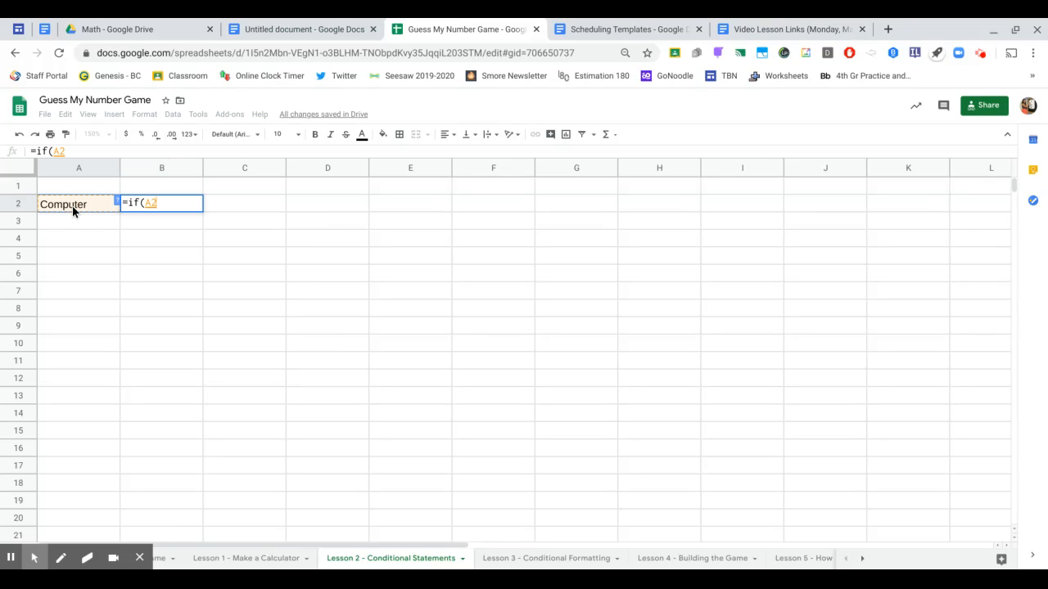
pyautogui.write('=')
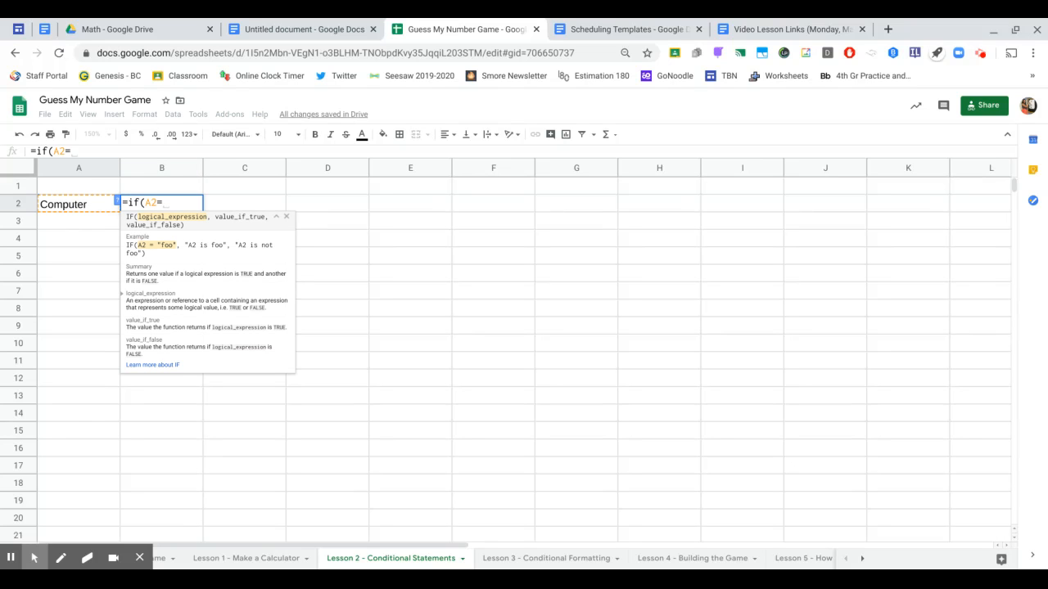
pyautogui.write('"computer')
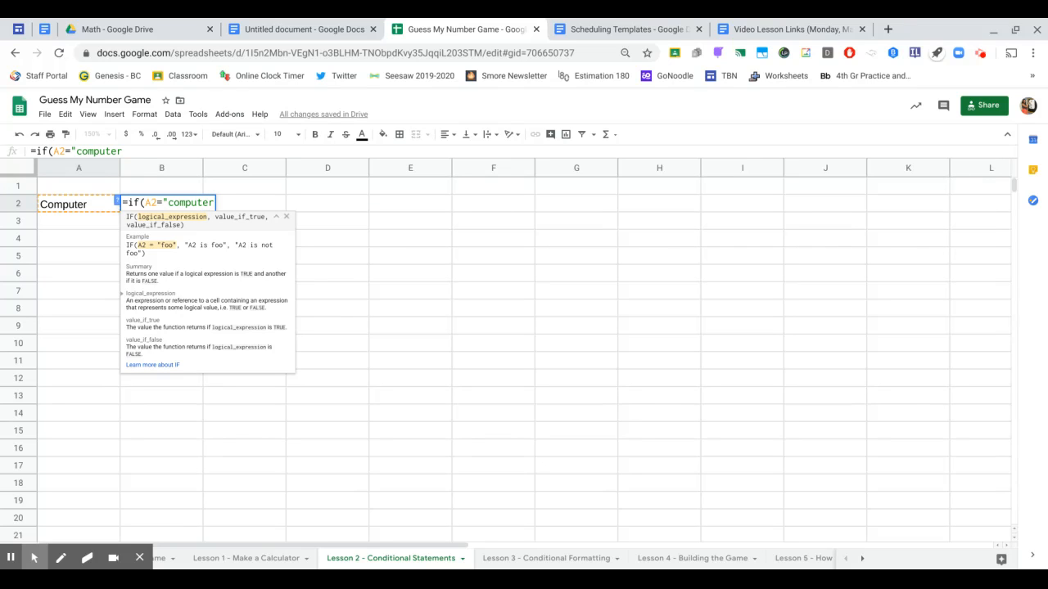
pyautogui.write('", ')
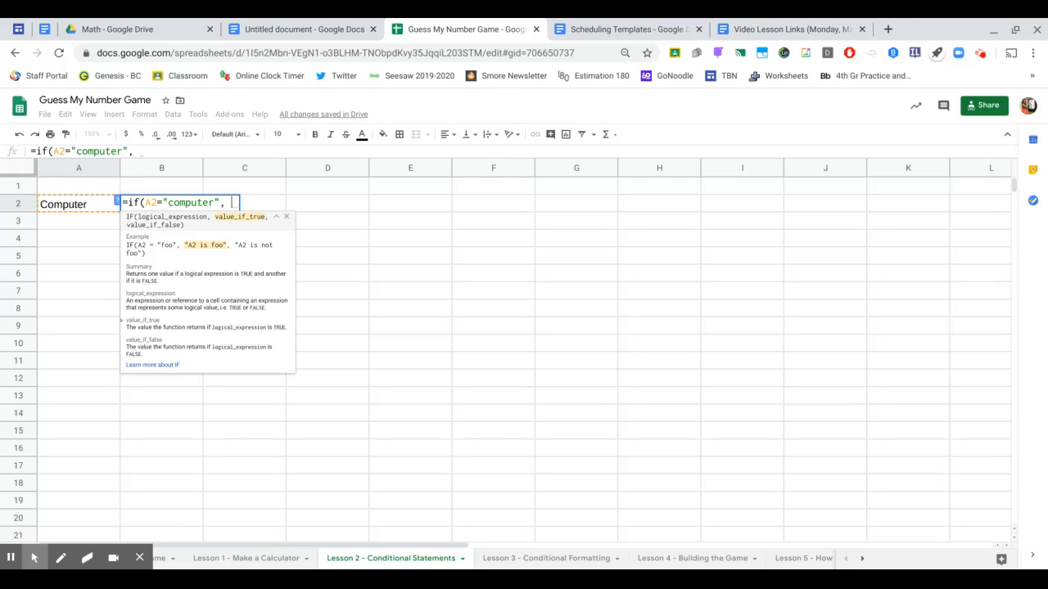
pyautogui.write('"I')
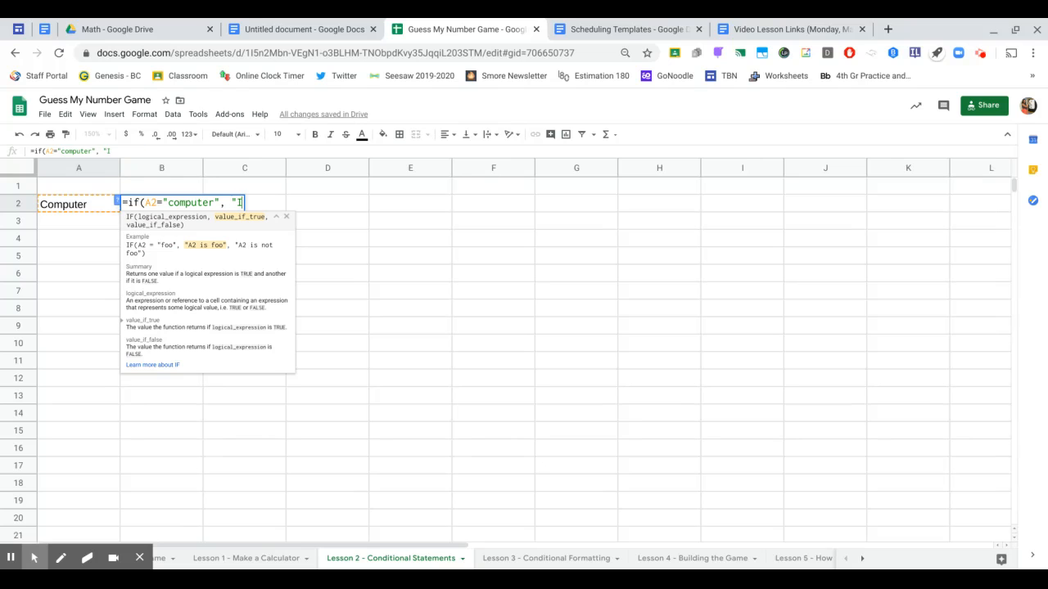
pyautogui.write('t says computer')
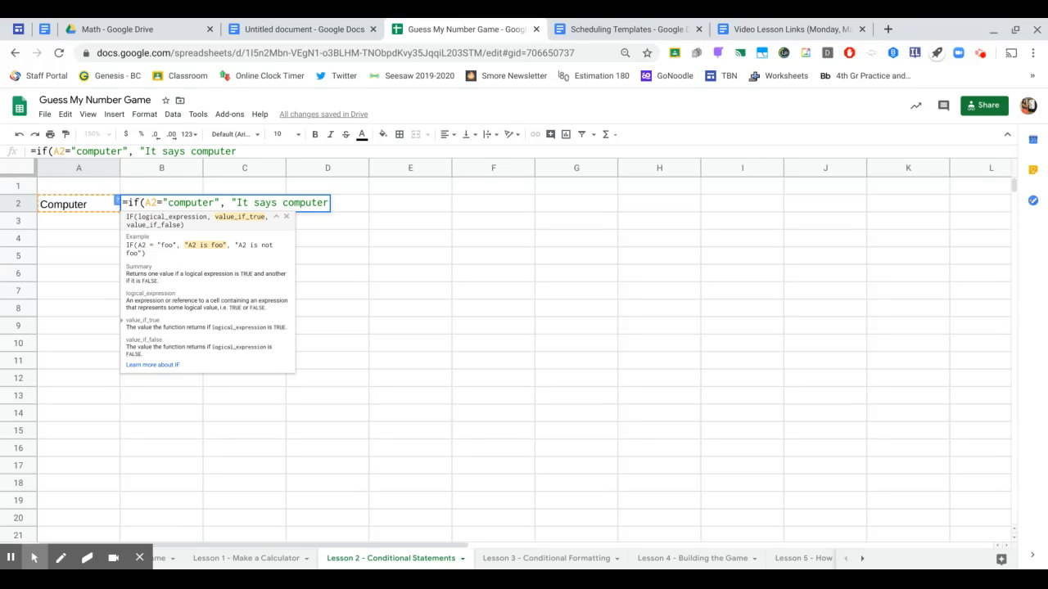
pyautogui.write('!"')
pyautogui.write(')')
pyautogui.press('Return')
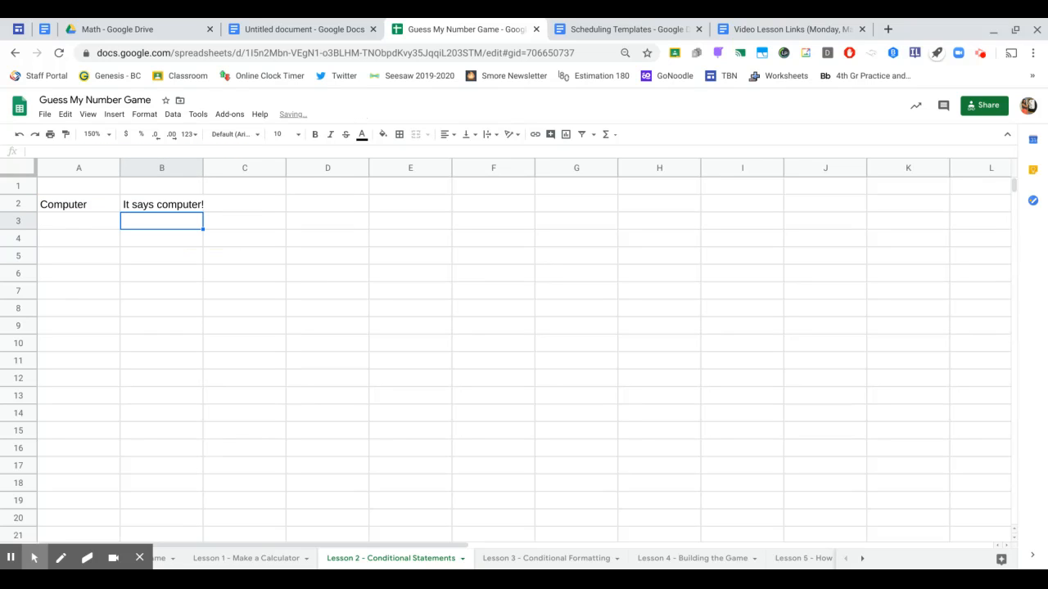
# Step: Widen column B slightly to fit the B2 message, and compare cell A2 with the formula in B2
pyautogui.click(179, 209)
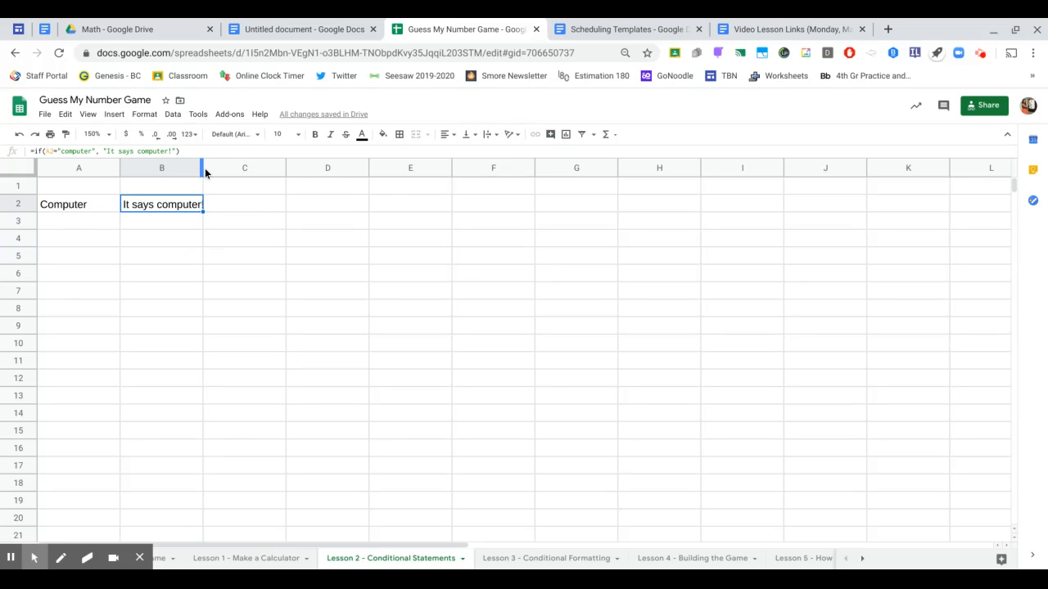
pyautogui.moveTo(202, 167); pyautogui.dragTo(210, 167)
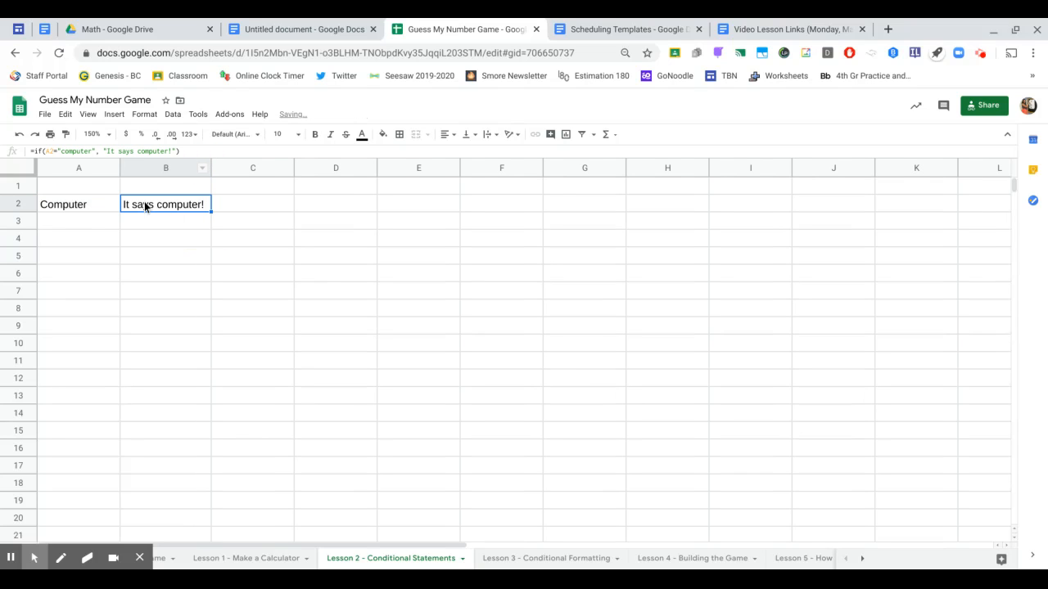
pyautogui.click(67, 205)
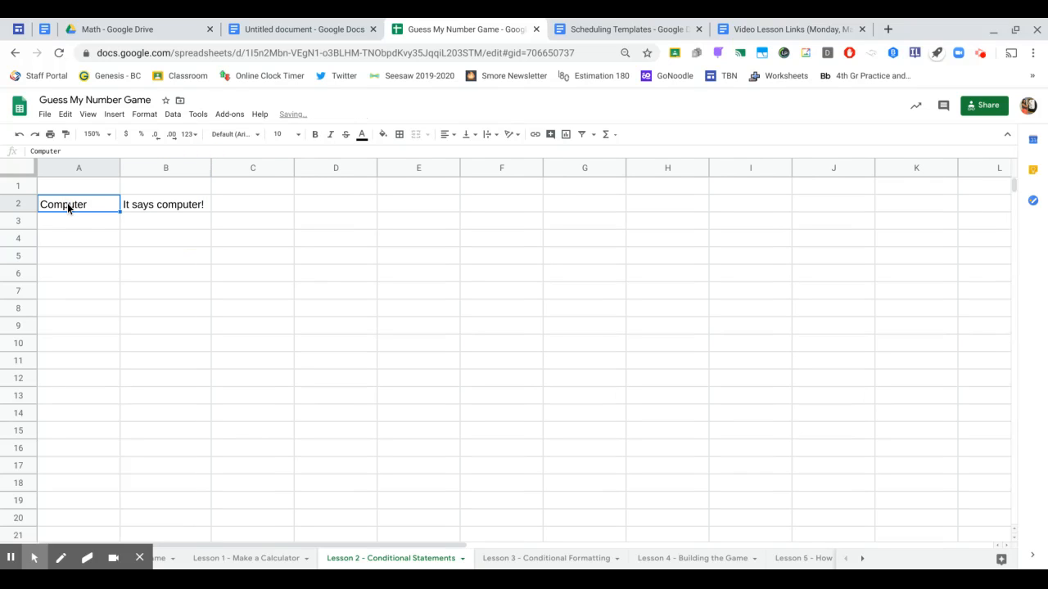
pyautogui.click(172, 206)
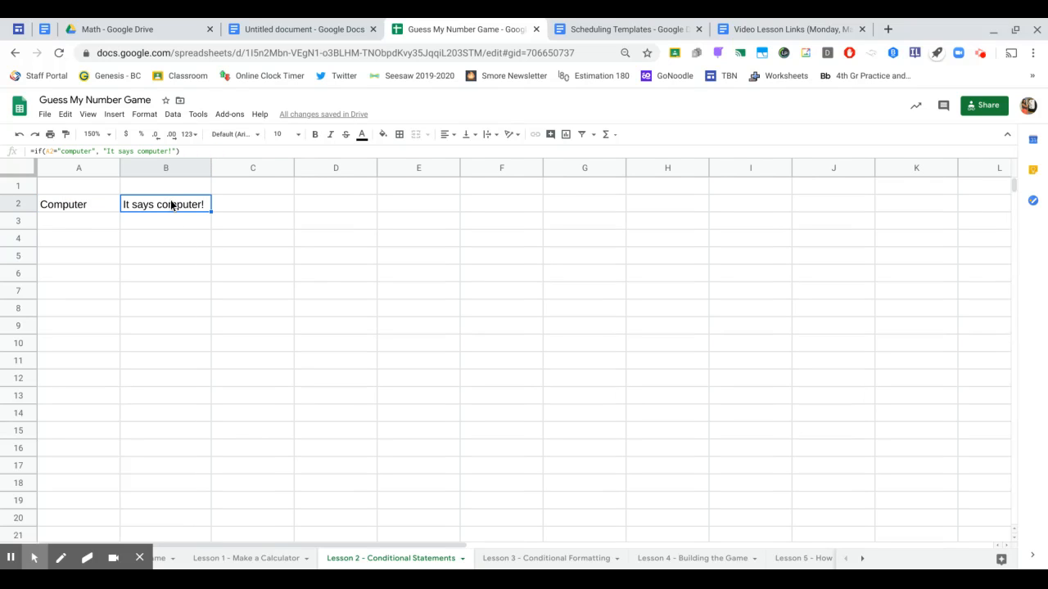
# Step: Replace the word in A2 with "Book" and check the IF formula in B2 against it
pyautogui.click(104, 208)
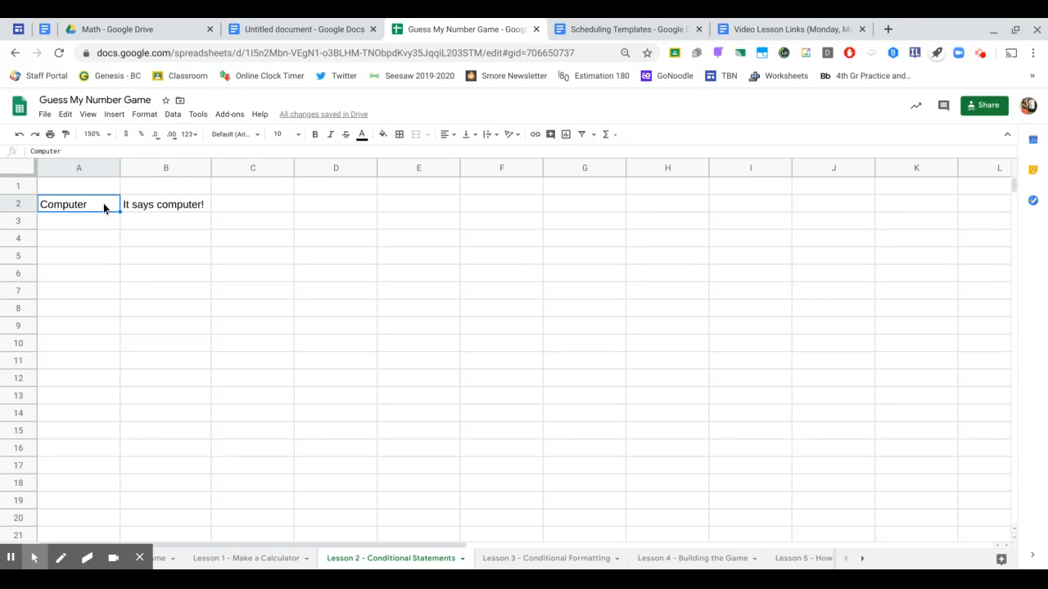
pyautogui.write('Book')
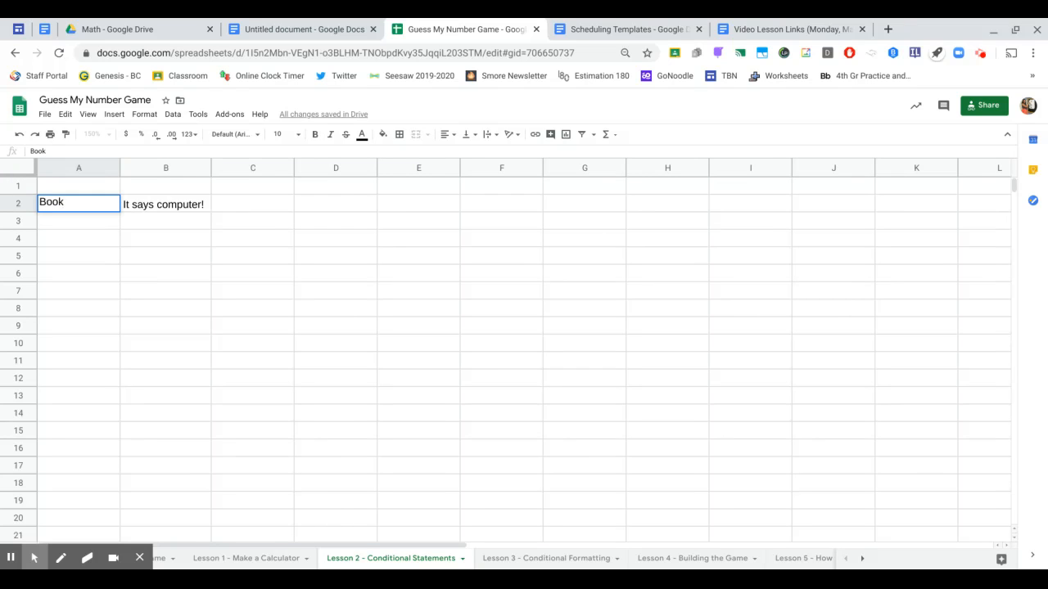
pyautogui.press('Return')
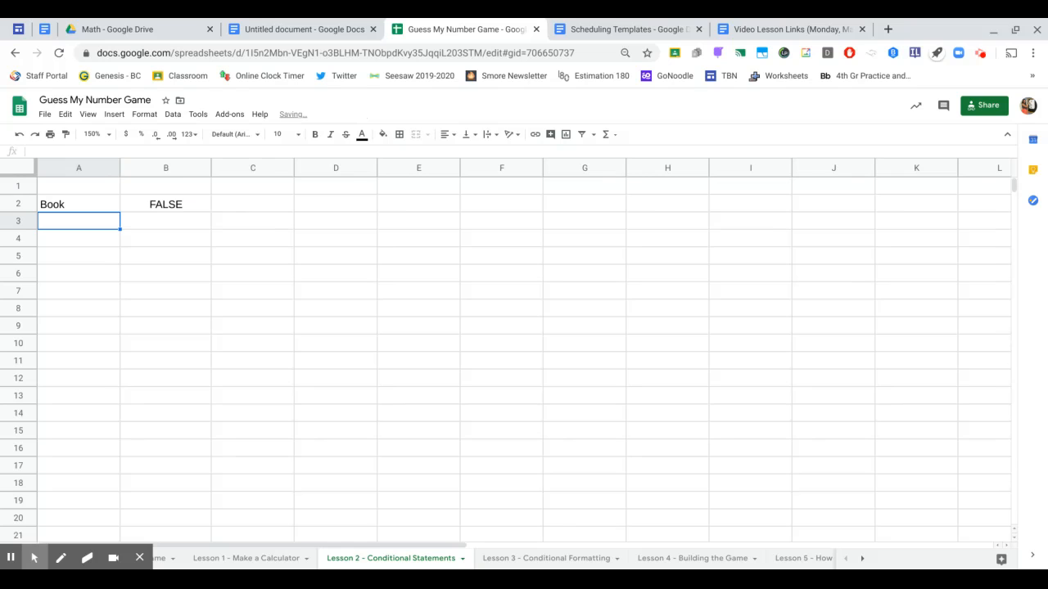
pyautogui.click(175, 207)
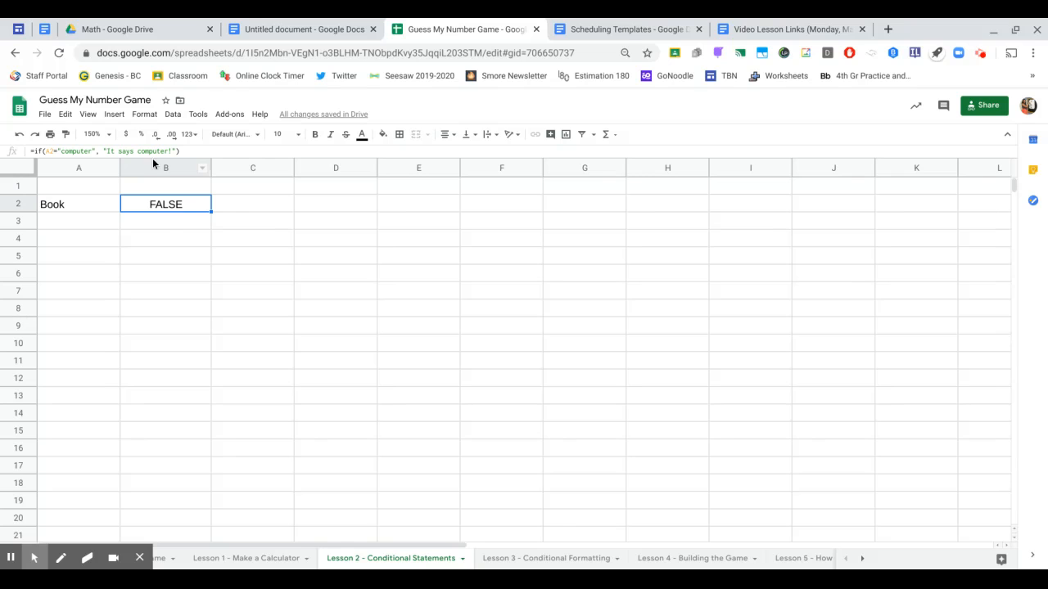
# Step: Change the word in cell A2 to "Apple" to test the IF formula again
pyautogui.click(93, 211)
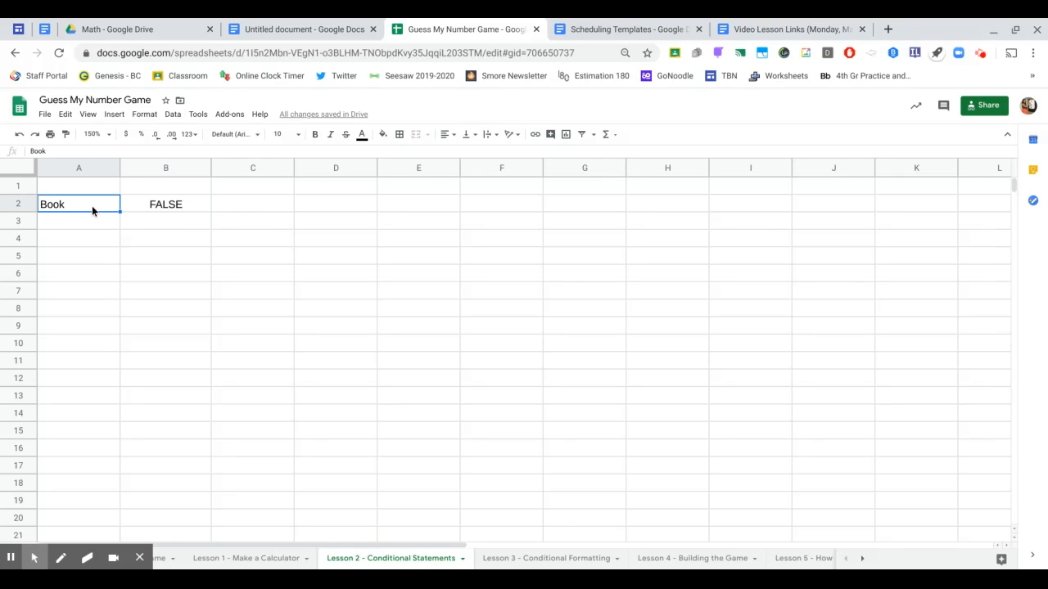
pyautogui.write('Apple')
pyautogui.press('Return')
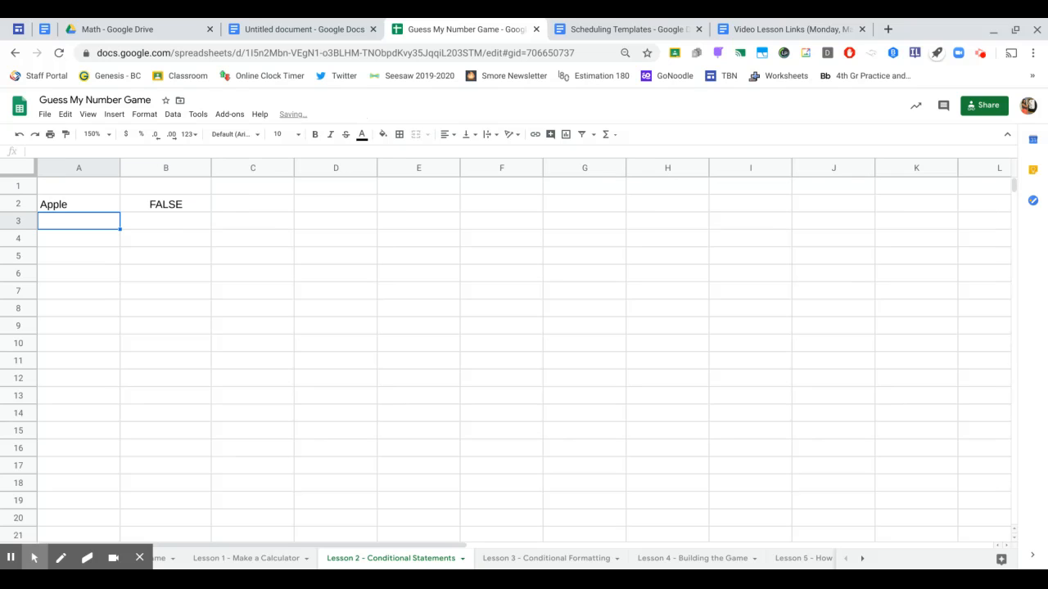
# Step: Add "It doesn't say computer!" as the value-if-false of the IF formula in B2, and widen column B to fit the text
pyautogui.click(159, 203)
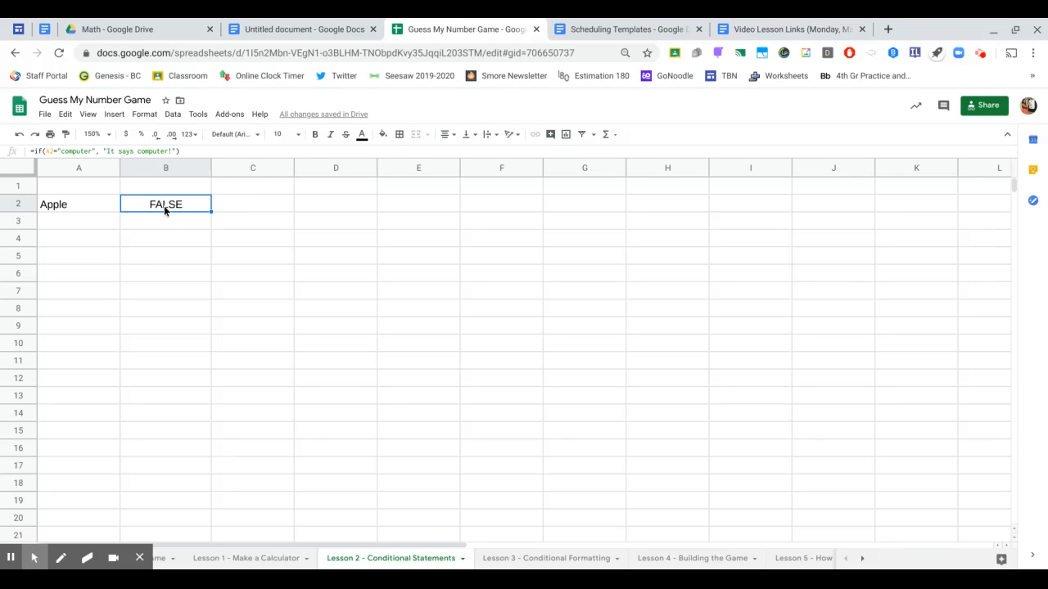
pyautogui.doubleClick(169, 211)
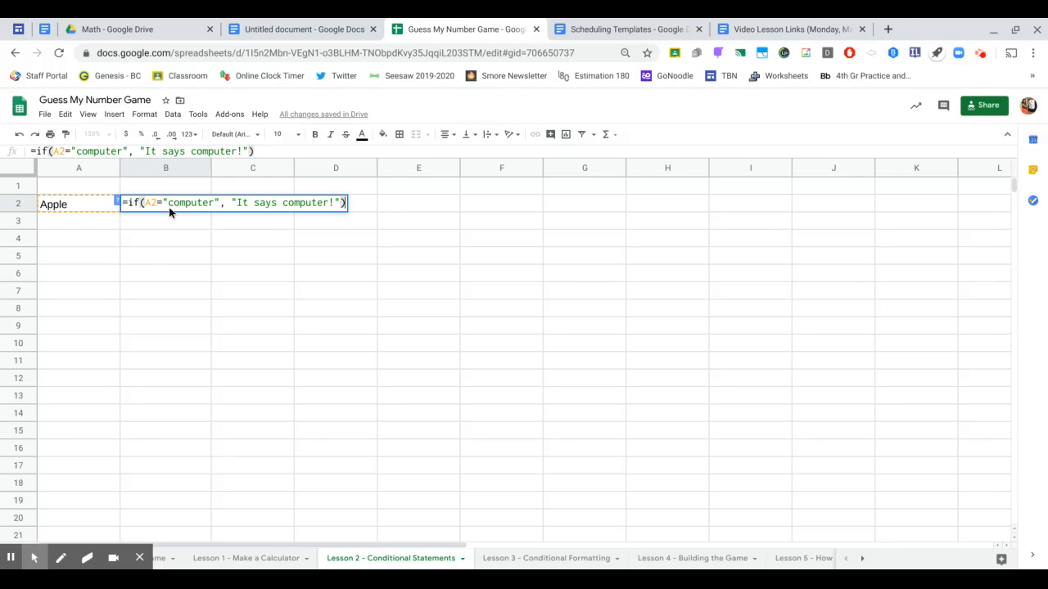
pyautogui.click(342, 203)
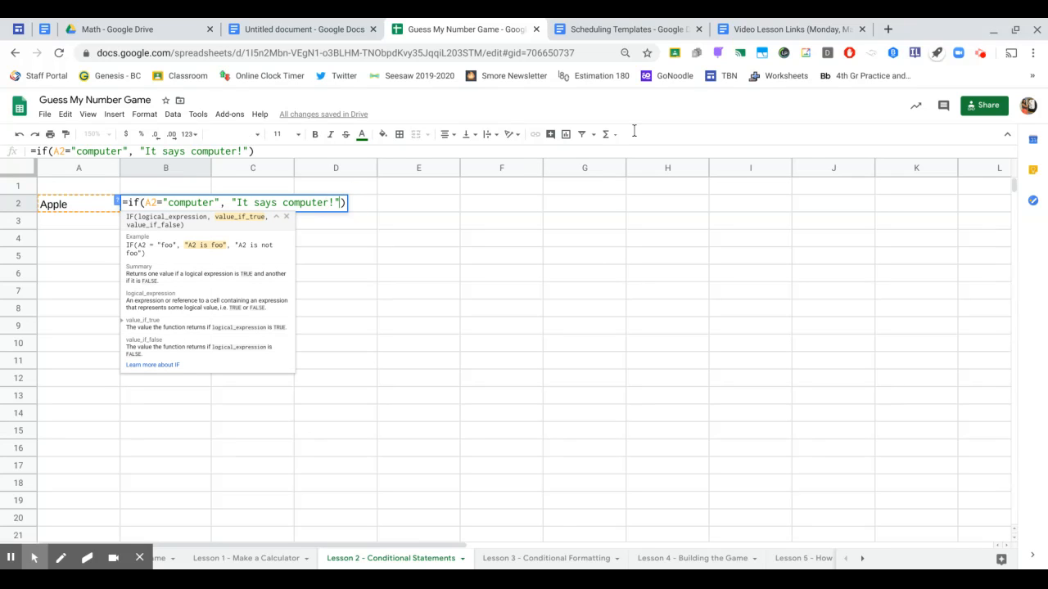
pyautogui.write(', "')
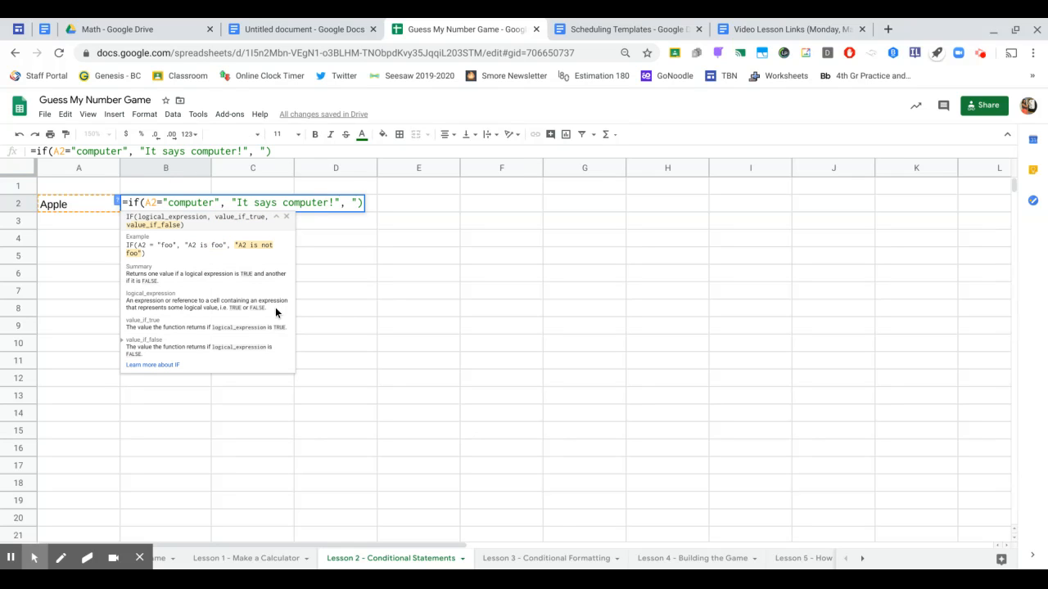
pyautogui.write('It does')
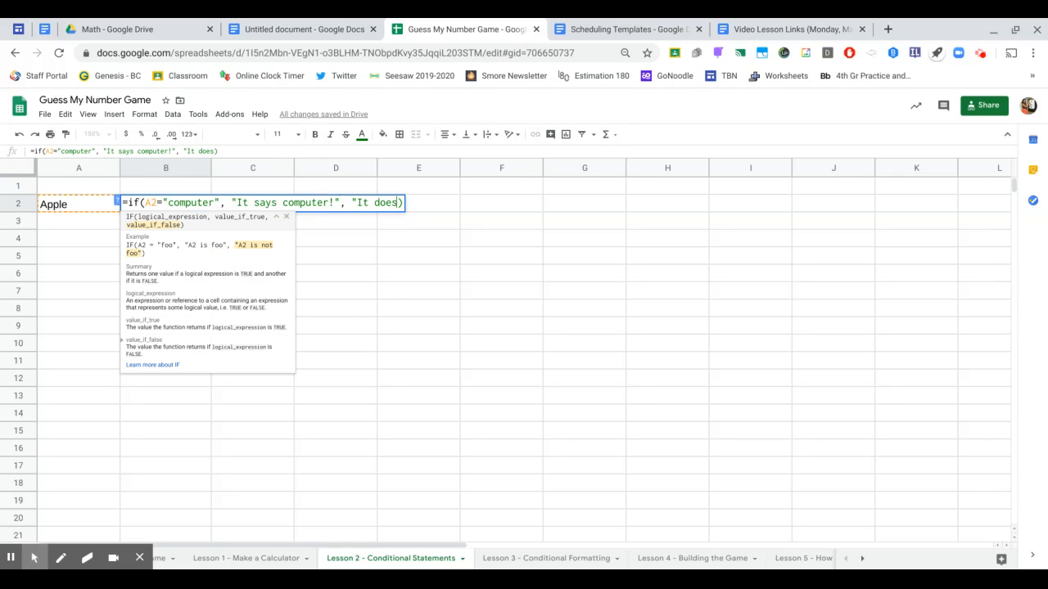
pyautogui.write("n't say computer")
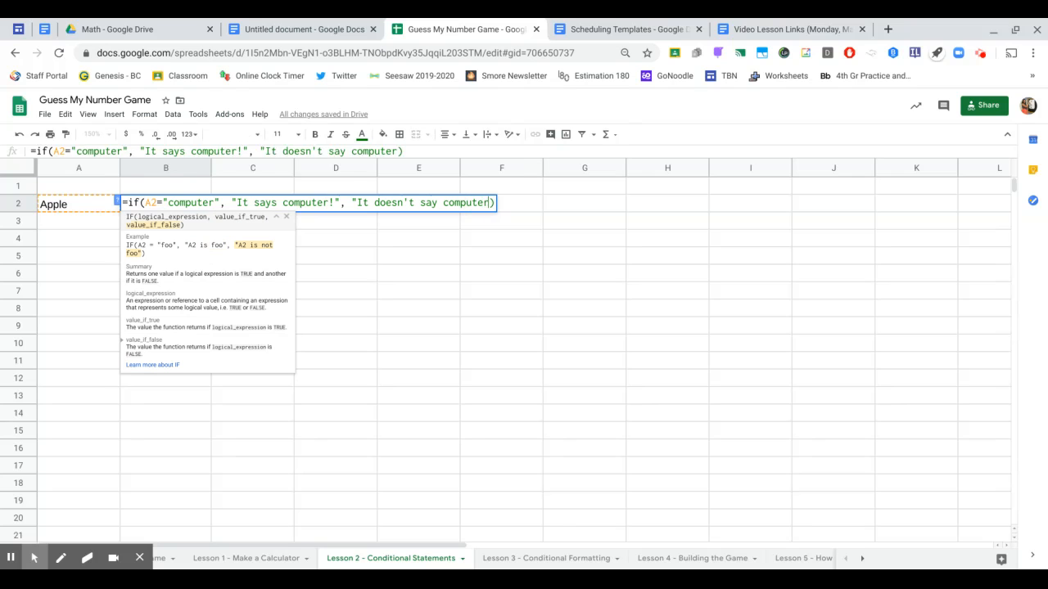
pyautogui.write('!"')
pyautogui.press('Return')
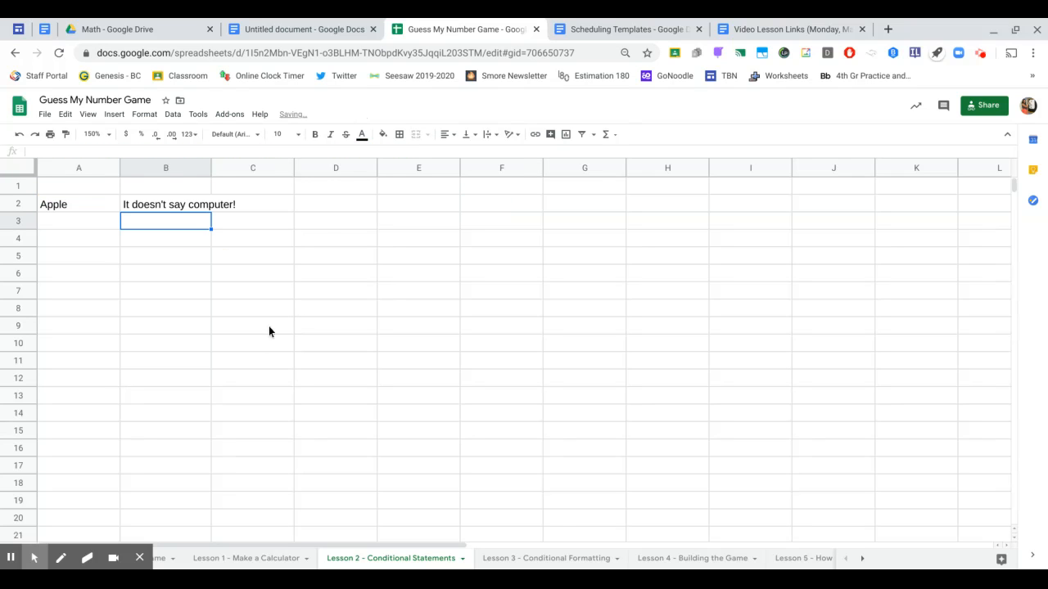
pyautogui.moveTo(210, 167); pyautogui.dragTo(239, 167)
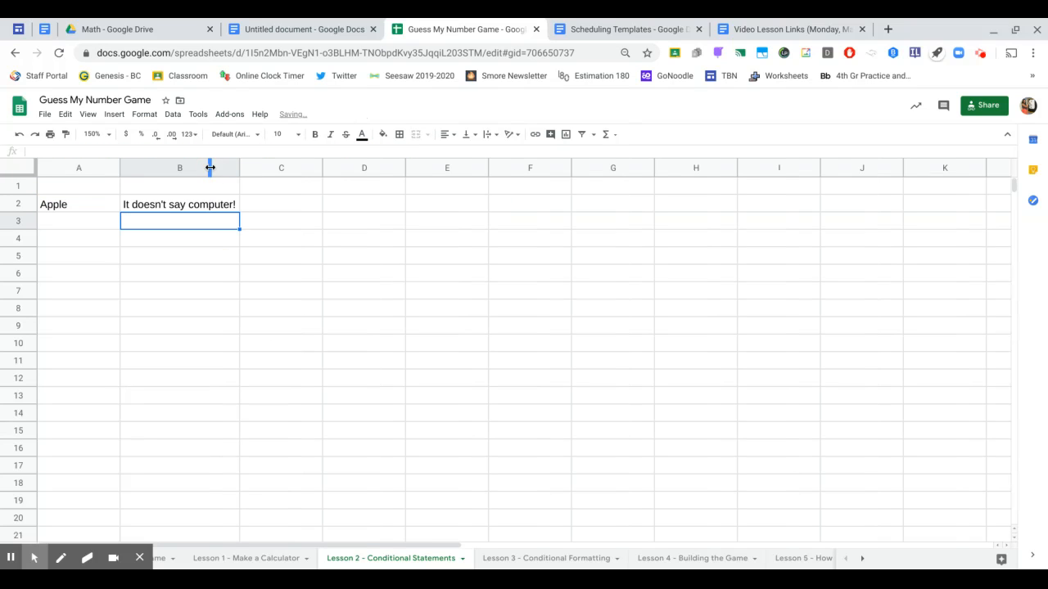
pyautogui.click(101, 203)
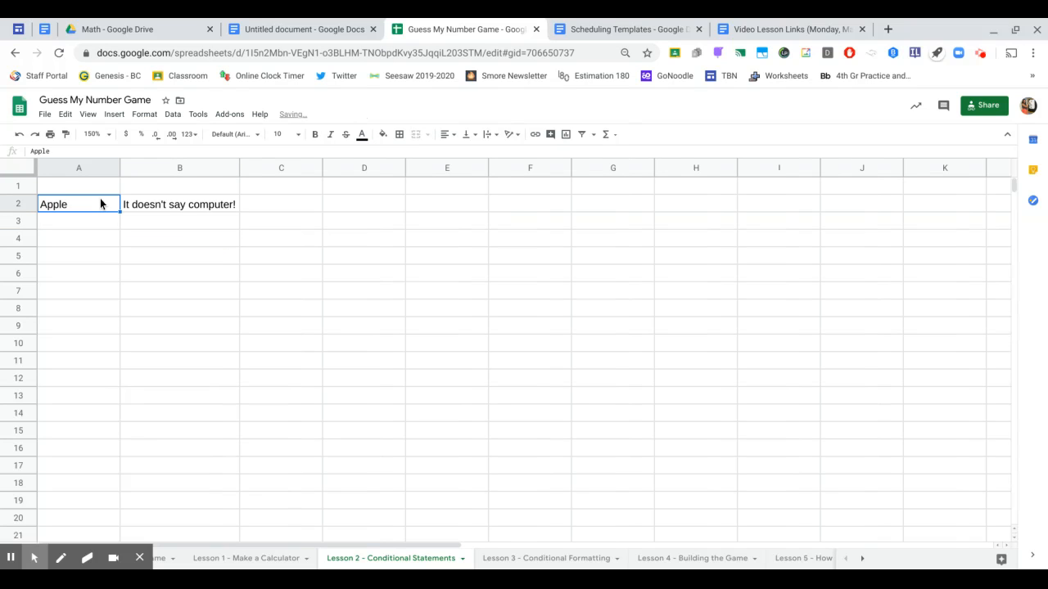
# Step: Test the IF formula in B2 by entering "Headphones" and after it "Computer" in cell A2
pyautogui.write('Headphones')
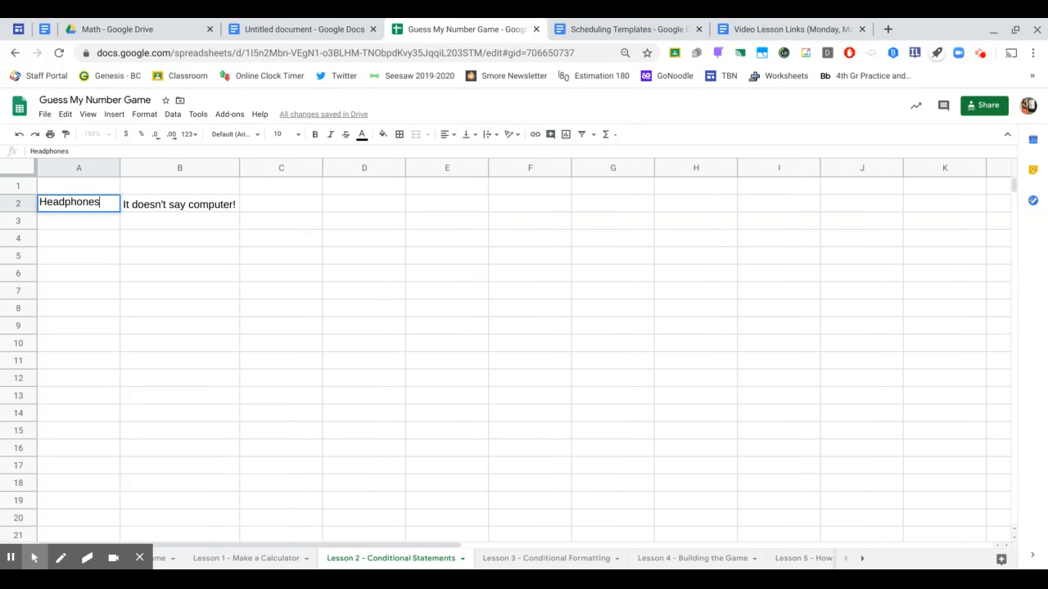
pyautogui.press('Return')
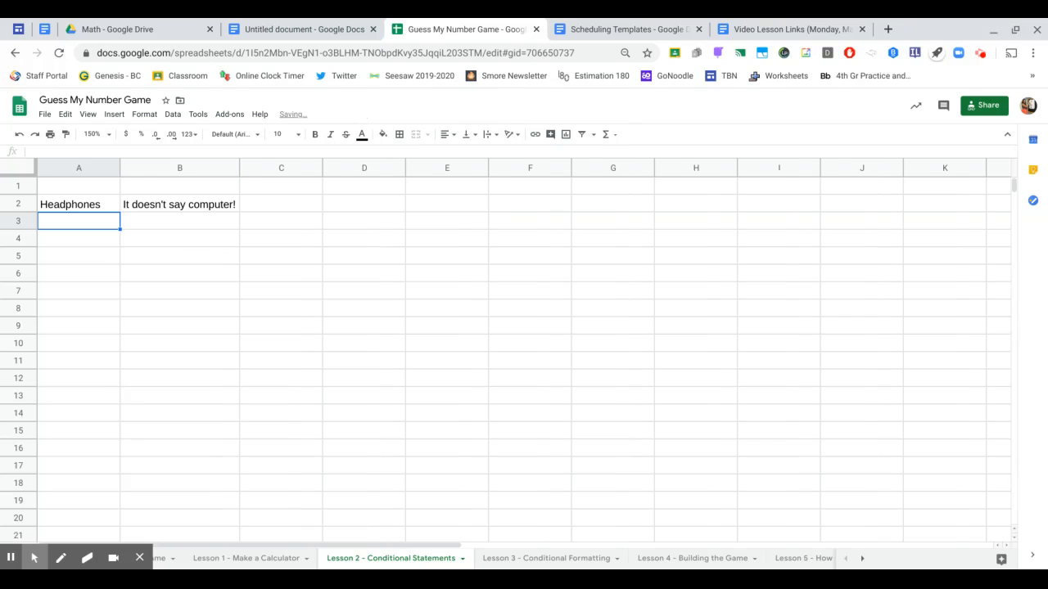
pyautogui.press('Down')
pyautogui.press('Up')
pyautogui.press('Up')
pyautogui.press('Up')
pyautogui.press('Down')
pyautogui.write('Com')
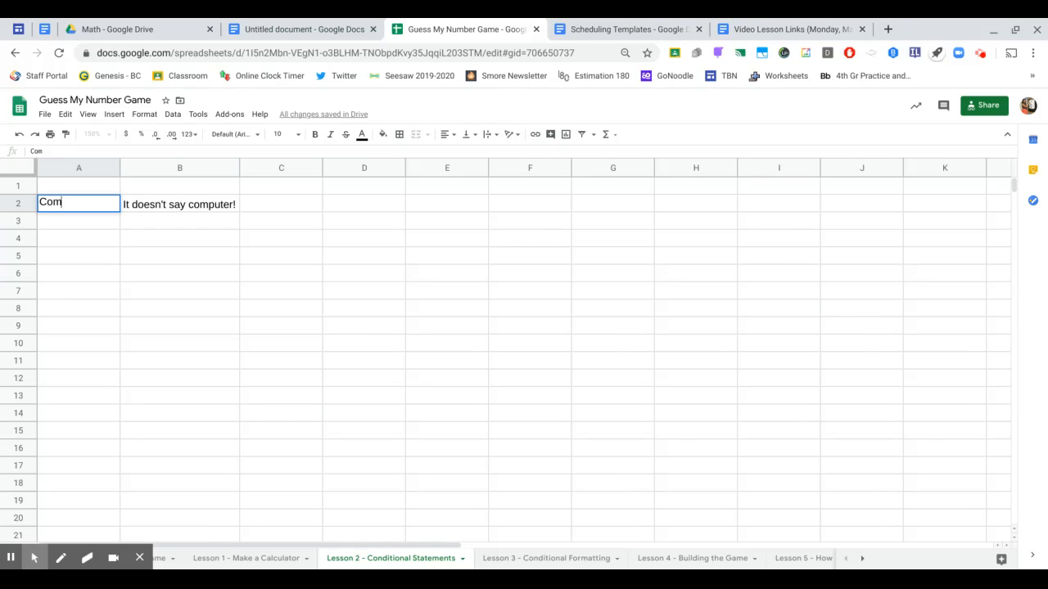
pyautogui.write('puter')
pyautogui.press('Return')
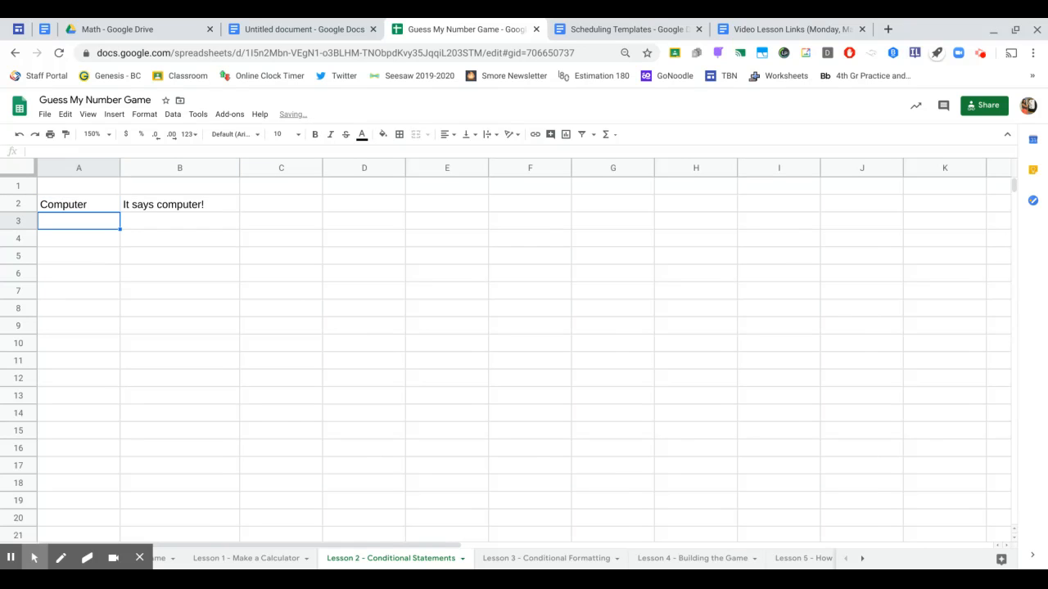
# Step: Compare the word in cell A2 with the IF formula and its message in B2
pyautogui.click(113, 201)
pyautogui.click(163, 209)
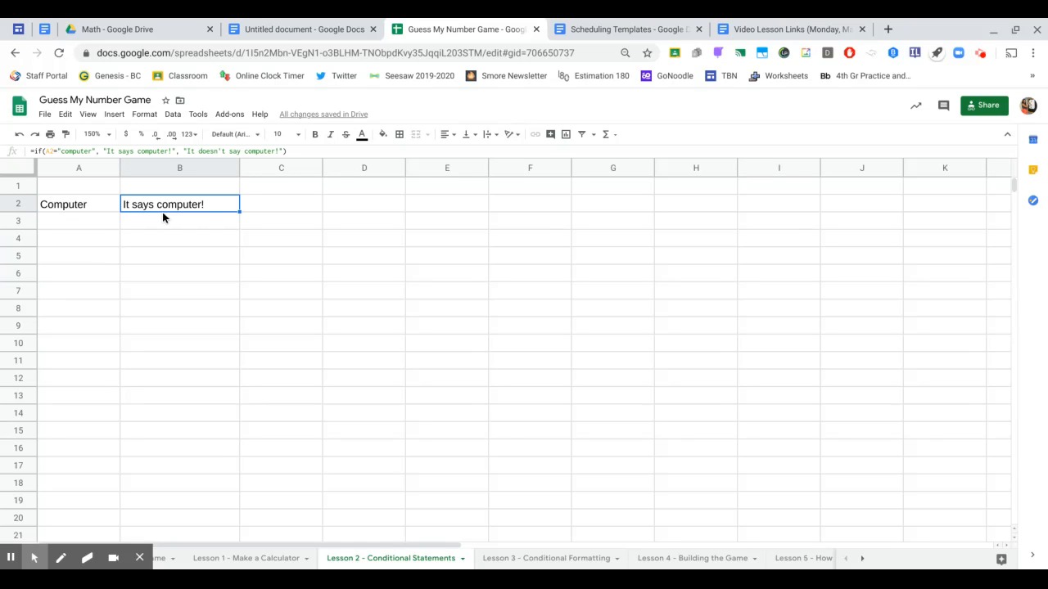
pyautogui.click(82, 206)
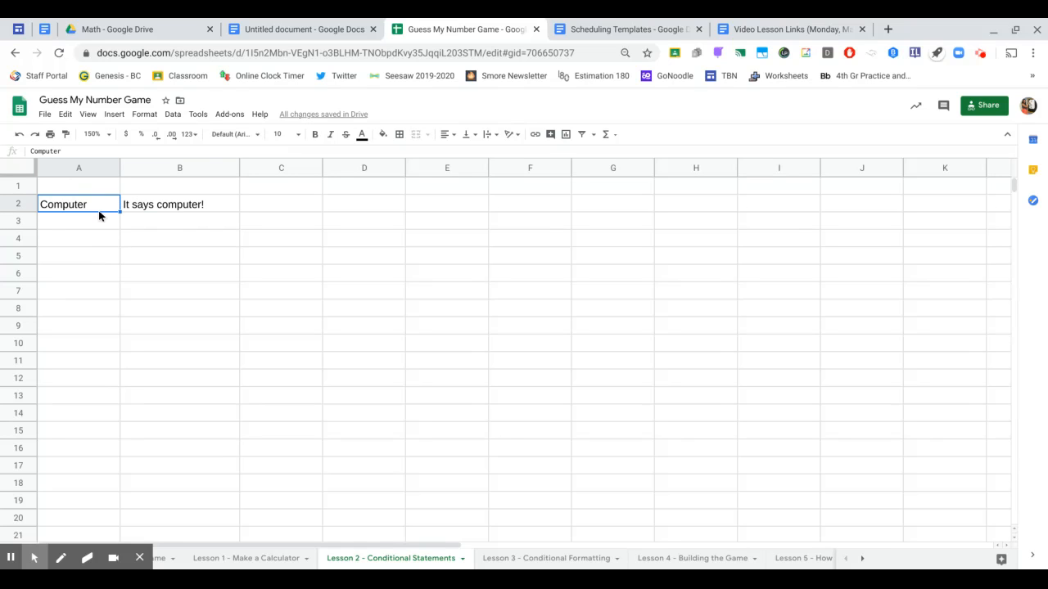
pyautogui.click(164, 209)
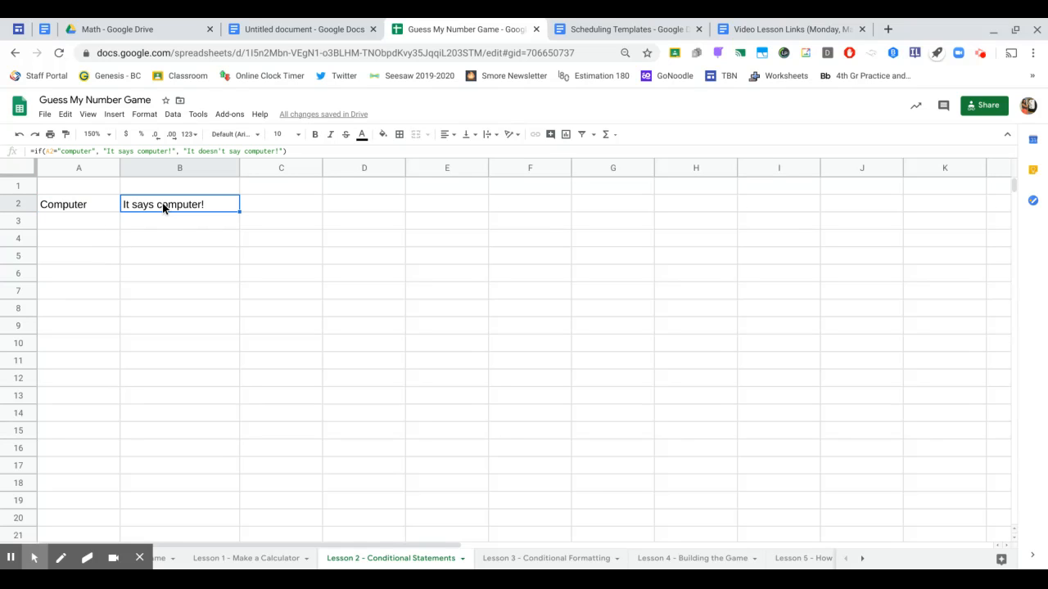
pyautogui.click(56, 206)
pyautogui.doubleClick(55, 204)
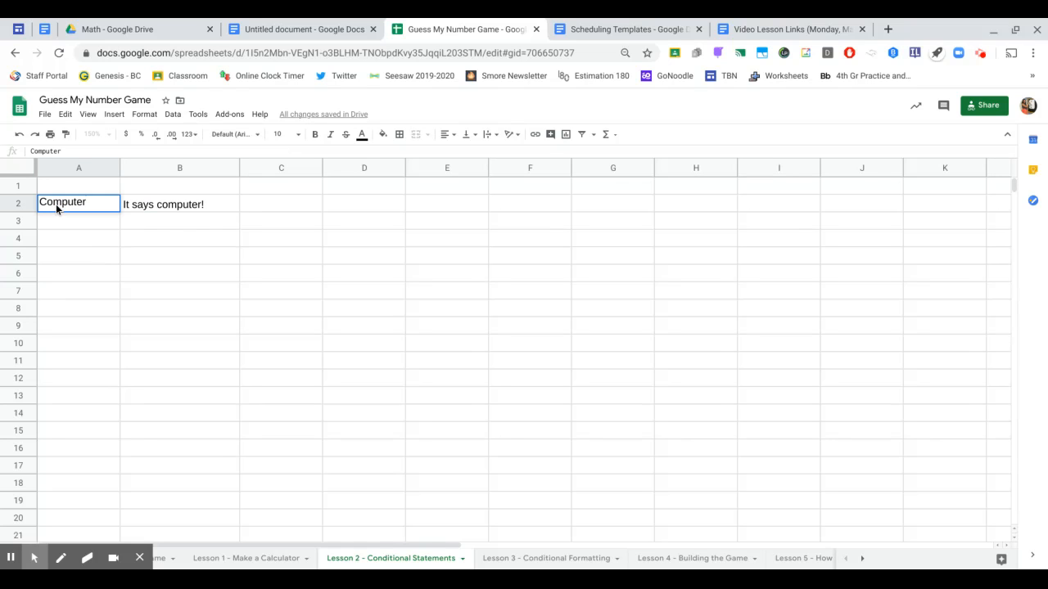
pyautogui.click(172, 210)
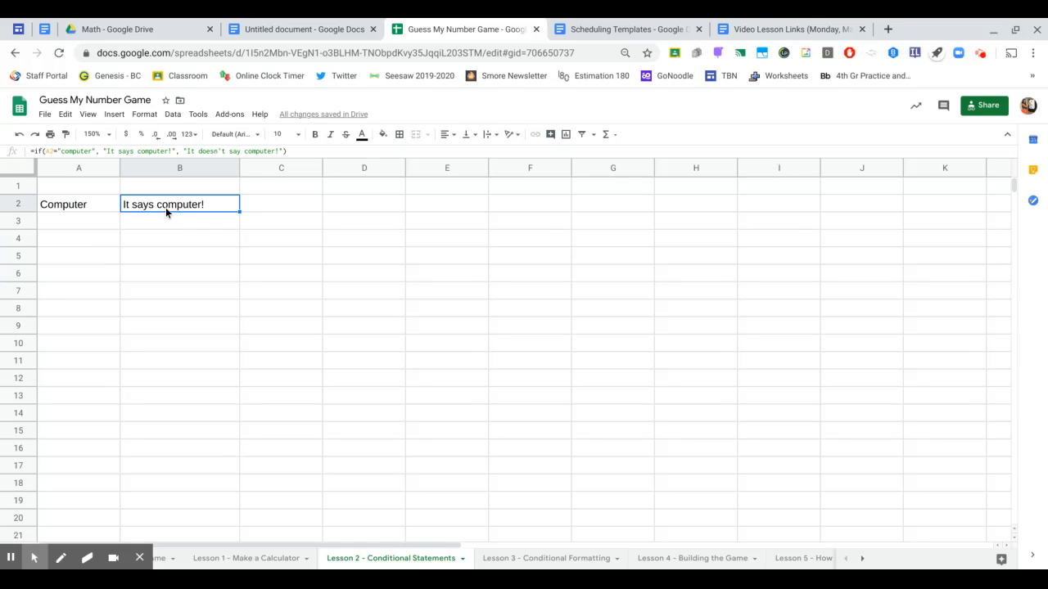
# Step: Start an IF formula in cell B6 with the condition A6=9 and the word Nine as the value-if-true
pyautogui.click(72, 278)
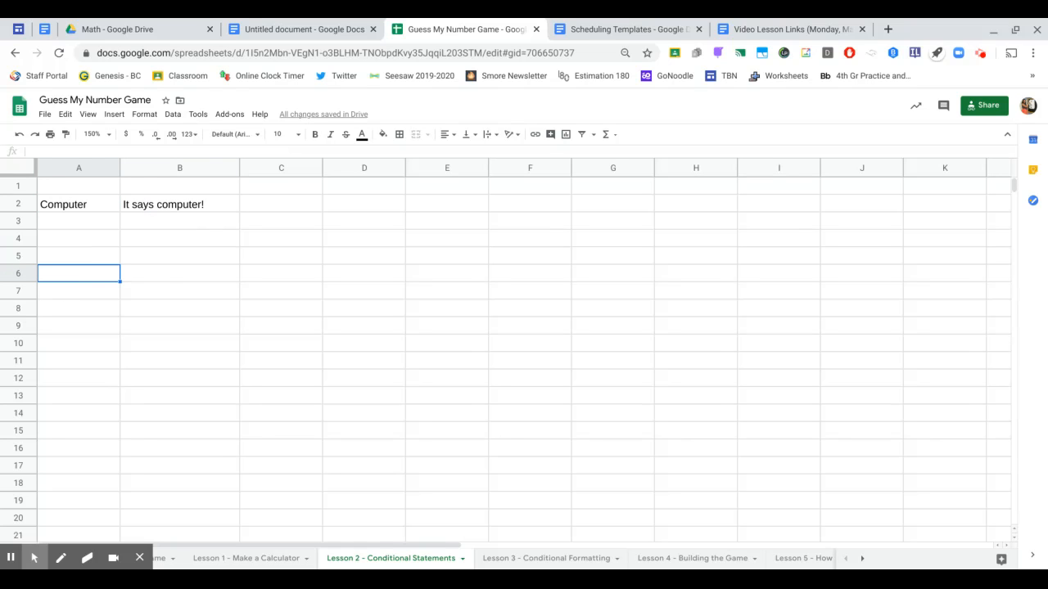
pyautogui.click(157, 276)
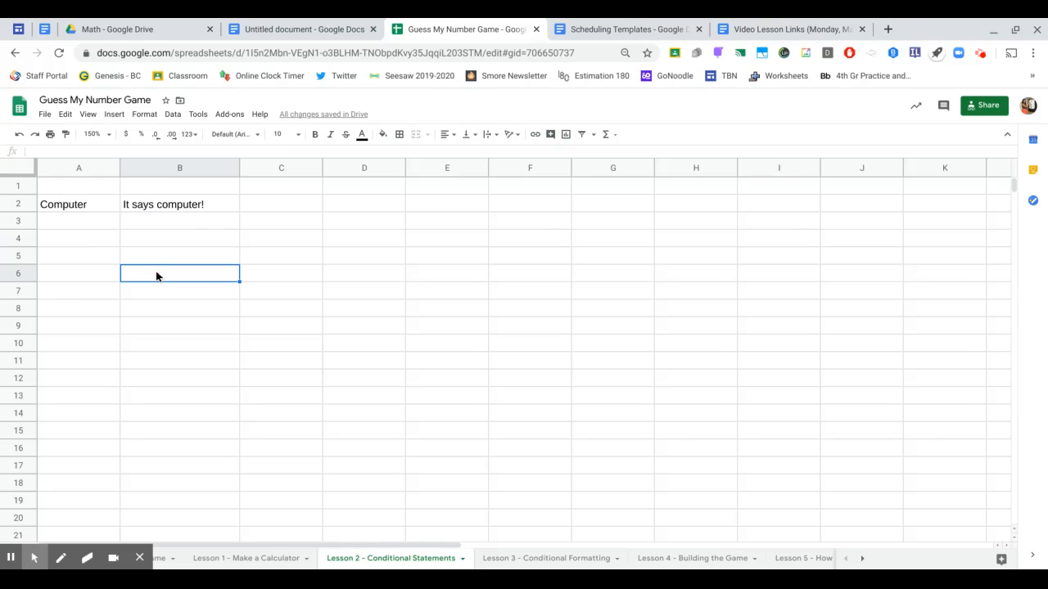
pyautogui.write('=if')
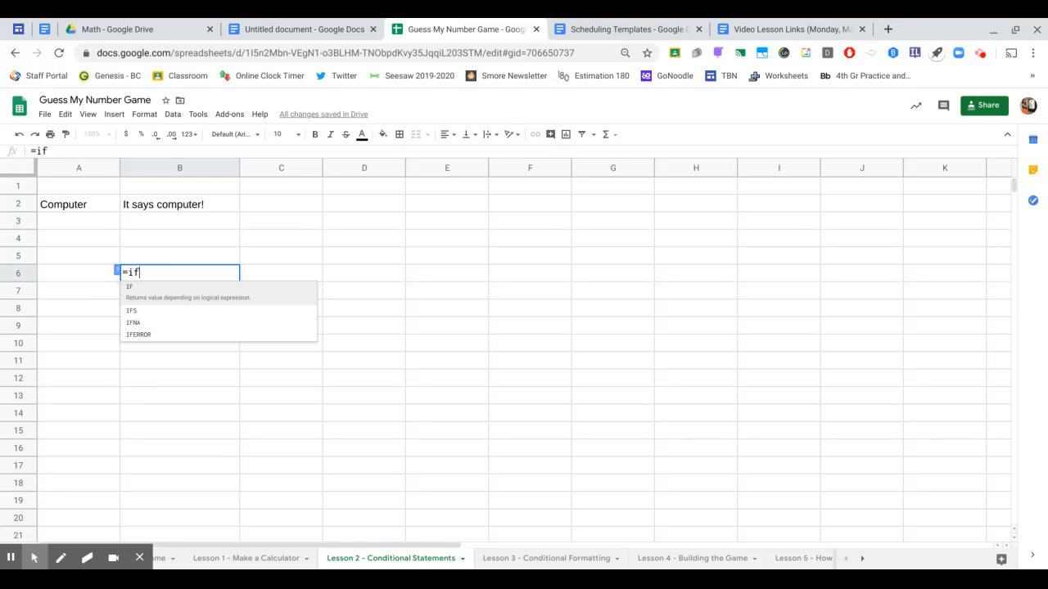
pyautogui.write('(')
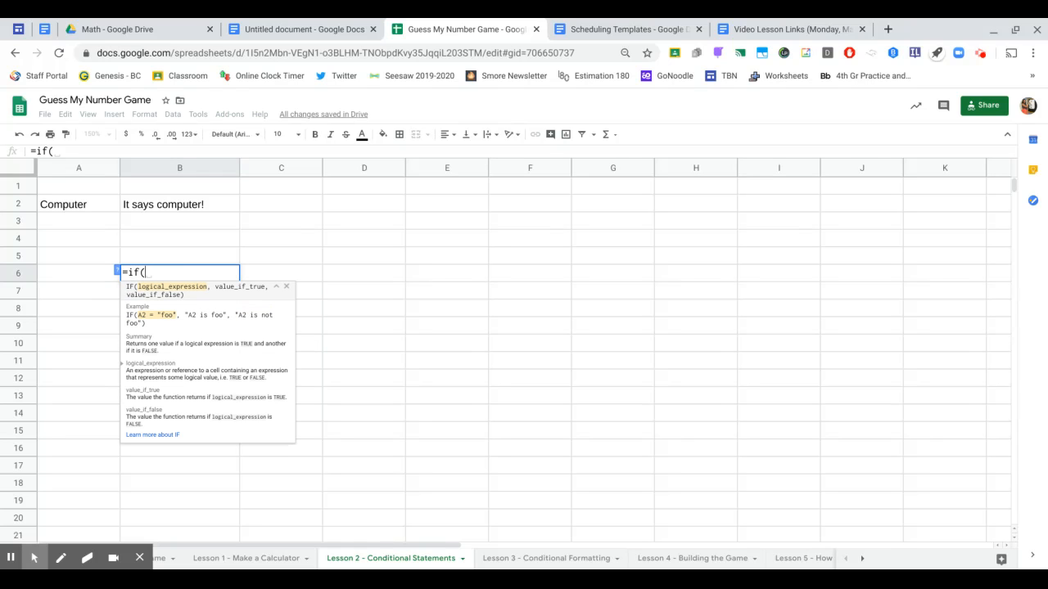
pyautogui.click(58, 276)
pyautogui.write('=')
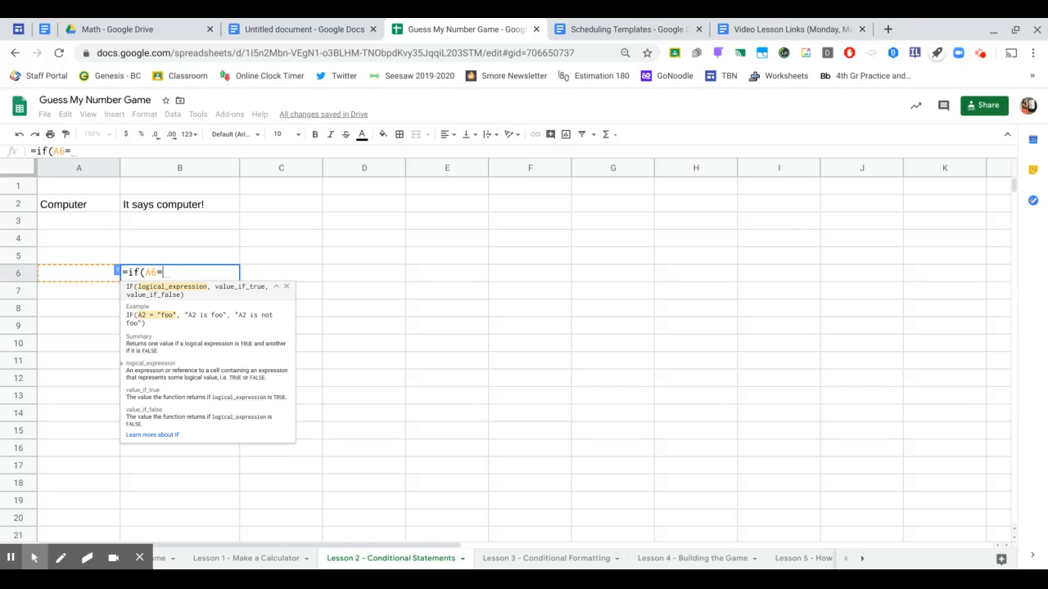
pyautogui.write('9, ')
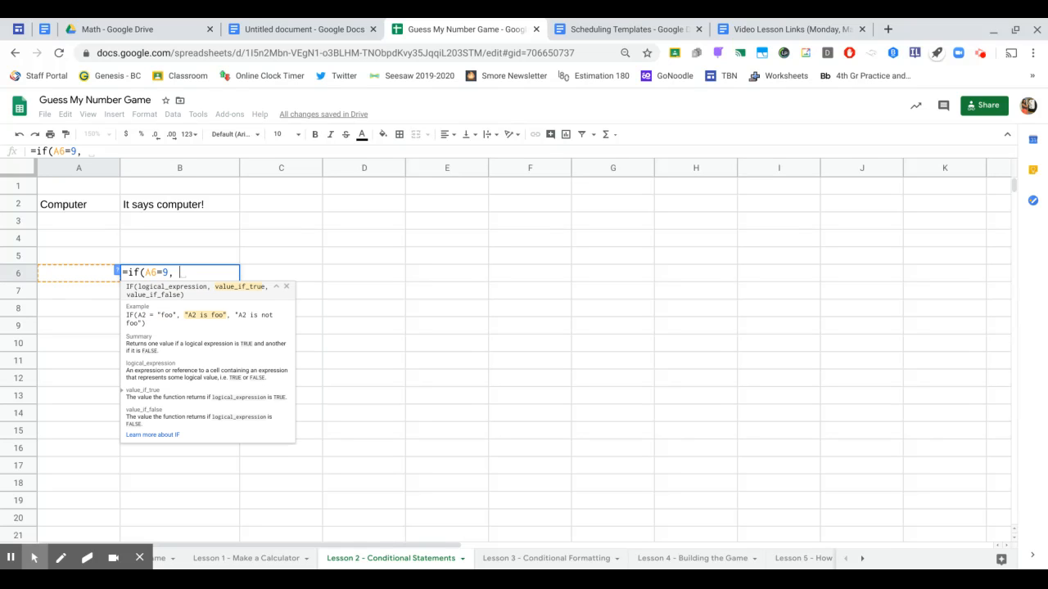
pyautogui.write('Nine')
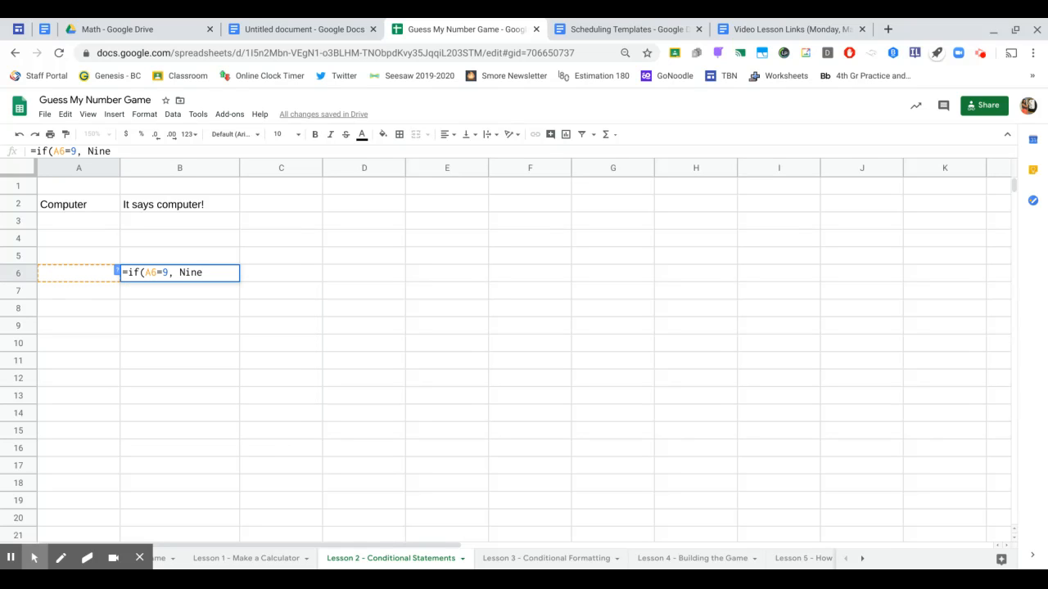
pyautogui.write(', A6')
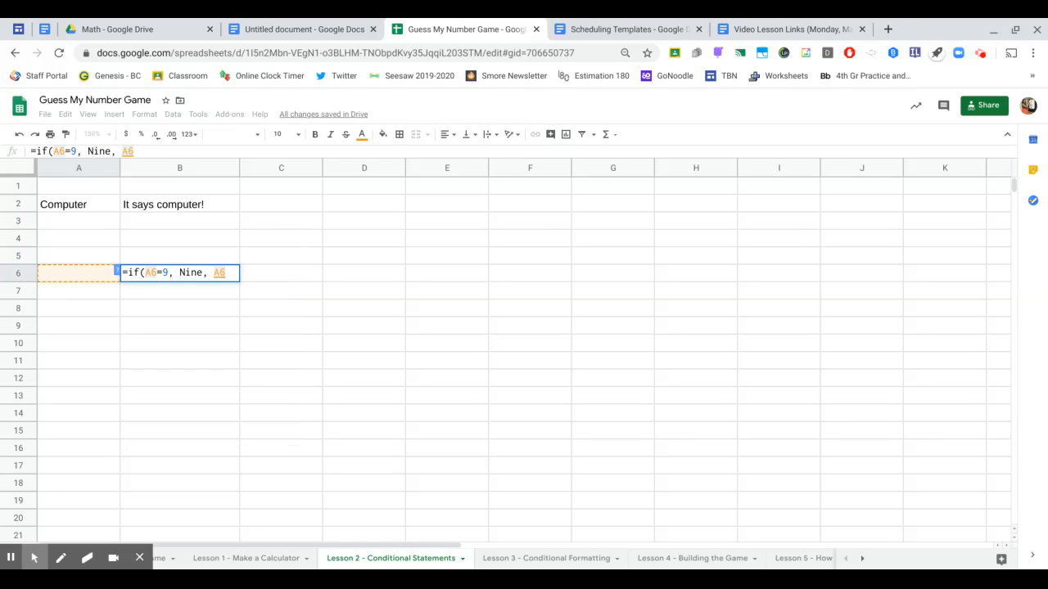
pyautogui.press('BackSpace')
pyautogui.press('BackSpace')
pyautogui.press('BackSpace')
pyautogui.press('Right')
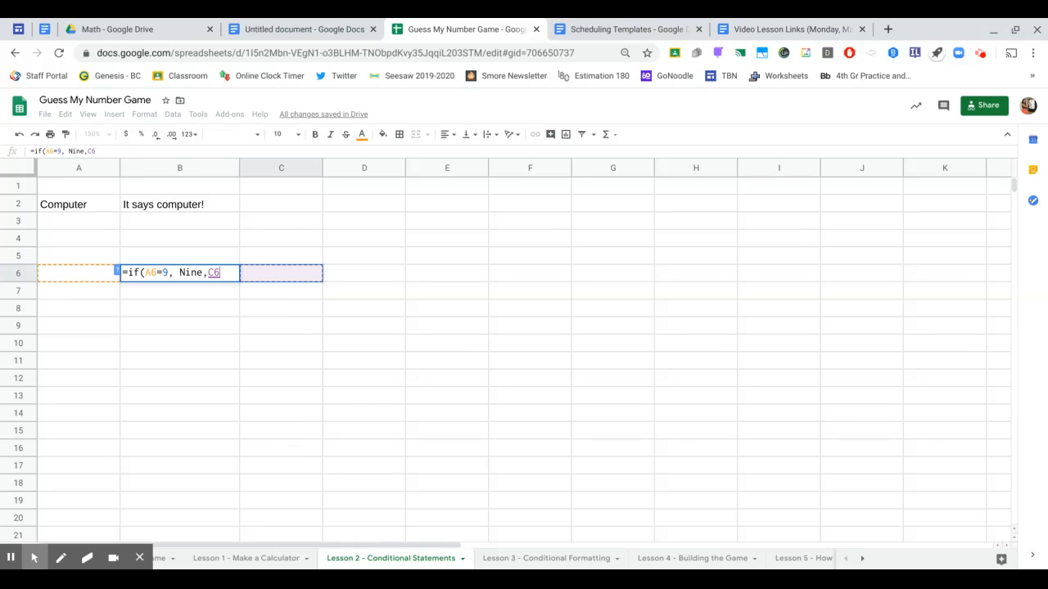
pyautogui.press('BackSpace')
pyautogui.press('BackSpace')
pyautogui.press('BackSpace')
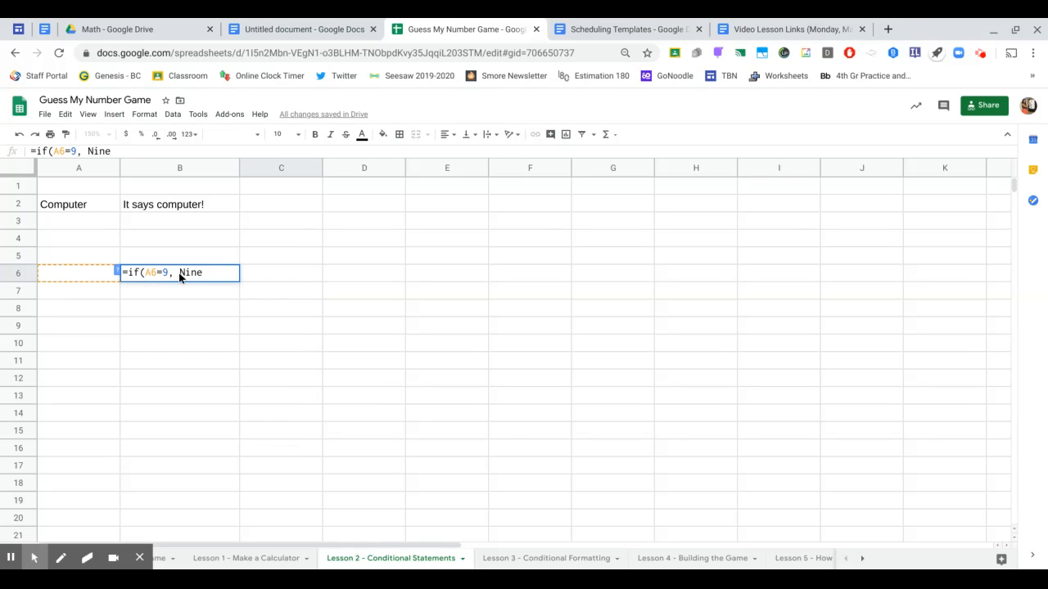
# Step: Put "Nine" in quotation marks, add "Not nine" as the value-if-false, and complete the IF formula in B6
pyautogui.click(180, 274)
pyautogui.write('"')
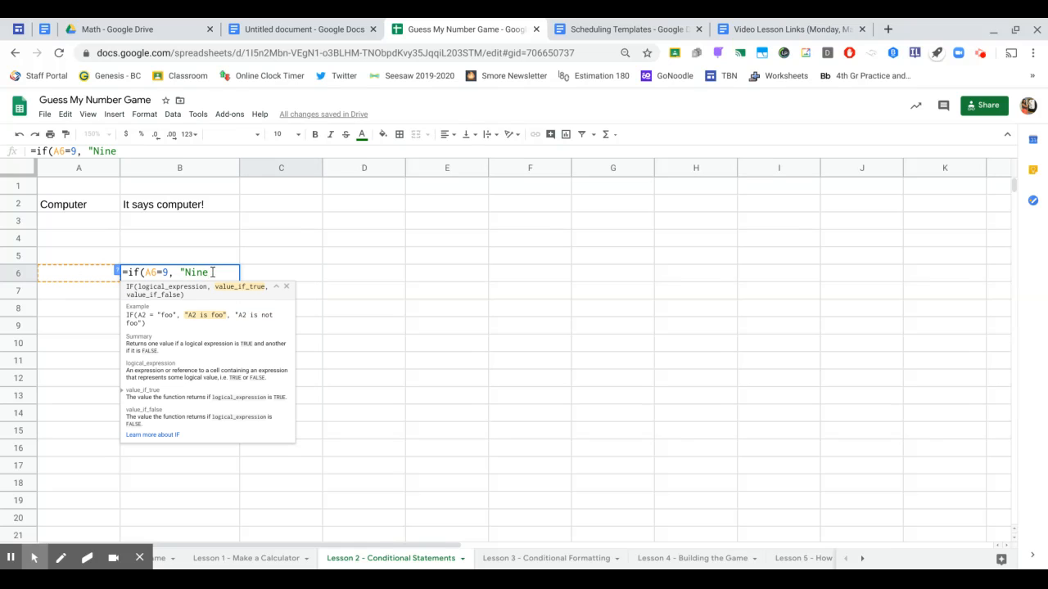
pyautogui.write('", ')
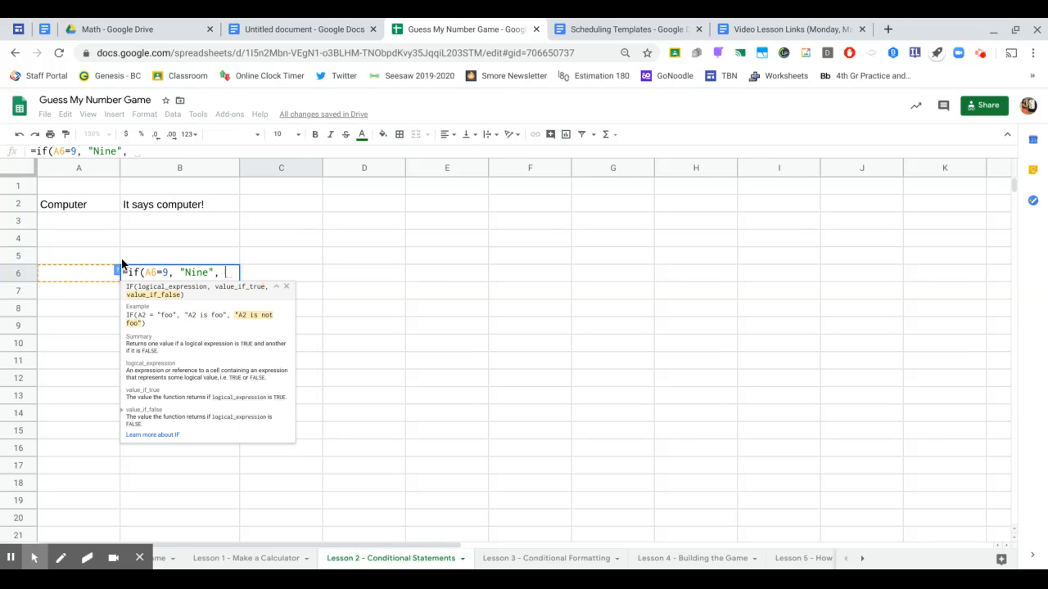
pyautogui.write('"')
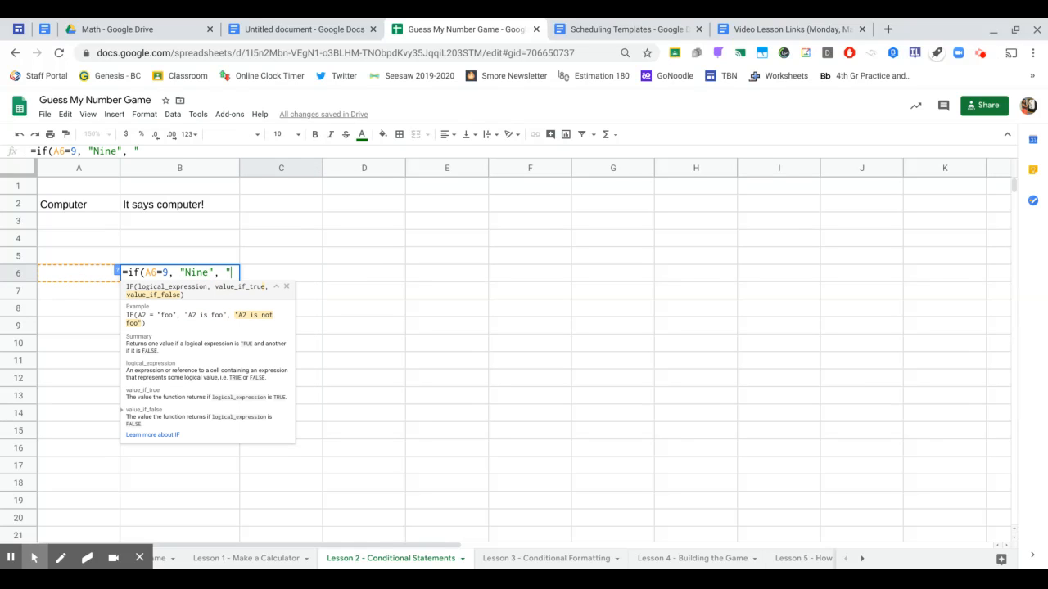
pyautogui.write('Not nine")')
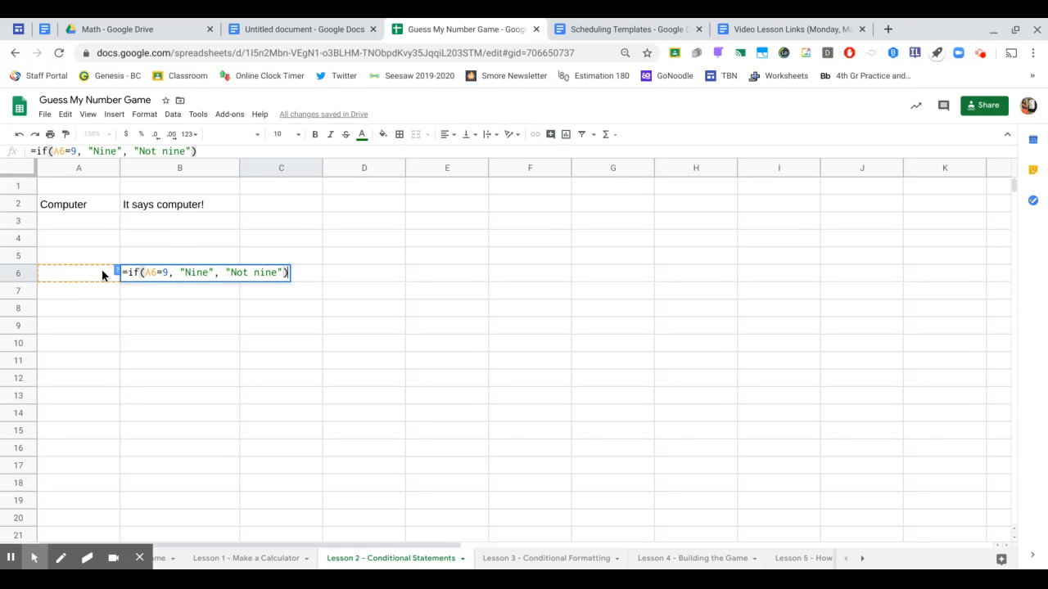
pyautogui.press('Return')
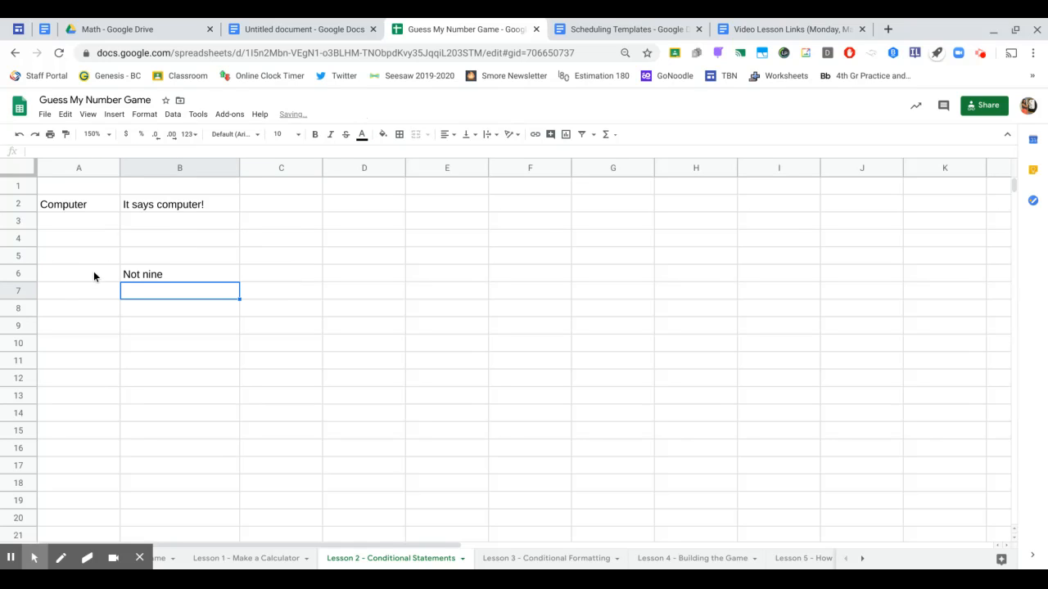
# Step: Test the IF formula in B6 by entering 7, 12 and 9 in turn in cell A6
pyautogui.doubleClick(116, 274)
pyautogui.write('7')
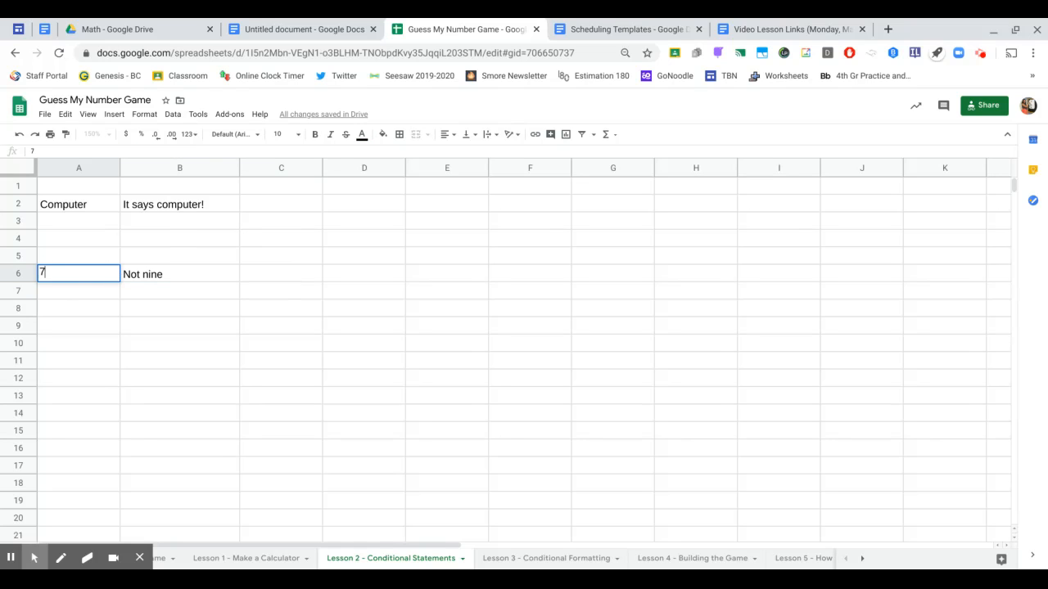
pyautogui.press('Return')
pyautogui.click(109, 268)
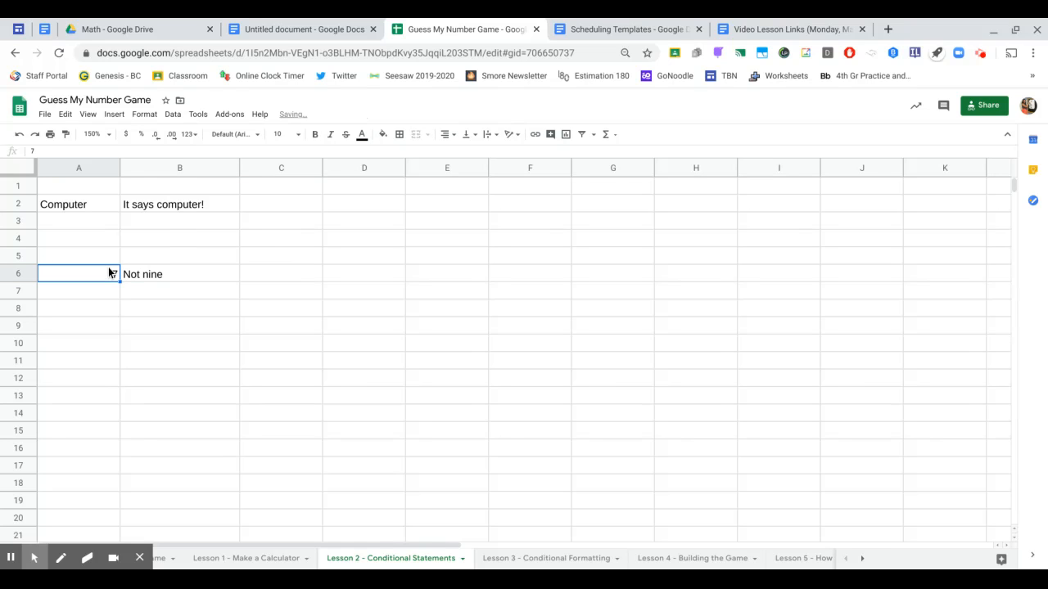
pyautogui.write('12')
pyautogui.press('Return')
pyautogui.click(116, 269)
pyautogui.write('9')
pyautogui.press('Return')
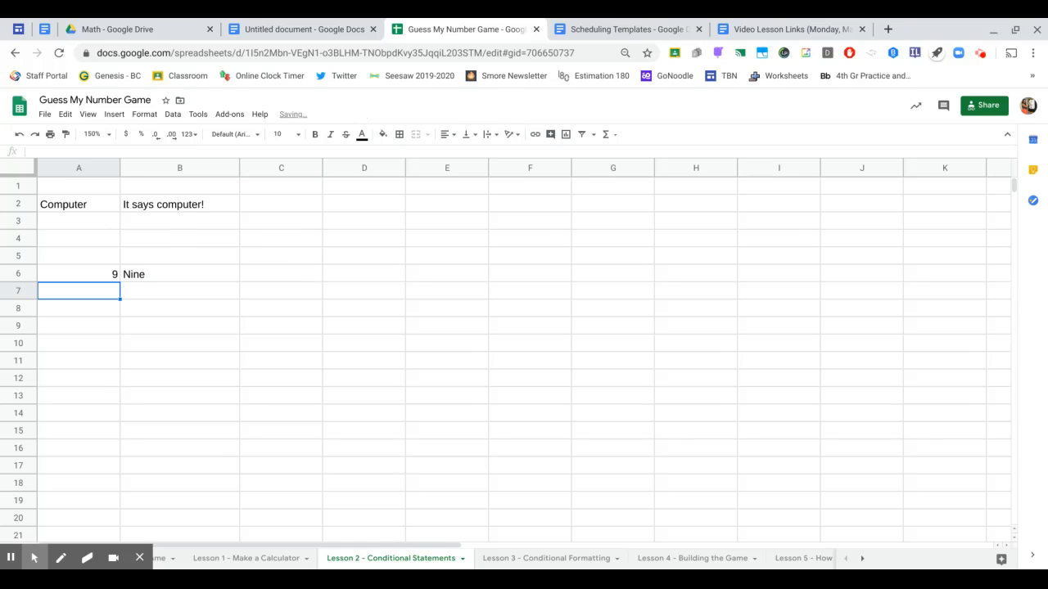
# Step: Start an IF formula in cell B9 with the condition A9<100
pyautogui.click(117, 325)
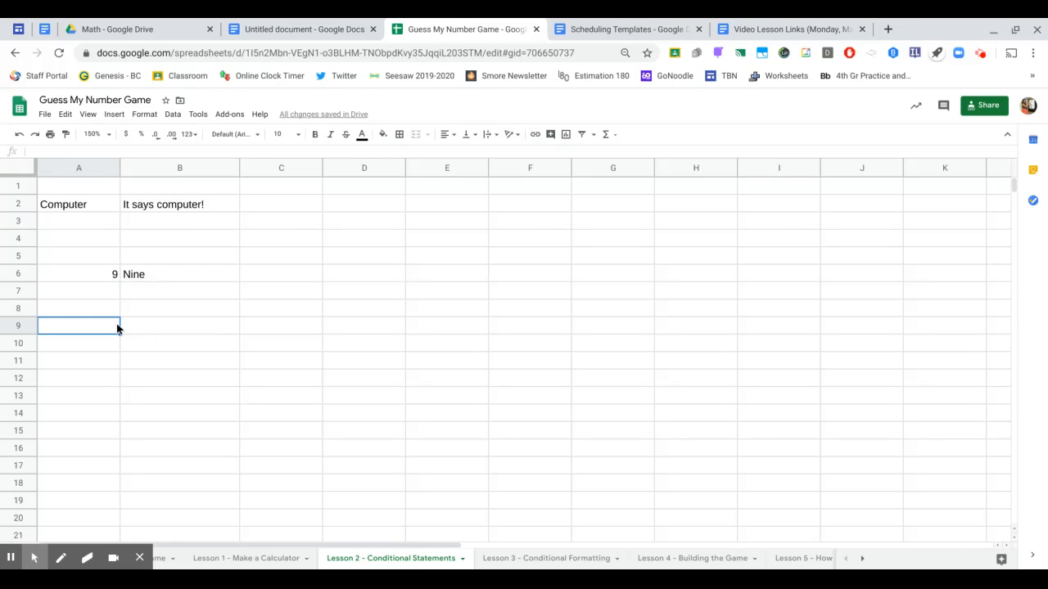
pyautogui.click(127, 327)
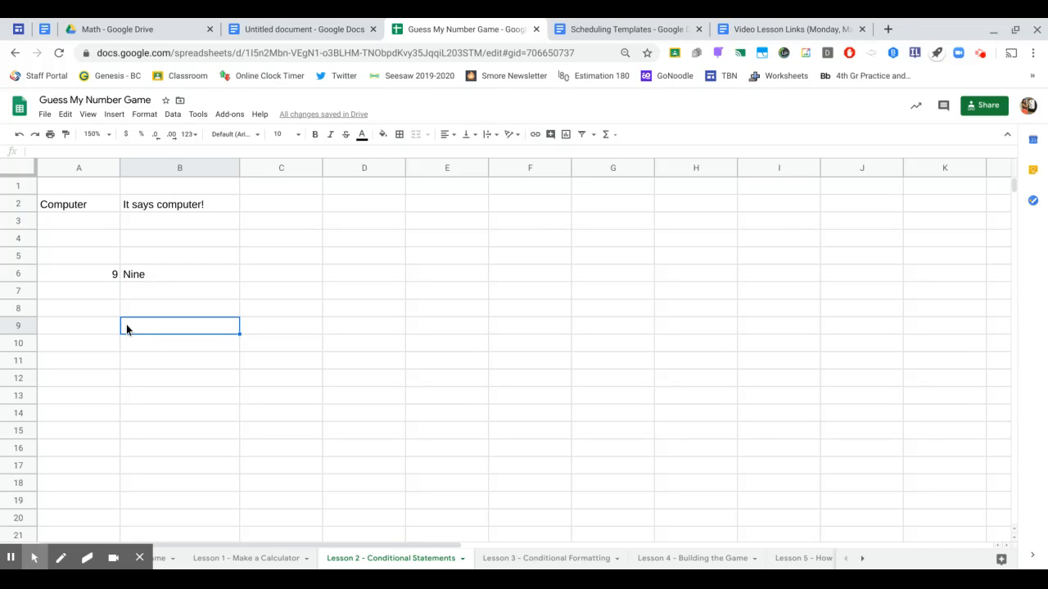
pyautogui.write('=')
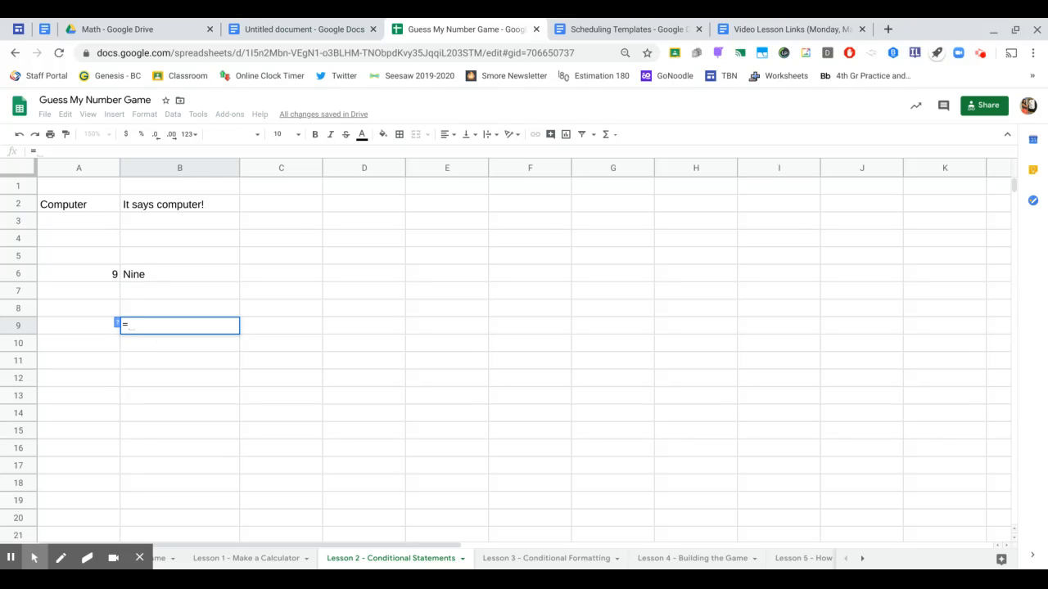
pyautogui.write('if(')
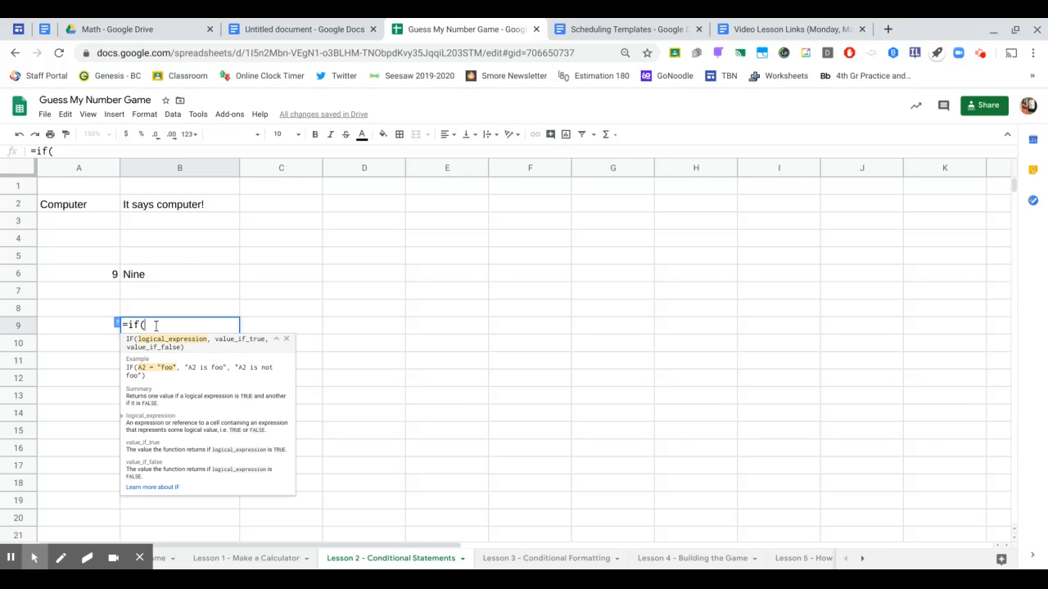
pyautogui.click(80, 325)
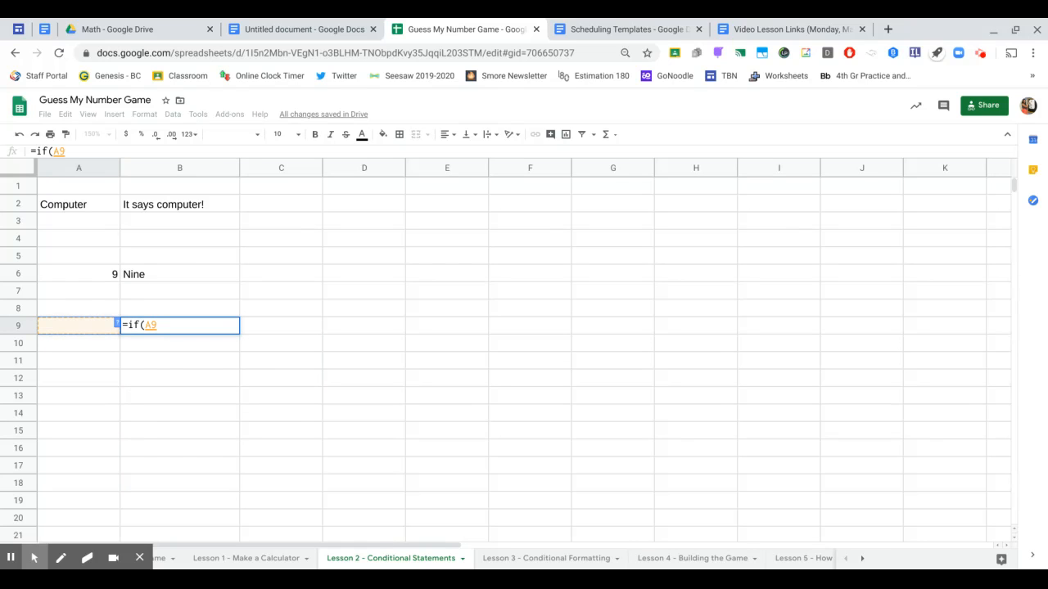
pyautogui.write('<100')
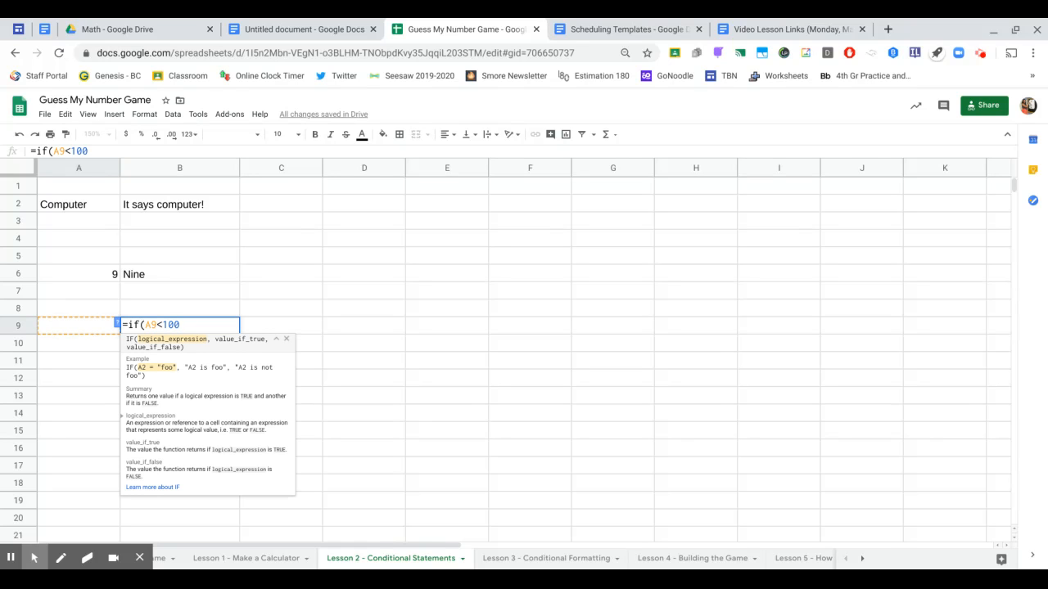
# Step: Add "Two Digit Number" as the value-if-true and "Three digit number" as the value-if-false, and complete the IF formula in B9
pyautogui.write(', ')
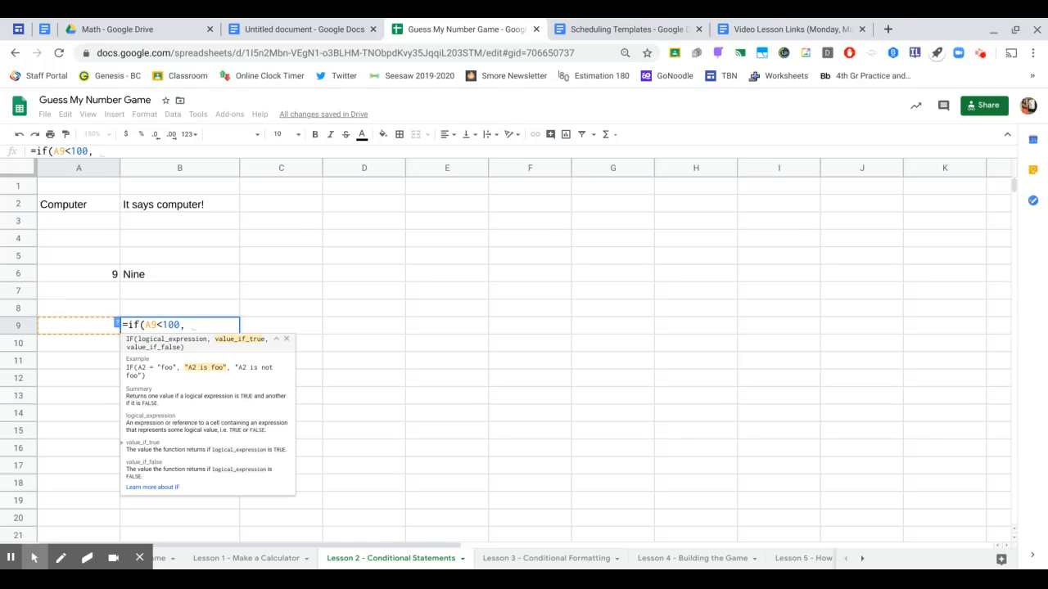
pyautogui.write('"')
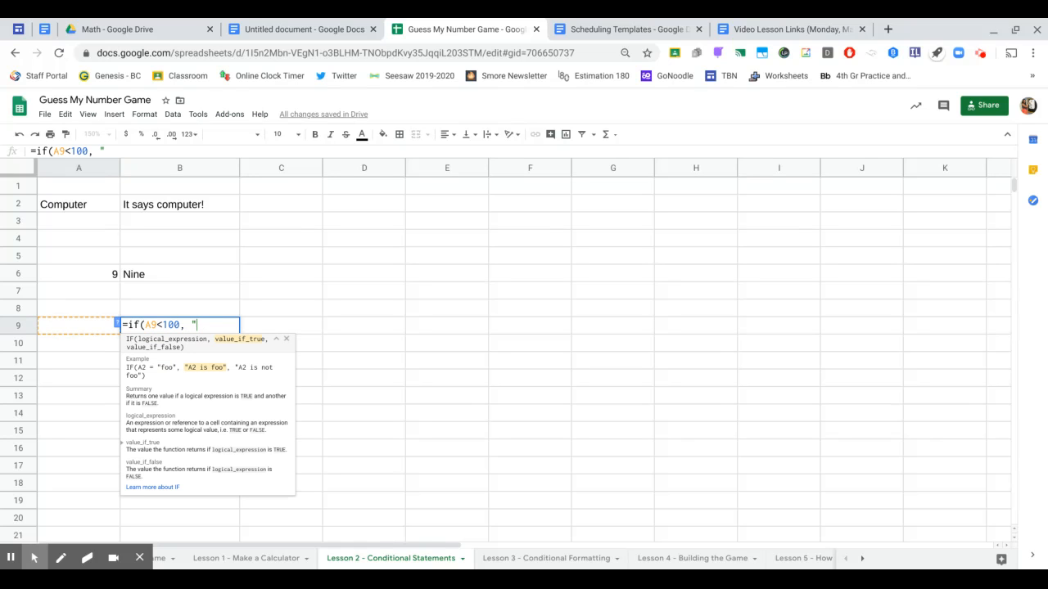
pyautogui.write('Two Di')
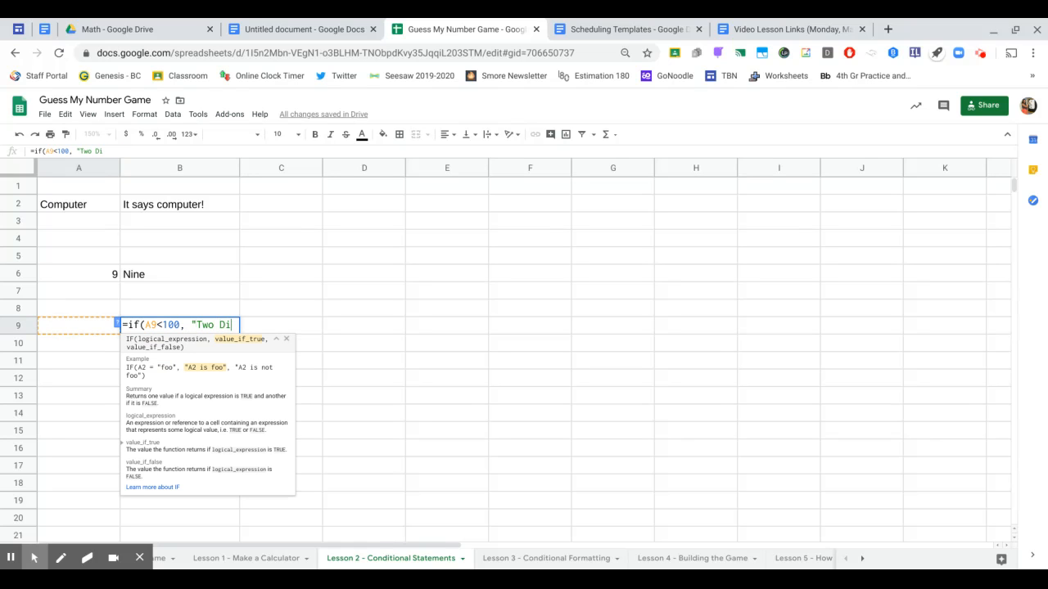
pyautogui.write('git Number')
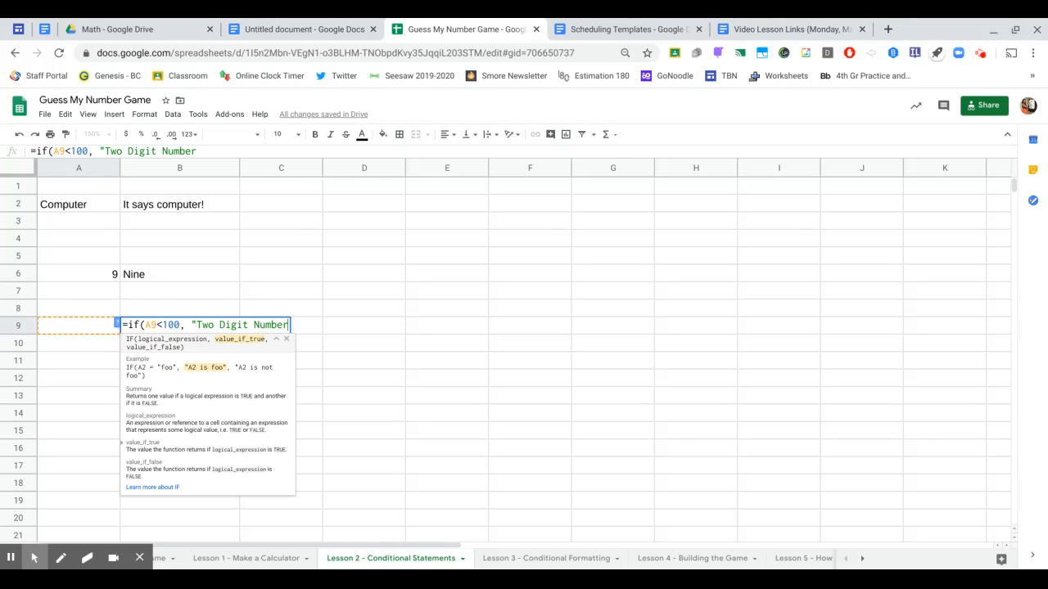
pyautogui.write('", ')
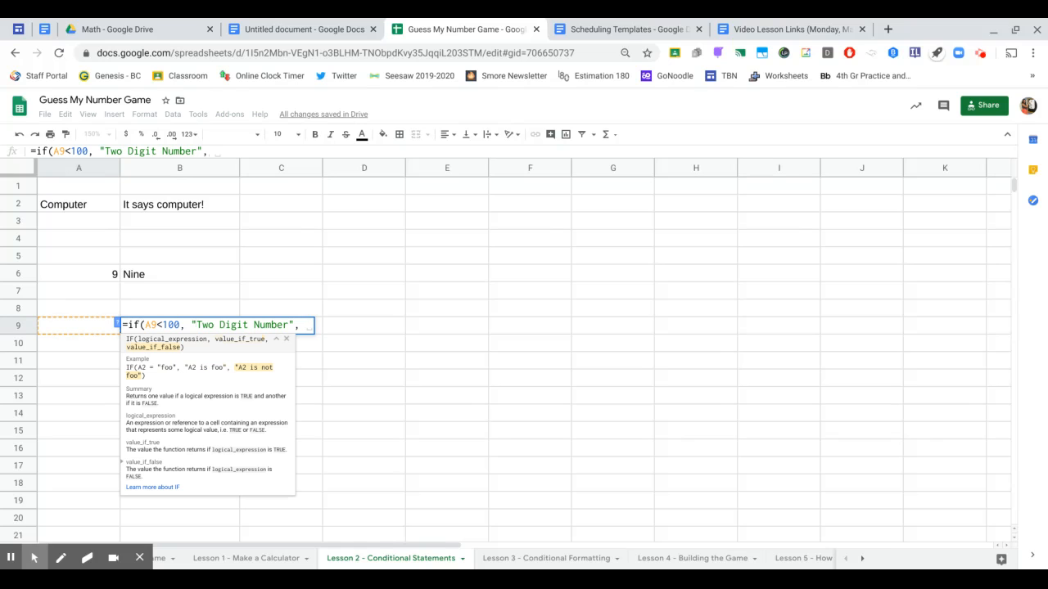
pyautogui.write('"')
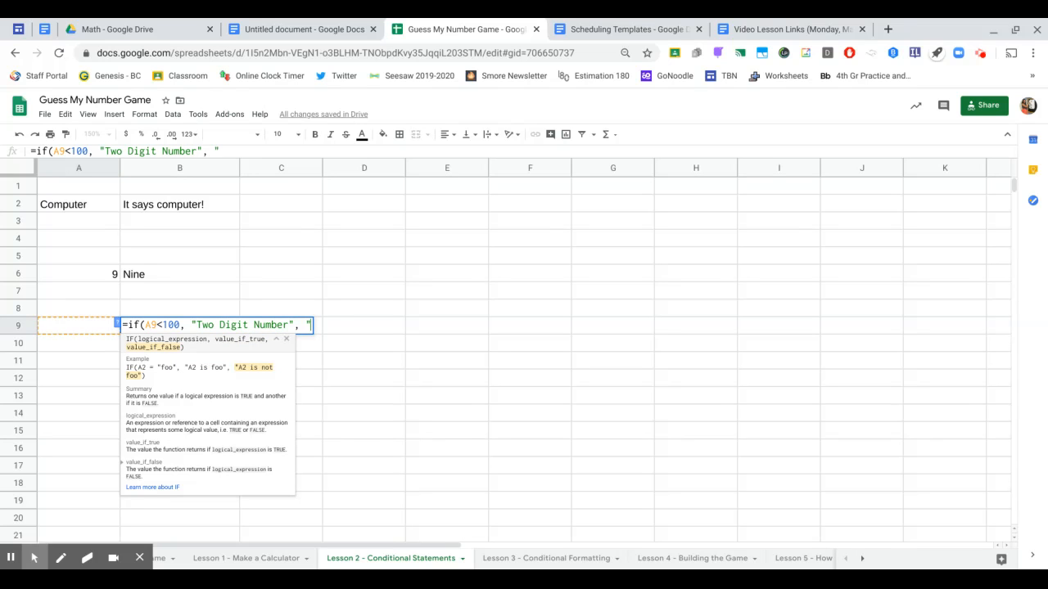
pyautogui.write('Three digit number"')
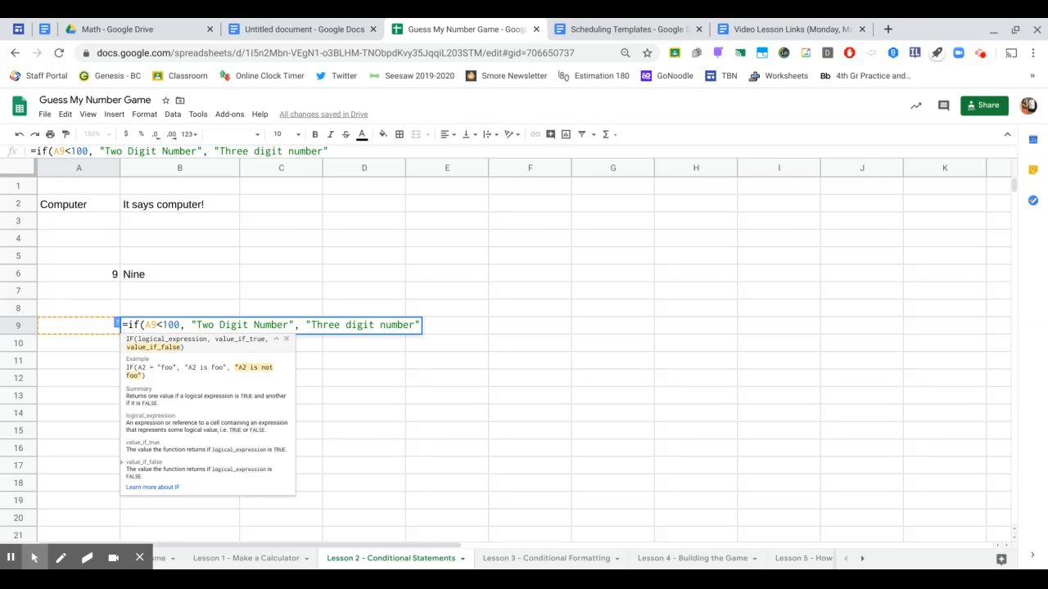
pyautogui.write(')')
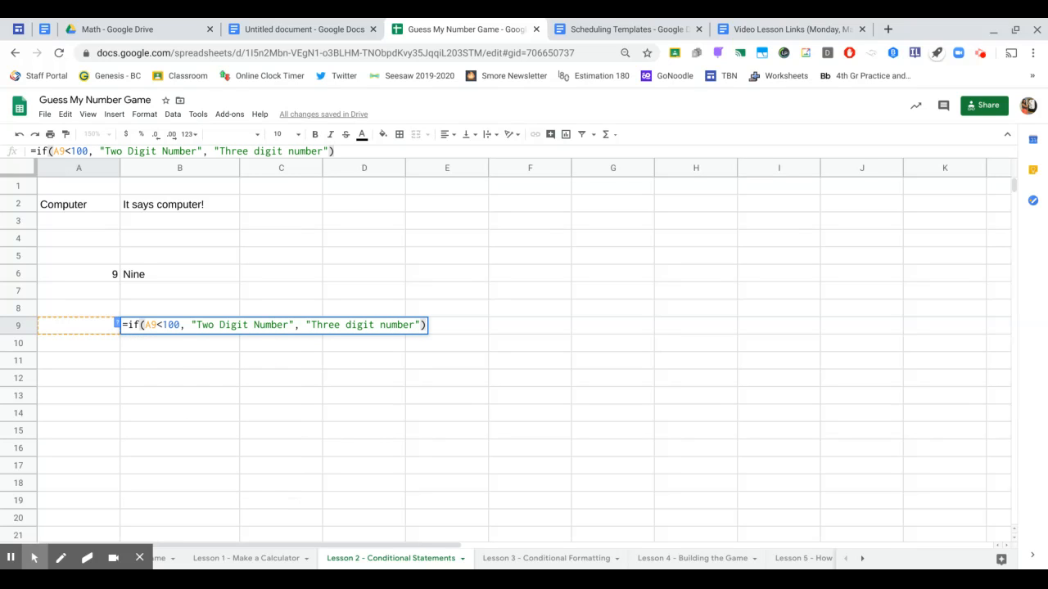
pyautogui.press('Return')
# Step: Test the IF formula in B9 by entering 13 and 704 in turn in cell A9
pyautogui.click(80, 327)
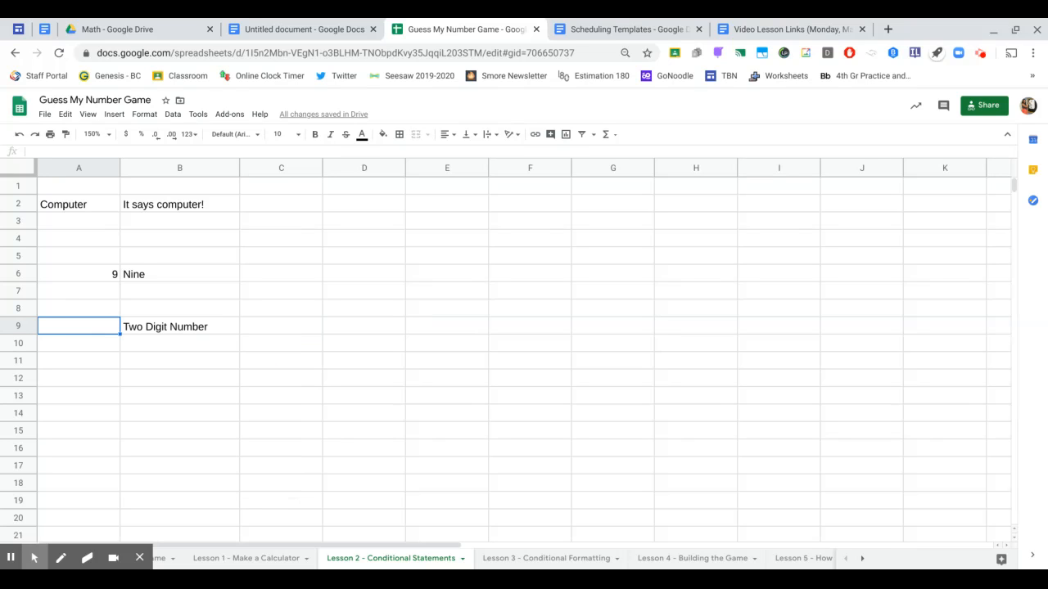
pyautogui.write('13')
pyautogui.press('Return')
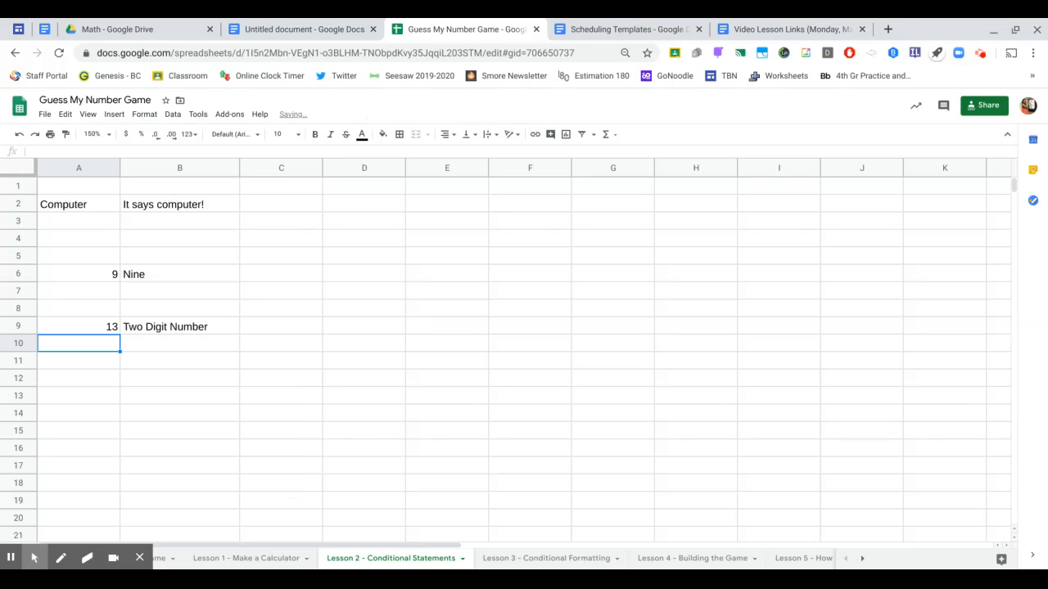
pyautogui.click(93, 328)
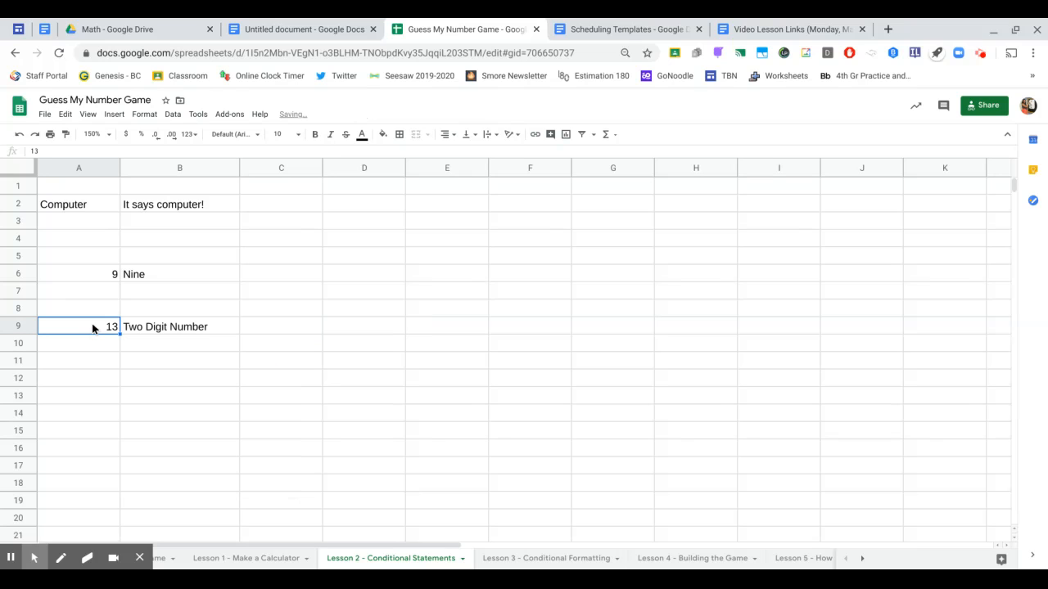
pyautogui.write('7')
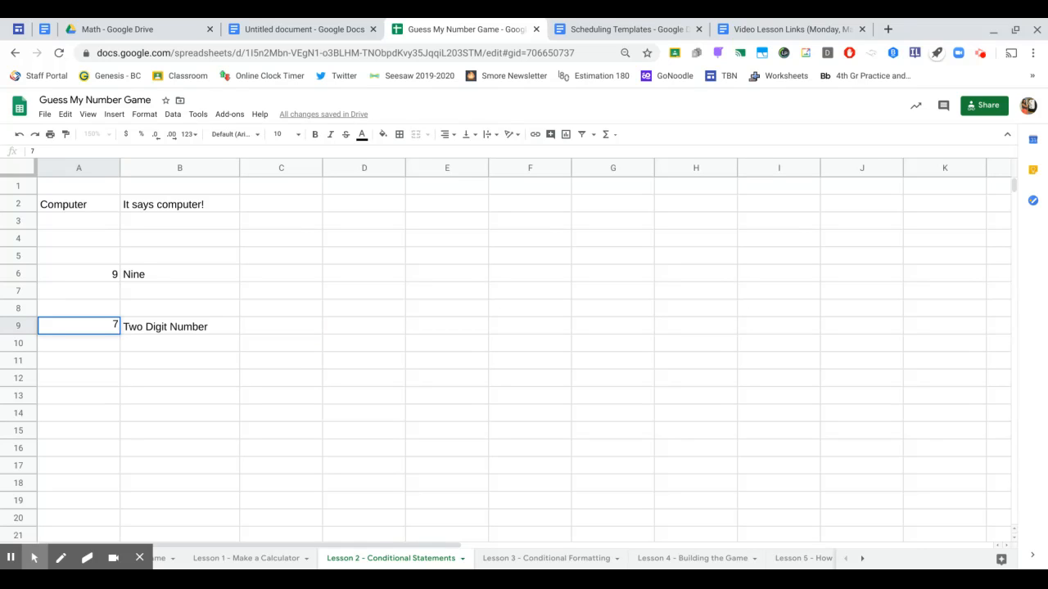
pyautogui.write('04')
pyautogui.press('Return')
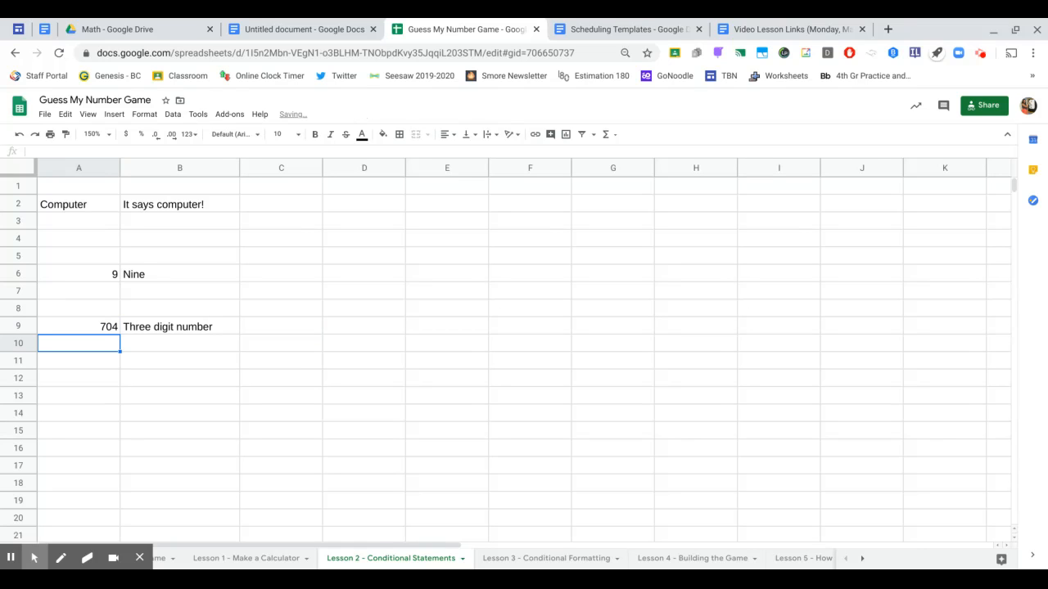
# Step: Test the less-than-100 condition further by entering 113, 79 and 99 in turn in cell A9
pyautogui.press('Up')
pyautogui.write('1')
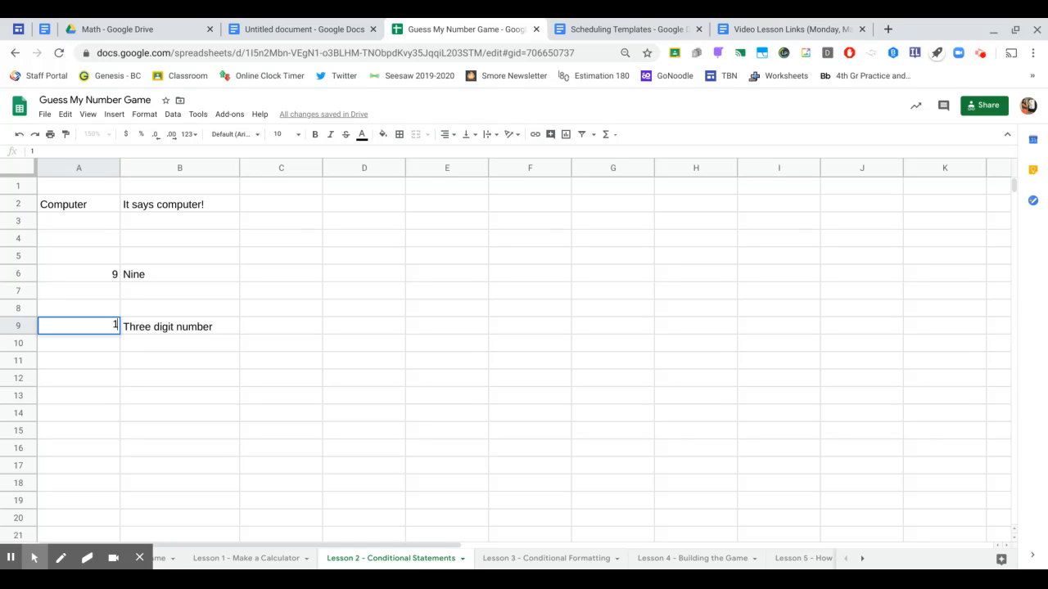
pyautogui.write('13')
pyautogui.press('Return')
pyautogui.press('Up')
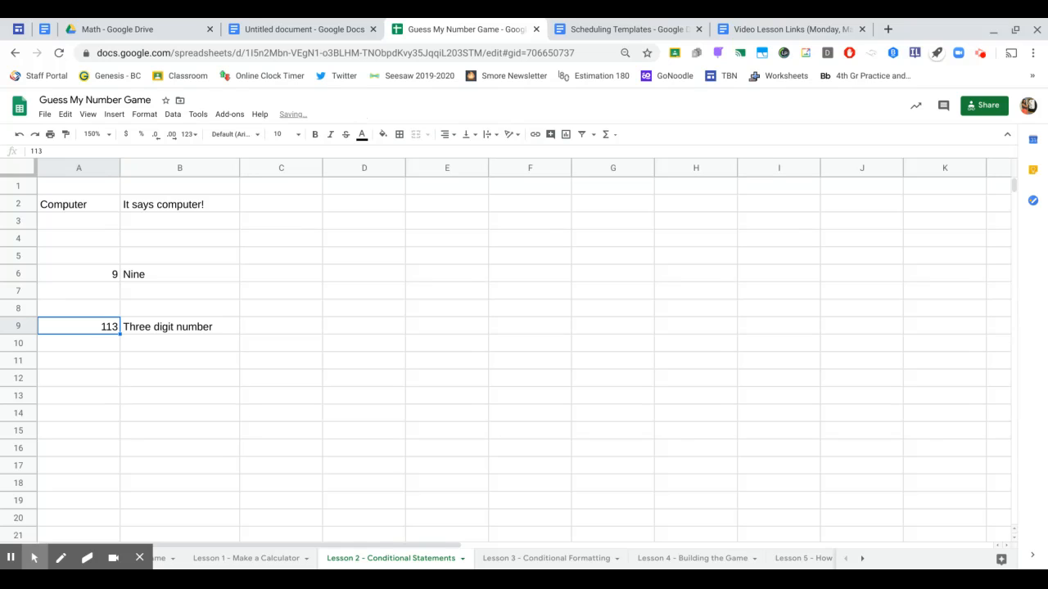
pyautogui.write('79')
pyautogui.press('Return')
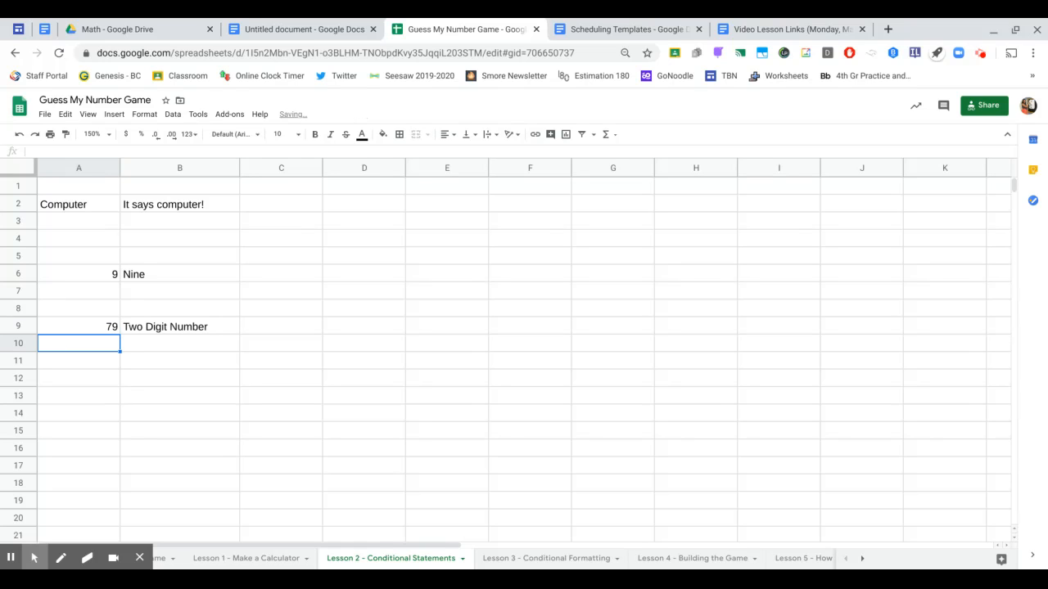
pyautogui.press('Up')
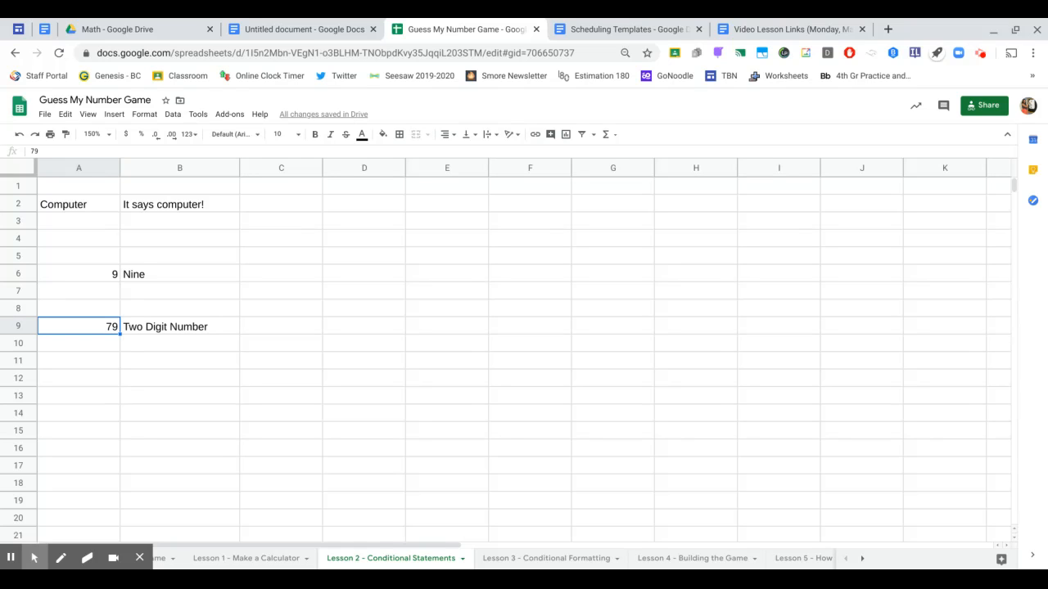
pyautogui.write('99')
pyautogui.press('Return')
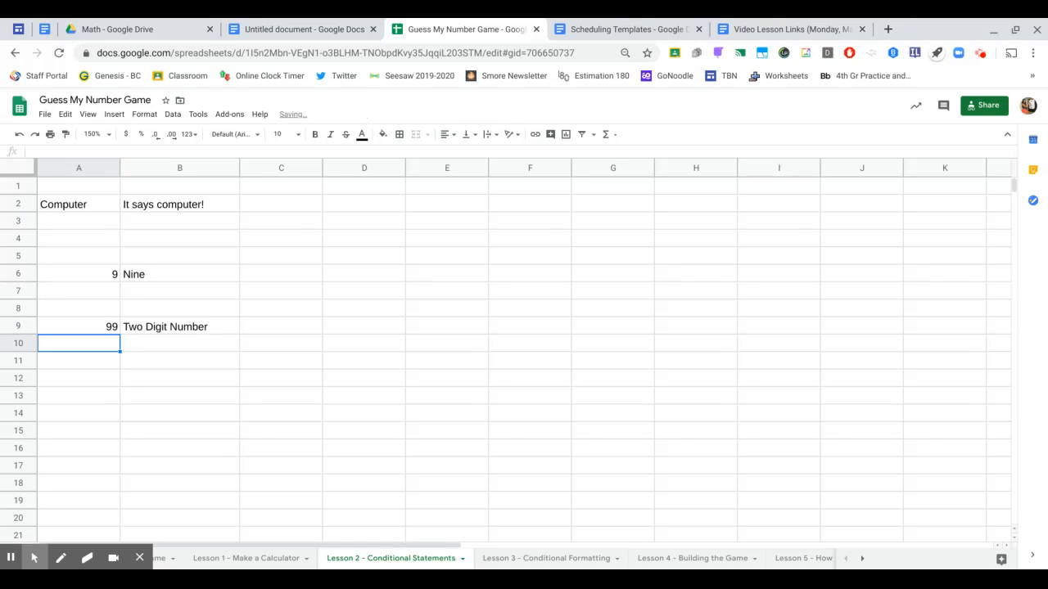
# Step: Test the IF formula in B9 with a four-digit number by entering 1,984 in cell A9
pyautogui.press('Up')
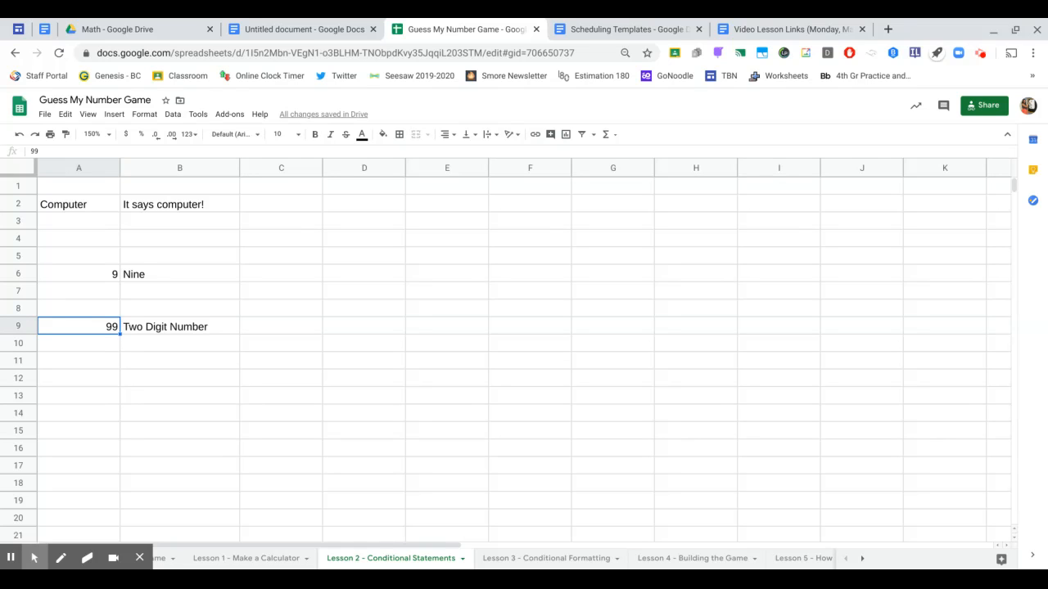
pyautogui.write('1,985')
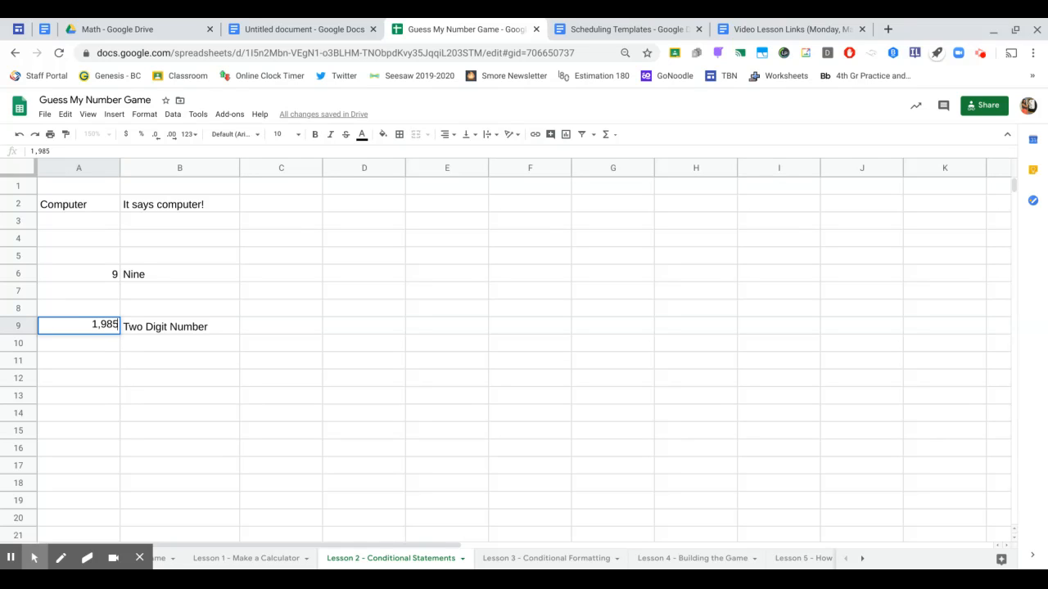
pyautogui.press('BackSpace')
pyautogui.write('4')
pyautogui.press('Return')
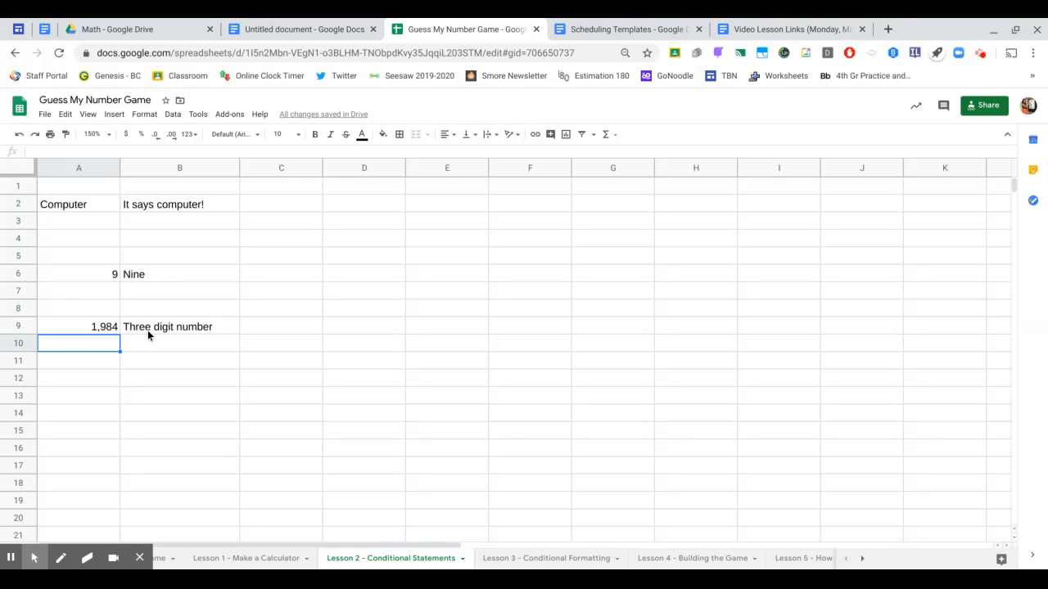
pyautogui.click(64, 328)
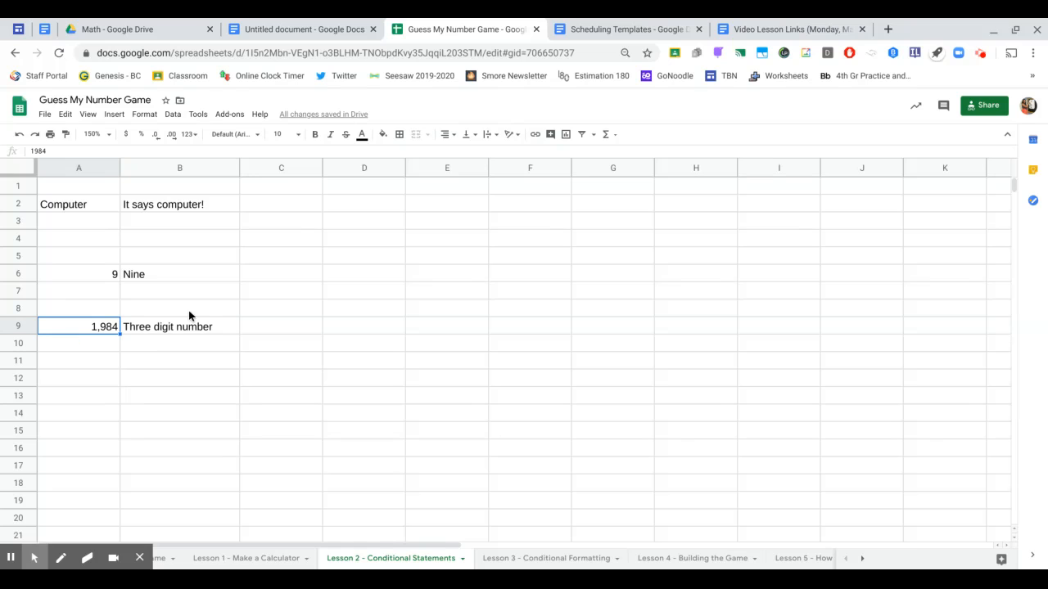
# Step: Enter "Test" in cell D9, "test" in E9 and "test!" in F9
pyautogui.click(385, 324)
pyautogui.write('Tes')
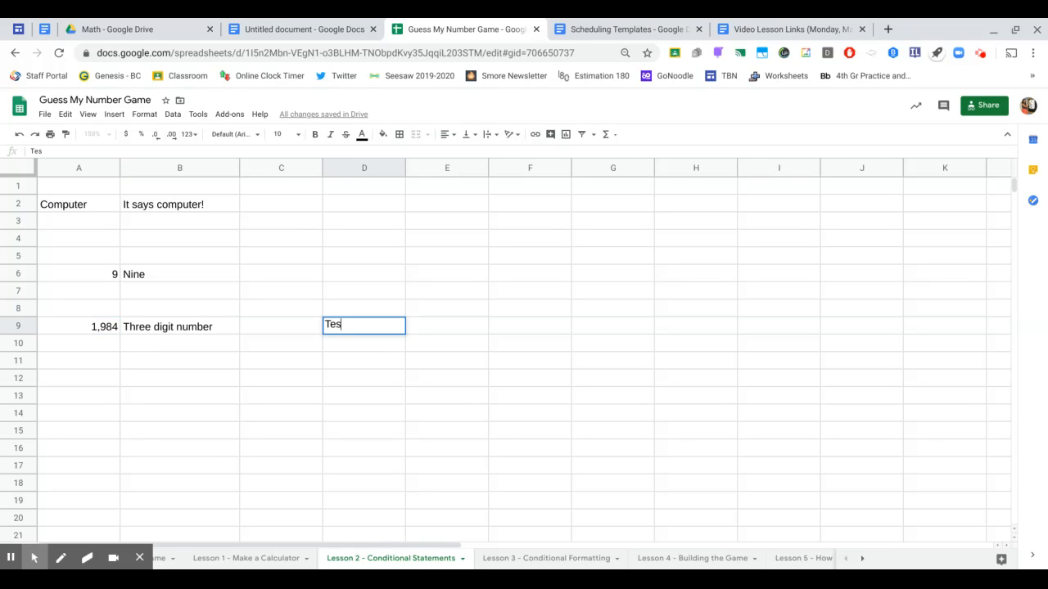
pyautogui.write('t')
pyautogui.press('Tab')
pyautogui.write('test')
pyautogui.press('Tab')
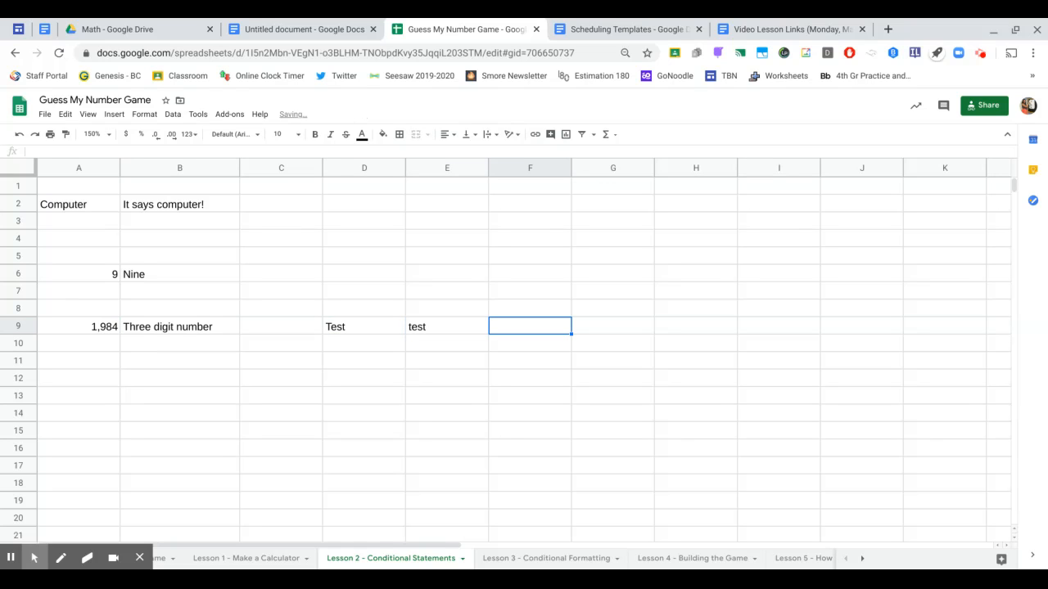
pyautogui.write('test!')
pyautogui.press('Return')
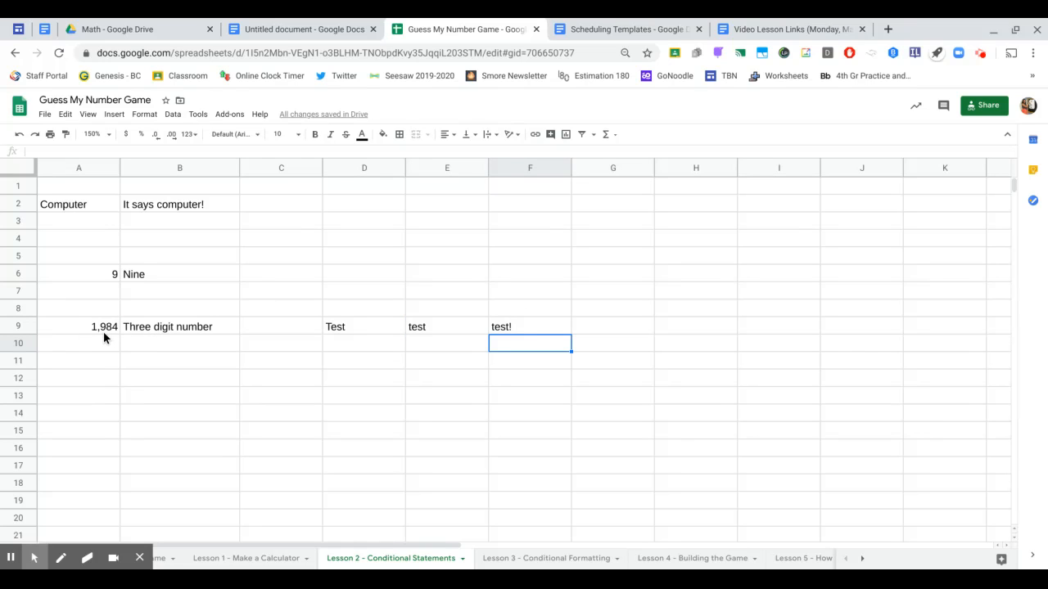
# Step: Review the IF formula in cell B9 and test it with a one-digit number by entering 2 in A9
pyautogui.click(152, 327)
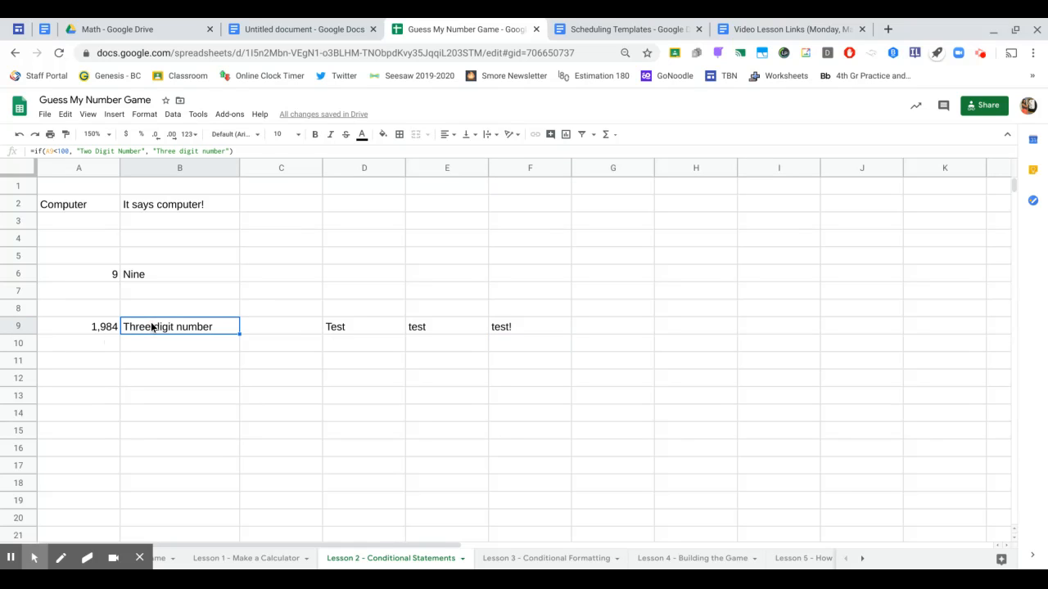
pyautogui.doubleClick(151, 327)
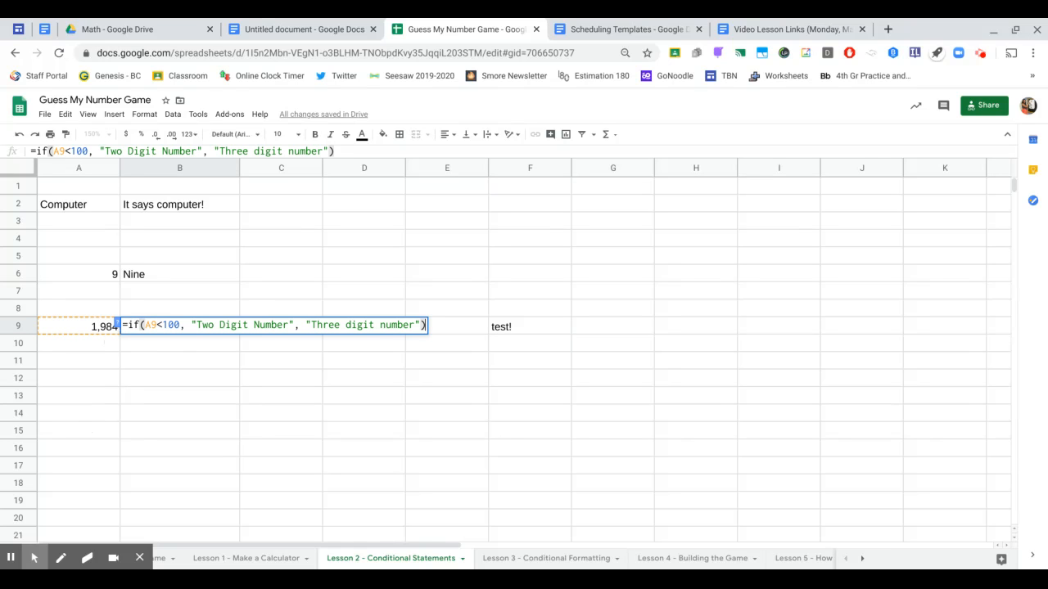
pyautogui.click(82, 348)
pyautogui.click(84, 330)
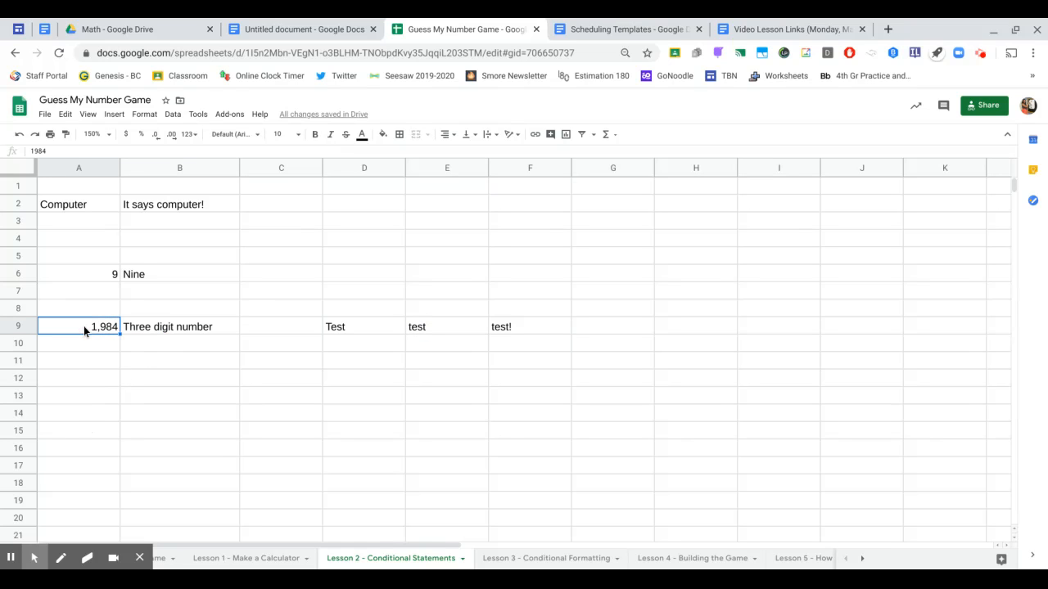
pyautogui.write('2')
pyautogui.press('Return')
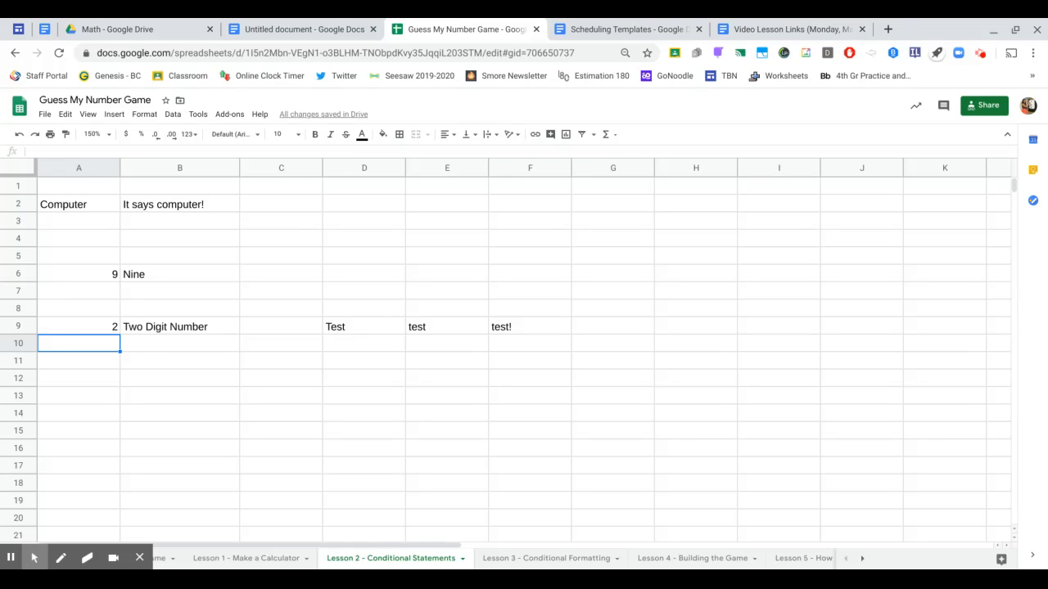
# Step: Change the condition of the IF formula in cell B9 to 9<A9<100
pyautogui.click(135, 326)
pyautogui.doubleClick(140, 329)
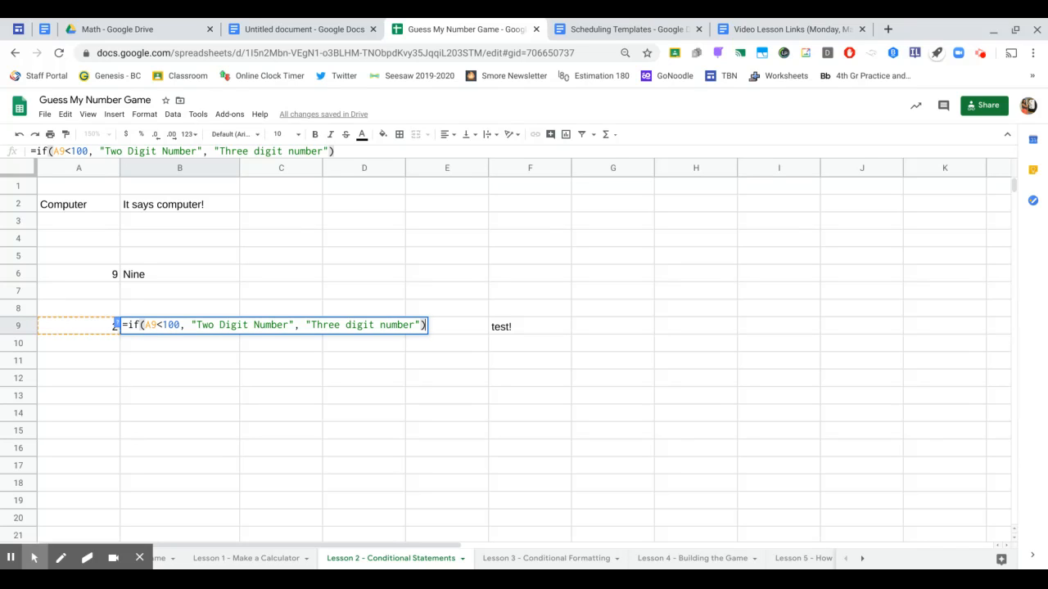
pyautogui.click(142, 325)
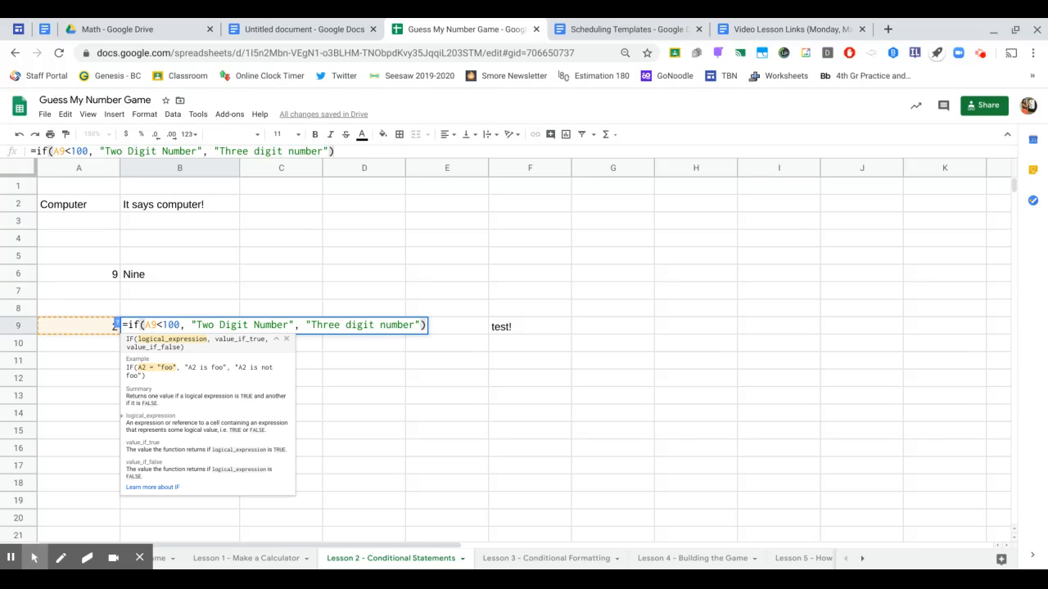
pyautogui.write('<A')
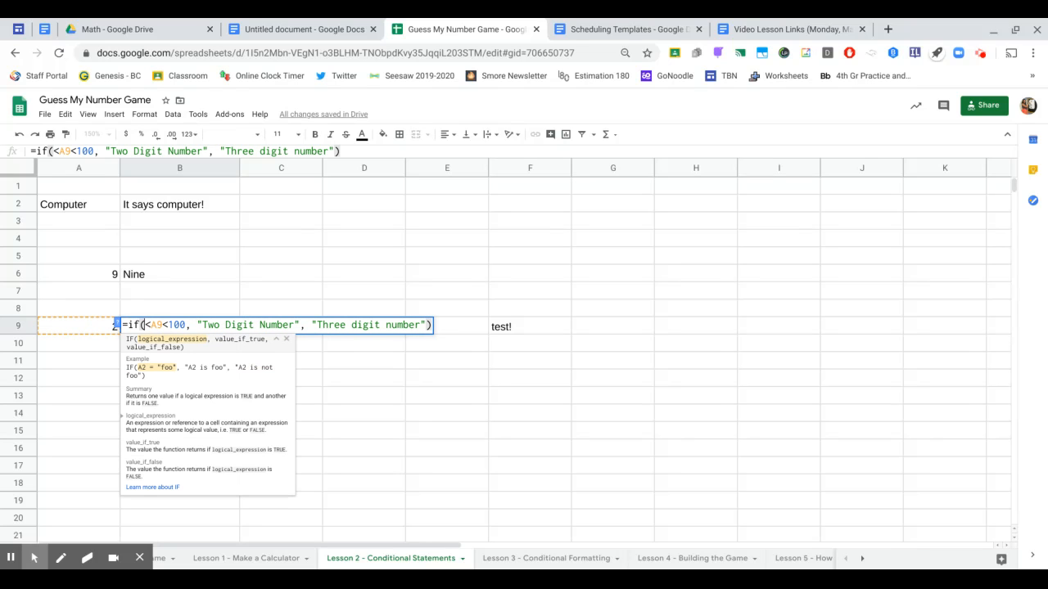
pyautogui.write('9')
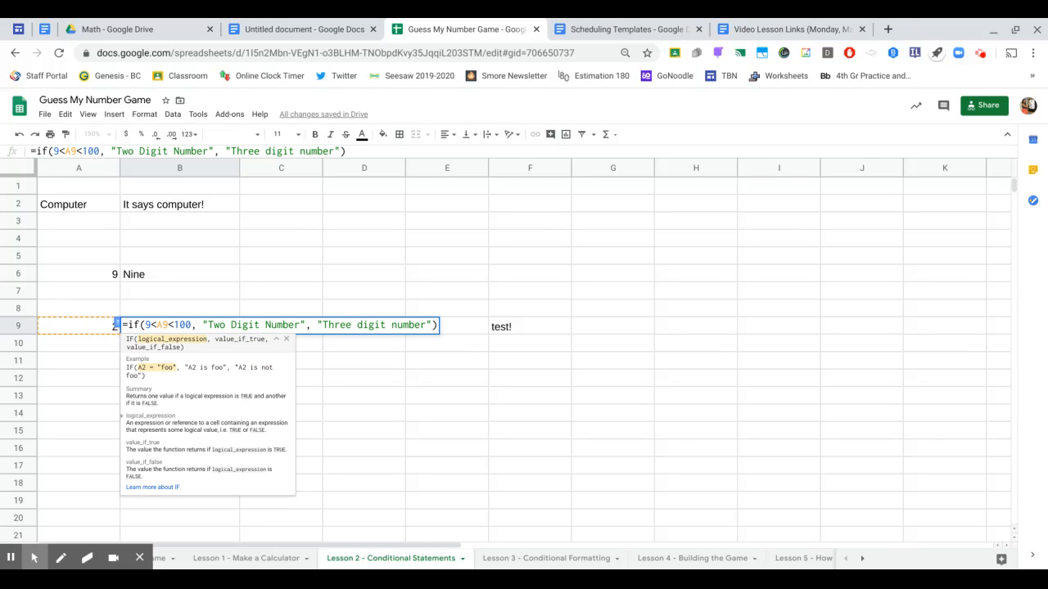
pyautogui.press('Left')
pyautogui.click(335, 367)
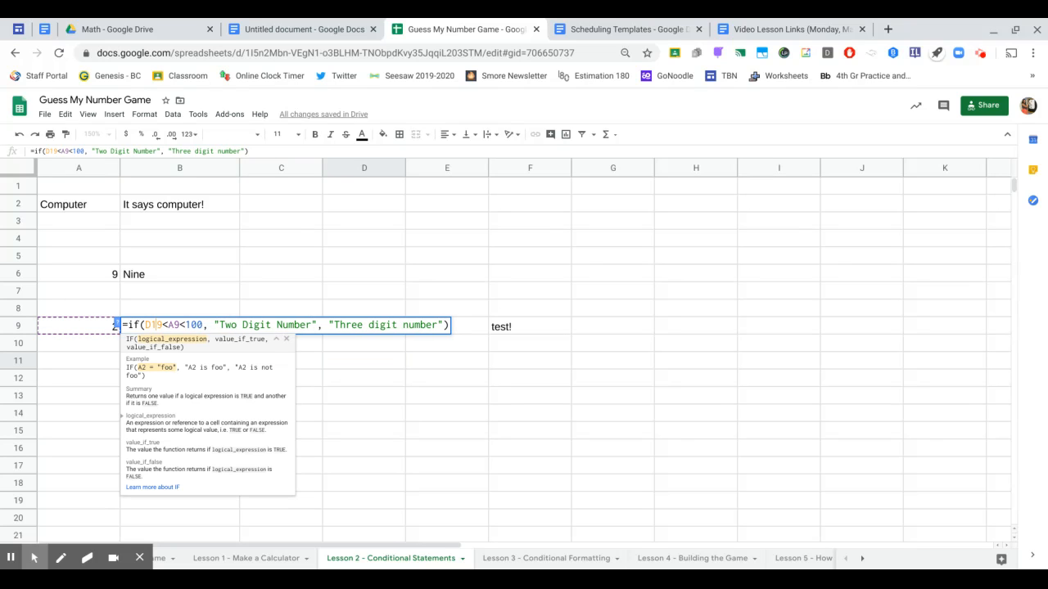
pyautogui.press('BackSpace')
pyautogui.press('BackSpace')
pyautogui.press('Return')
# Step: Test the 9<A9<100 condition with a one-digit number by entering 7 in cell A9
pyautogui.click(65, 328)
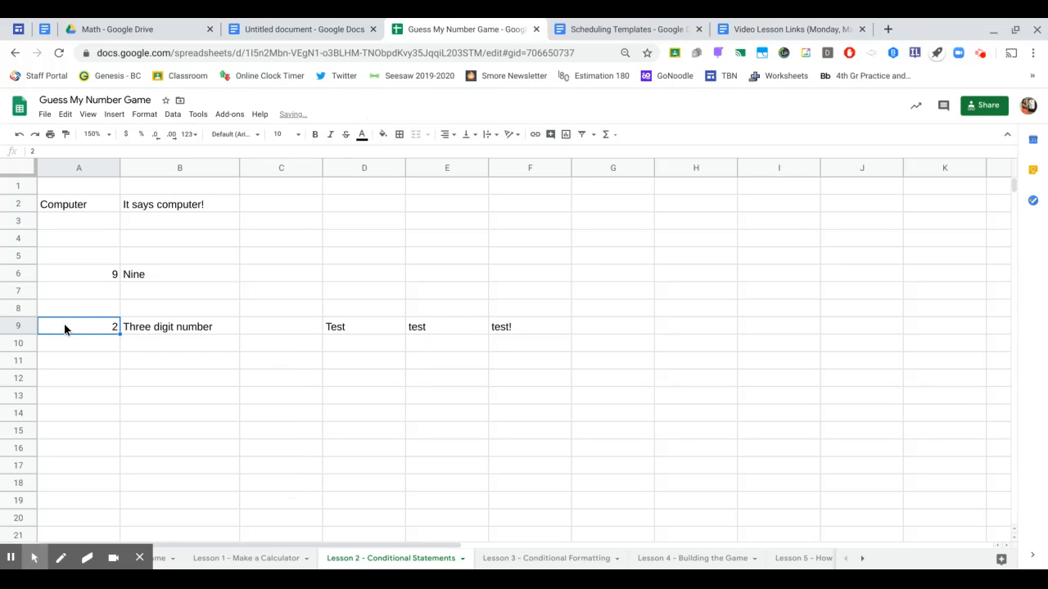
pyautogui.write('7')
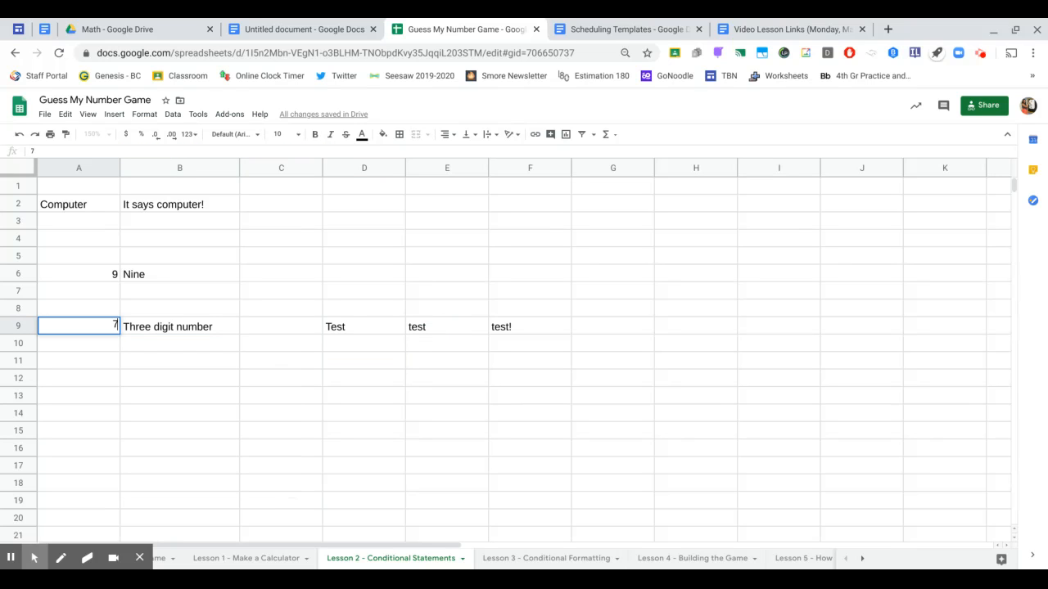
pyautogui.press('Return')
pyautogui.press('Up')
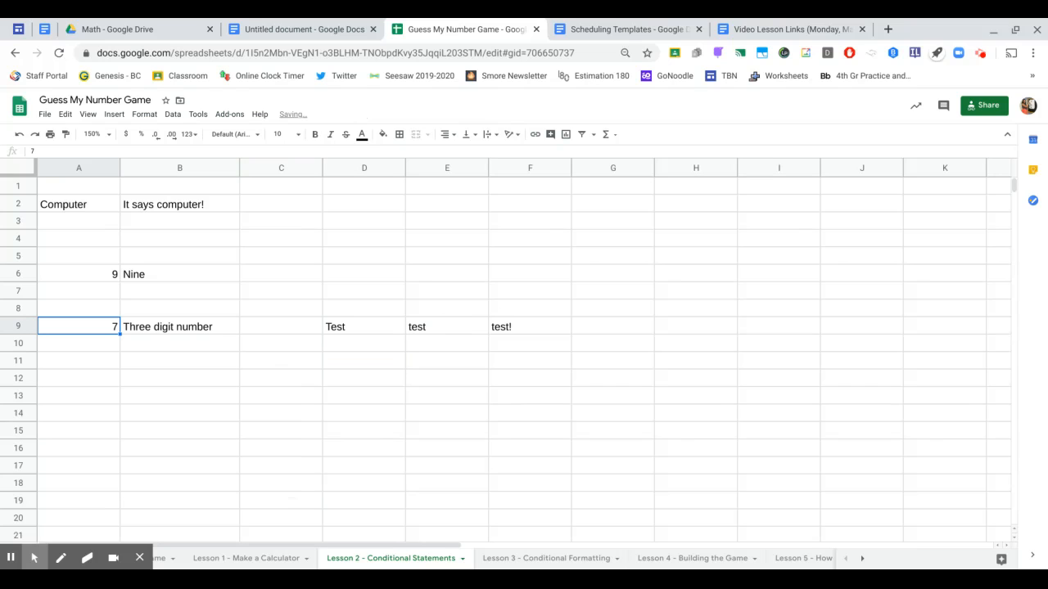
# Step: Change the value-if-false text of the IF formula in cell B9 to "Not a two digit number"
pyautogui.click(163, 328)
pyautogui.doubleClick(164, 327)
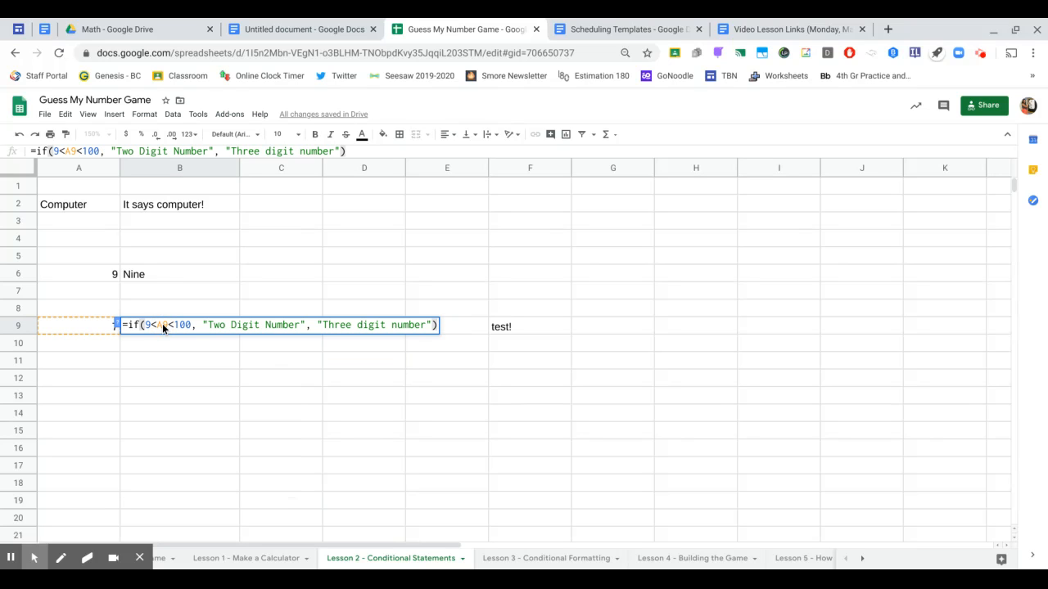
pyautogui.click(233, 362)
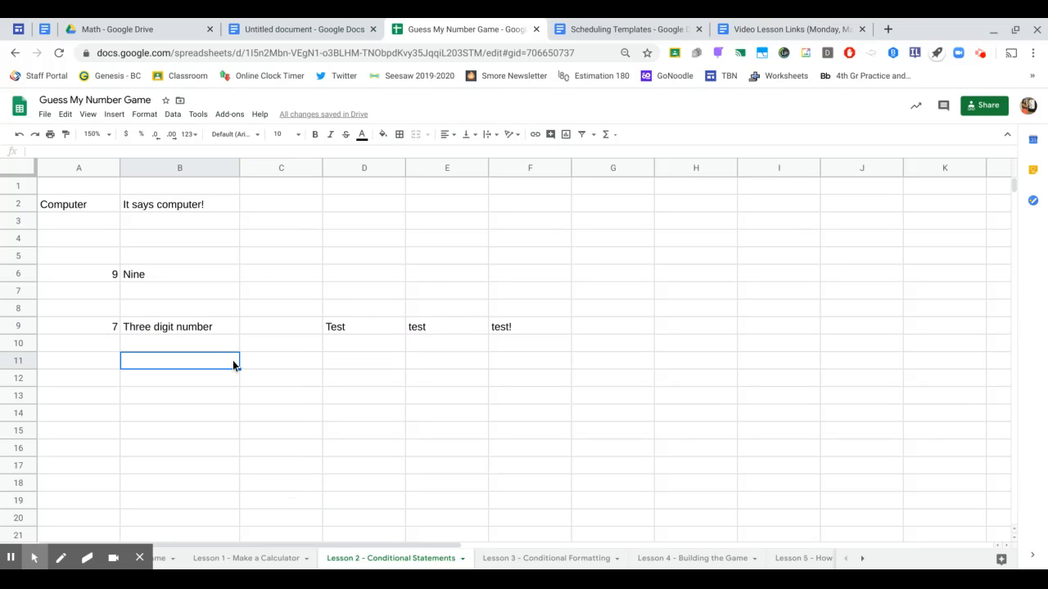
pyautogui.click(203, 332)
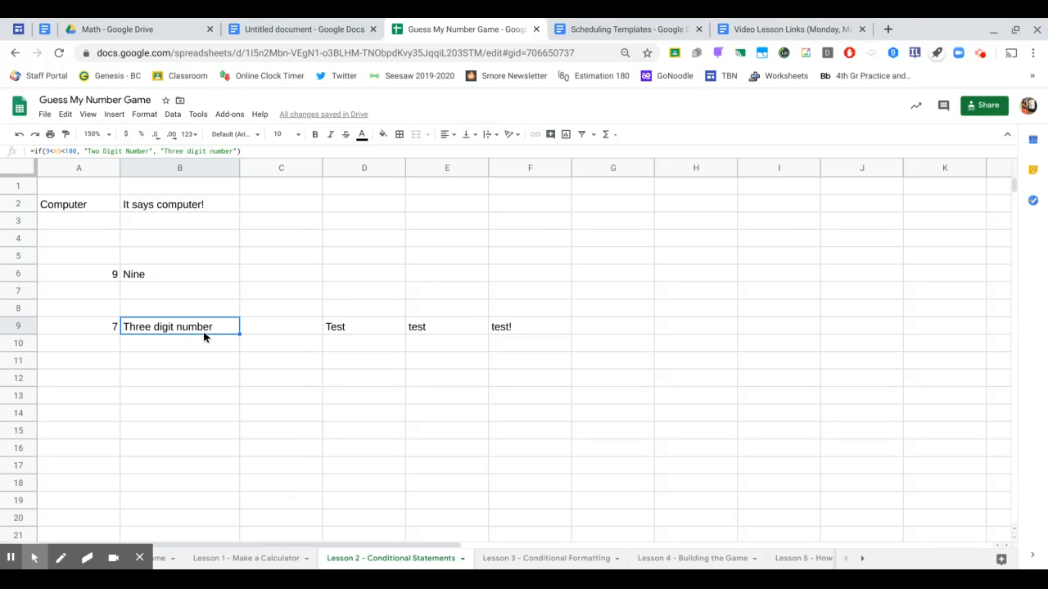
pyautogui.doubleClick(203, 335)
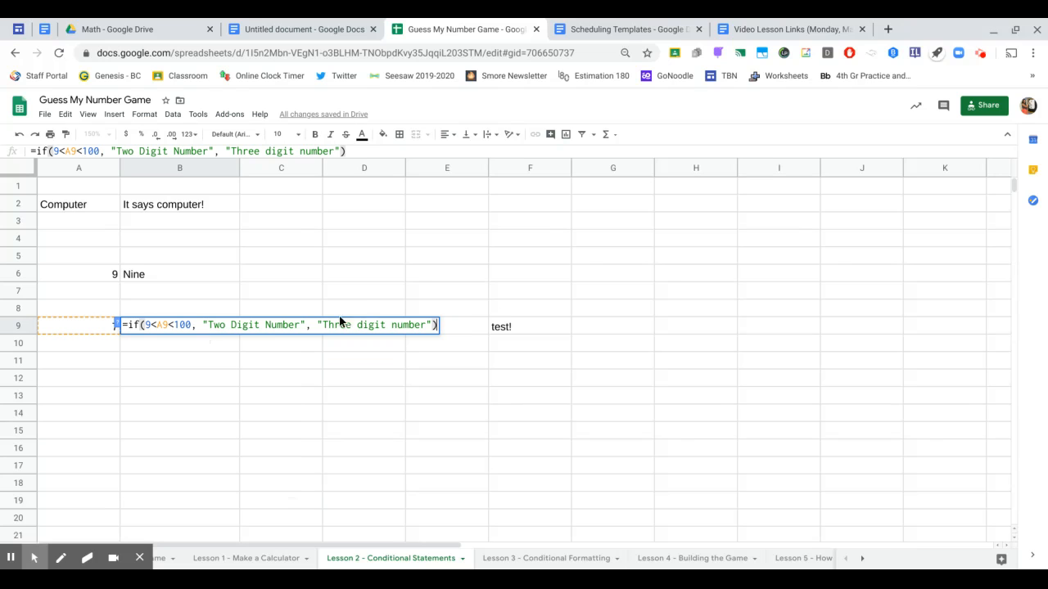
pyautogui.moveTo(323, 325); pyautogui.dragTo(350, 326)
pyautogui.write('Not a T')
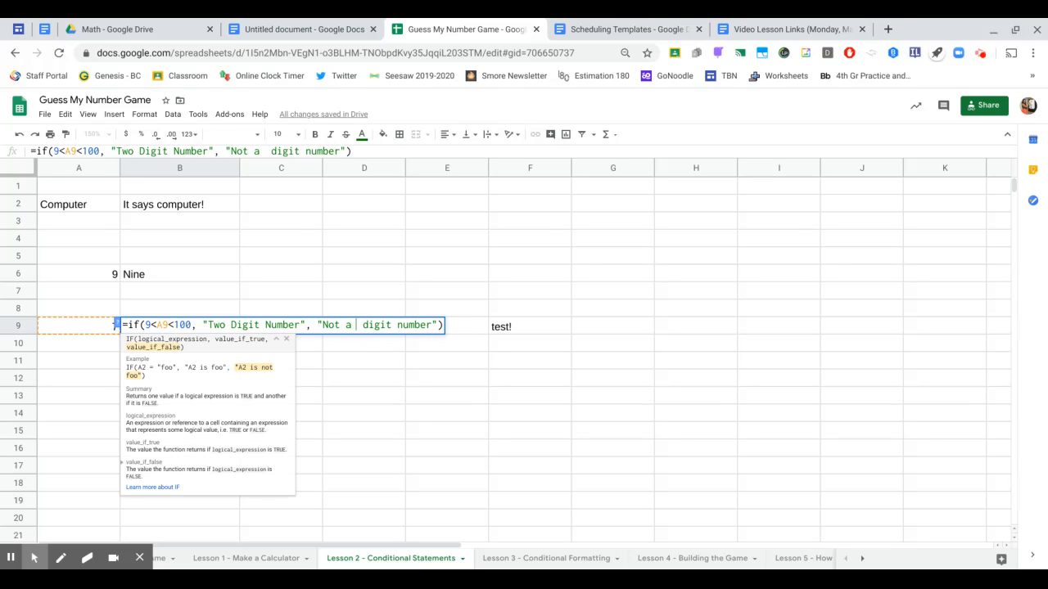
pyautogui.press('BackSpace')
pyautogui.write('two')
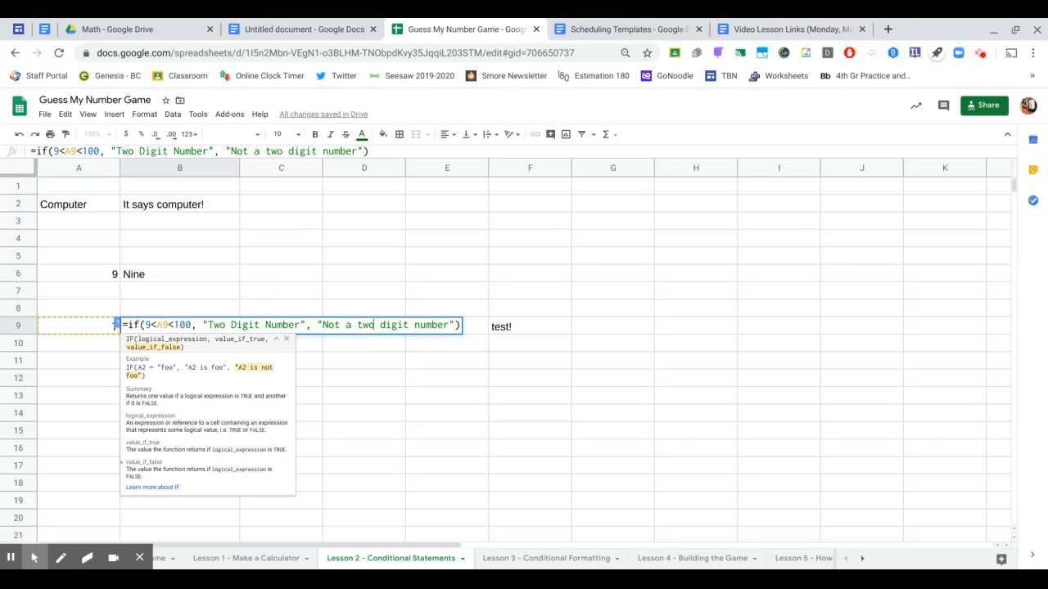
pyautogui.press('Return')
# Step: Test the revised IF formula in B9 by entering 100, 300 and 43 in turn in cell A9
pyautogui.click(100, 324)
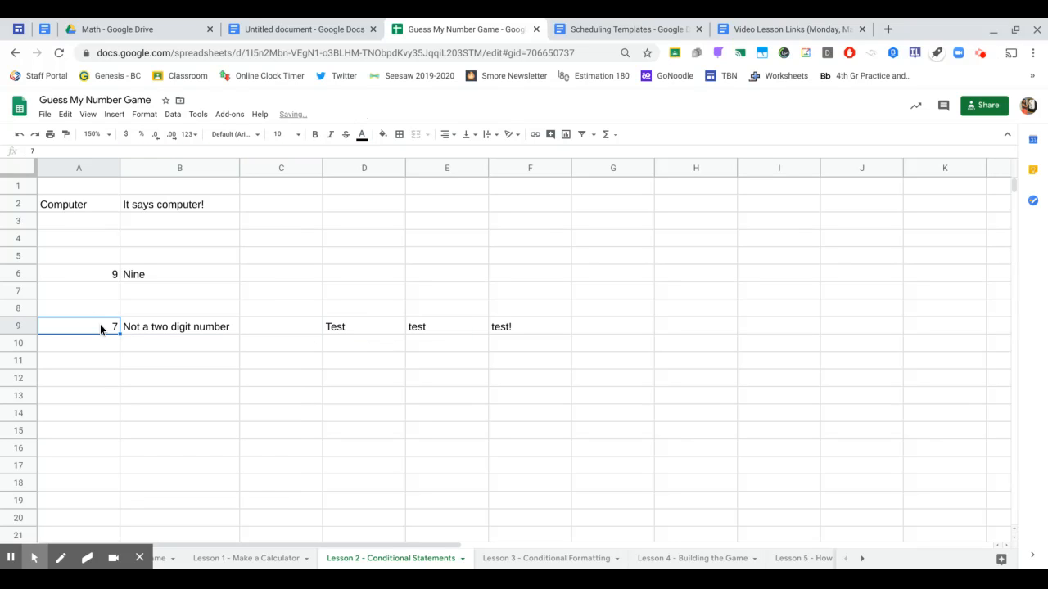
pyautogui.write('100')
pyautogui.press('Return')
pyautogui.click(103, 328)
pyautogui.write('300')
pyautogui.press('Return')
pyautogui.click(103, 328)
pyautogui.write('43')
pyautogui.press('Return')
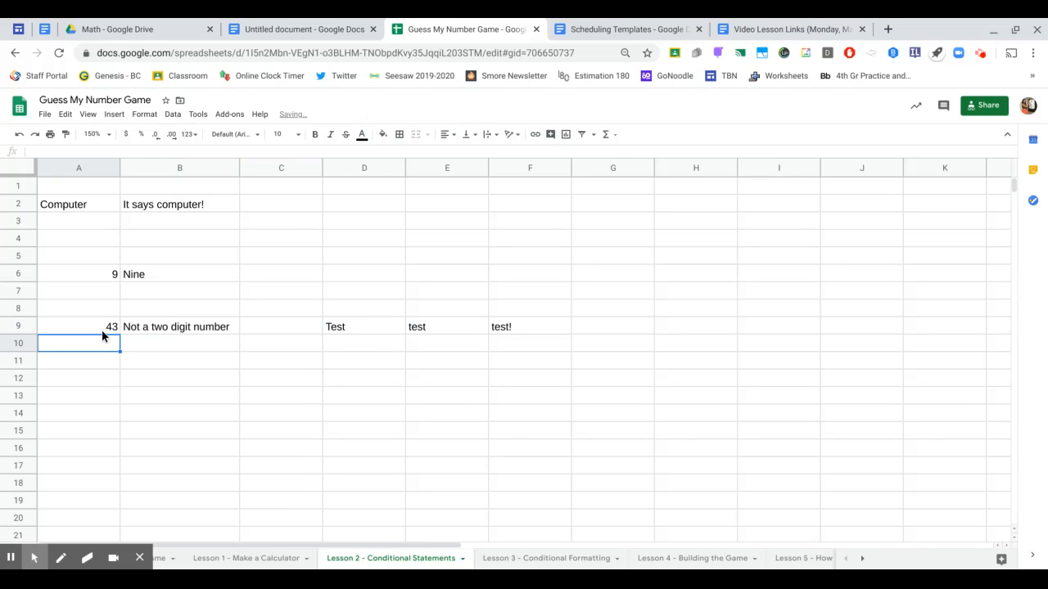
# Step: Examine the IF formula in cell B9 and compare its condition with the number in cell A9
pyautogui.click(103, 328)
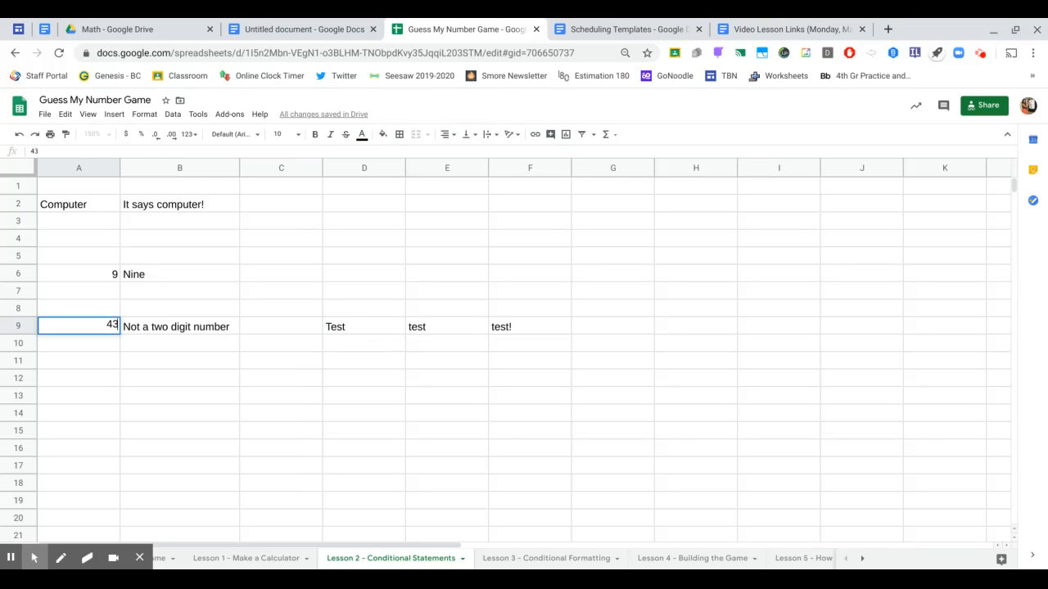
pyautogui.click(99, 347)
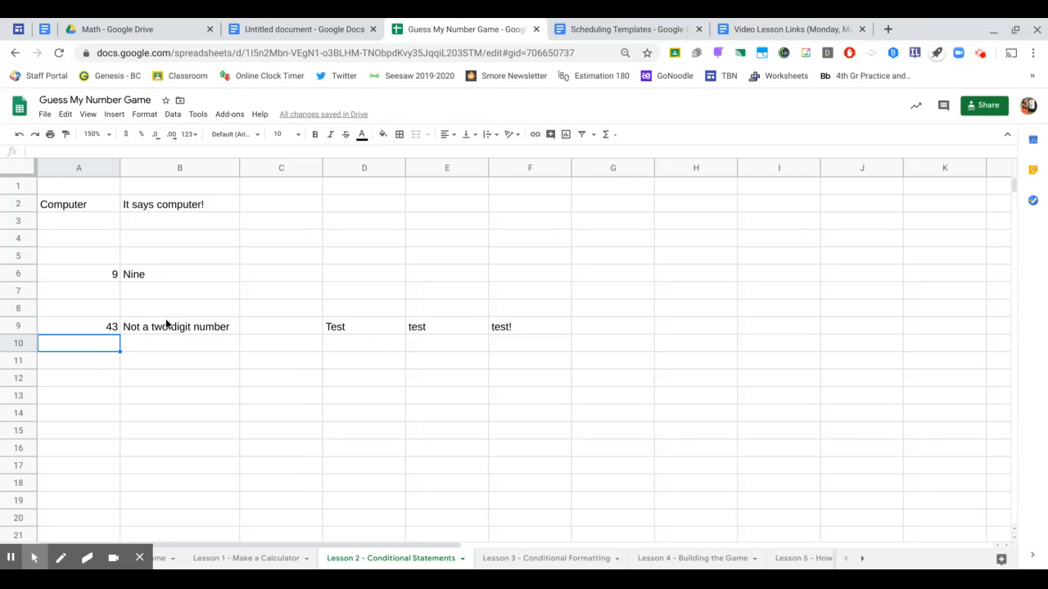
pyautogui.click(167, 325)
pyautogui.click(109, 328)
pyautogui.doubleClick(171, 325)
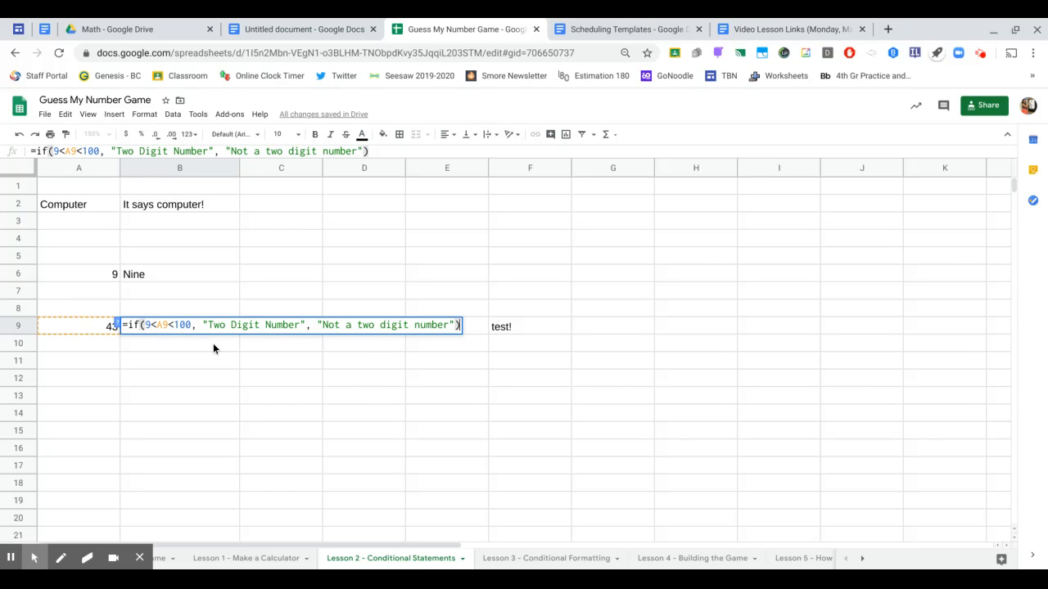
pyautogui.click(105, 327)
pyautogui.click(102, 340)
pyautogui.click(100, 330)
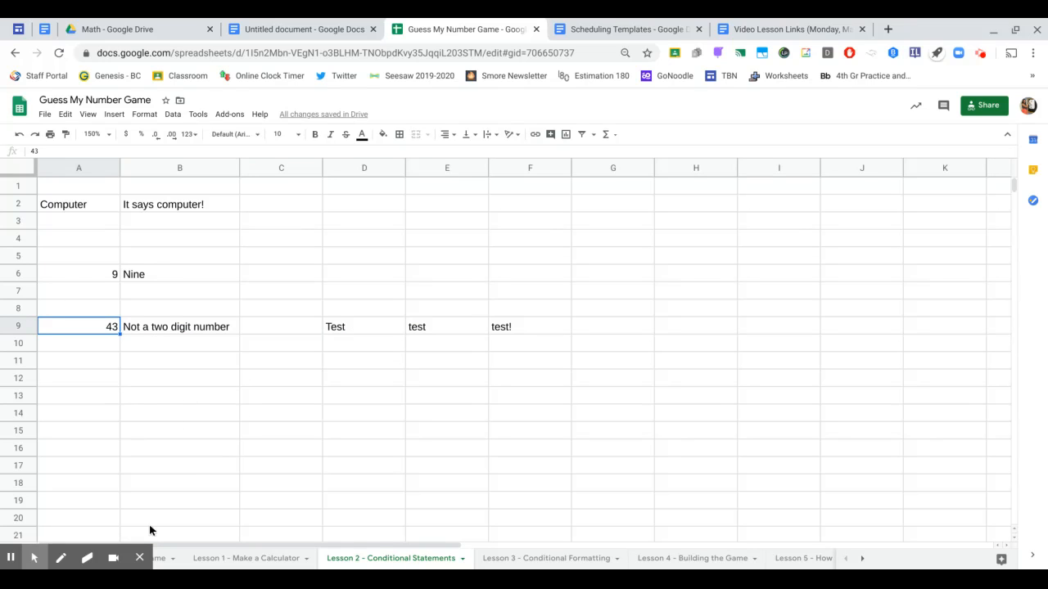
# Step: Look at the guess prompts on the game sheet, then view the IF formula in cell B2 of the Lesson 2 sheet
pyautogui.click(159, 560)
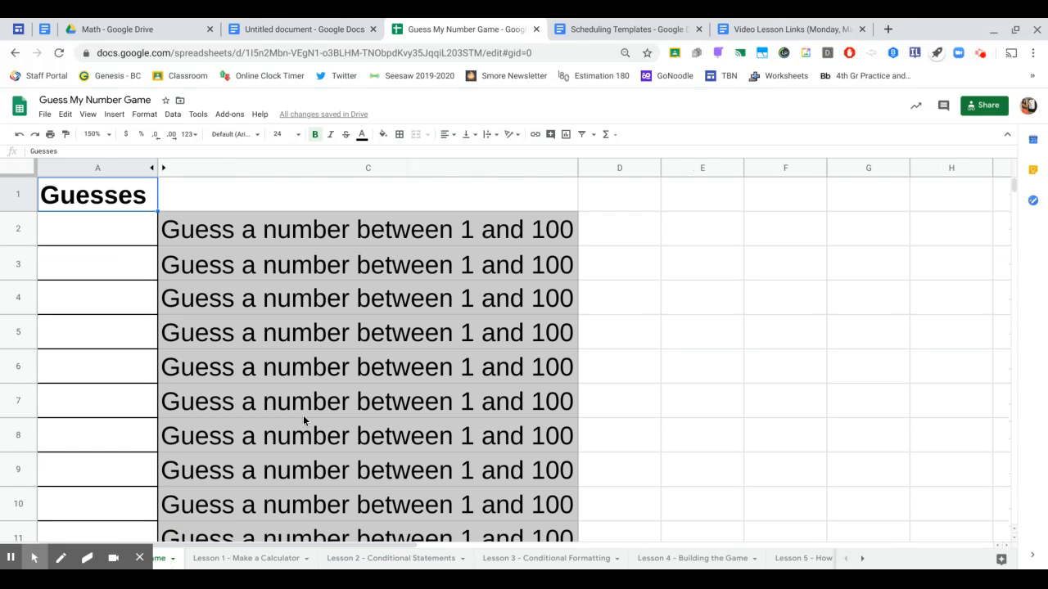
pyautogui.click(362, 563)
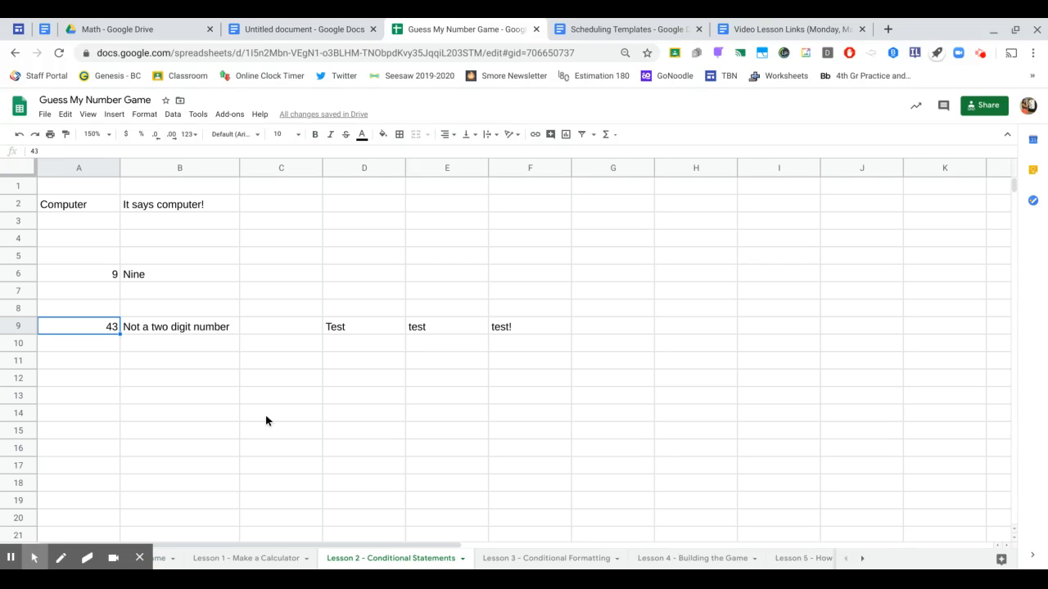
pyautogui.click(222, 205)
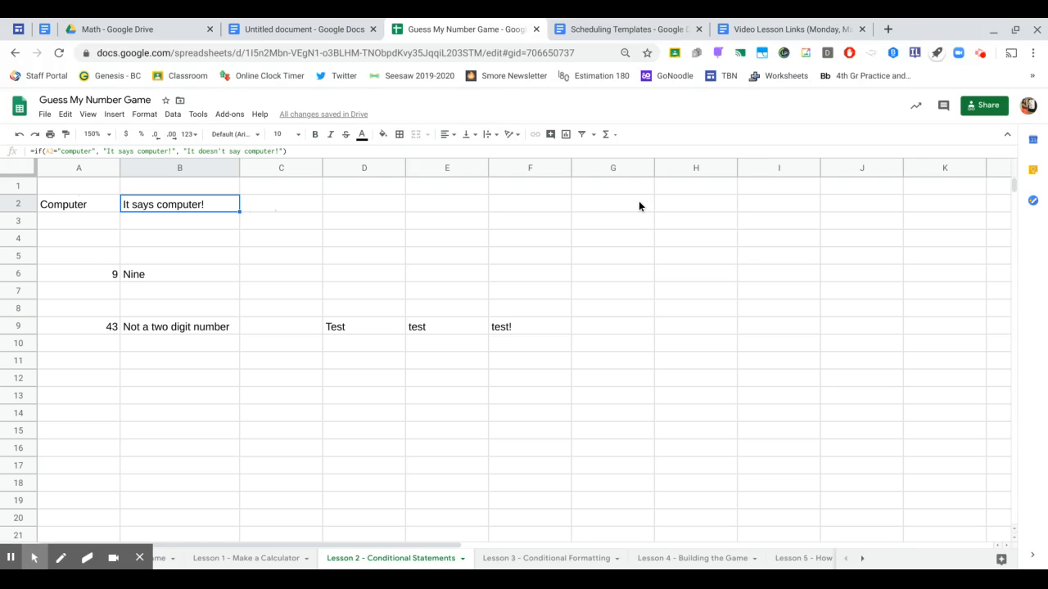
# Step: Merge cells G2:I9 and enter the note "1) Type =if(" in the merged cell
pyautogui.moveTo(639, 204); pyautogui.dragTo(776, 328)
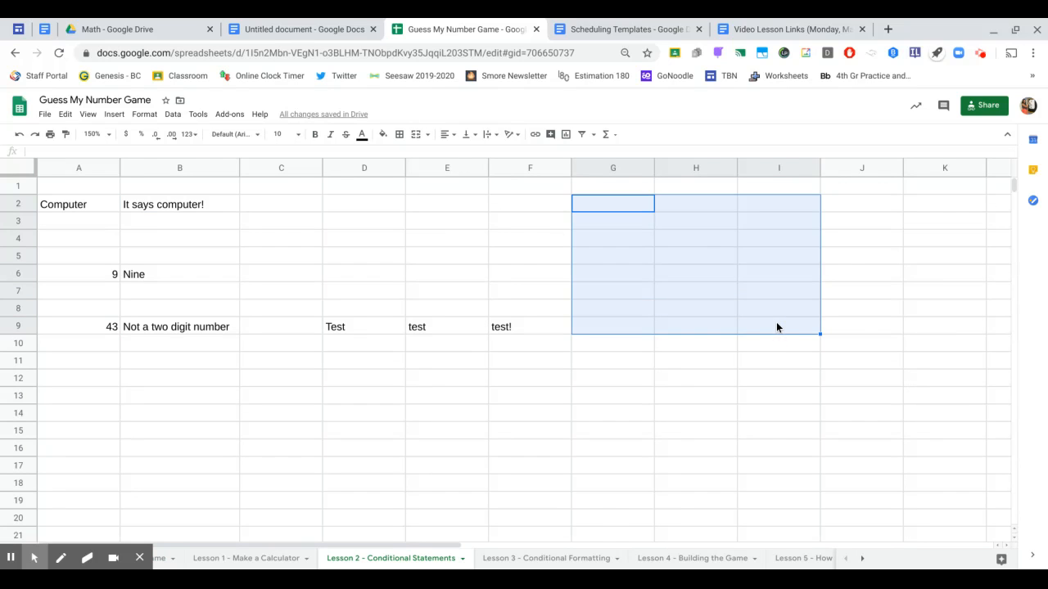
pyautogui.click(416, 134)
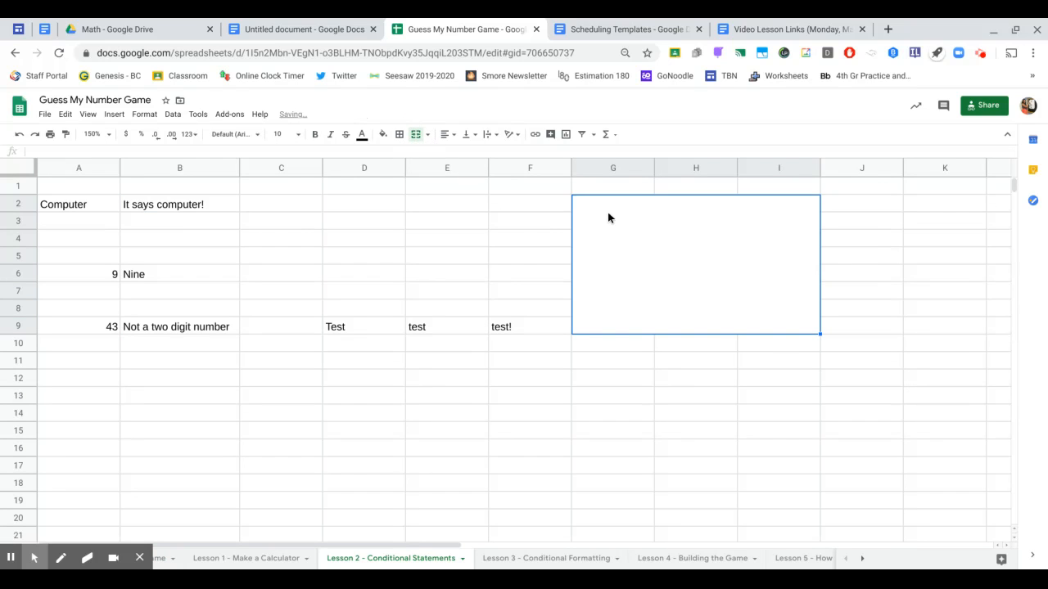
pyautogui.doubleClick(607, 217)
pyautogui.write('1')
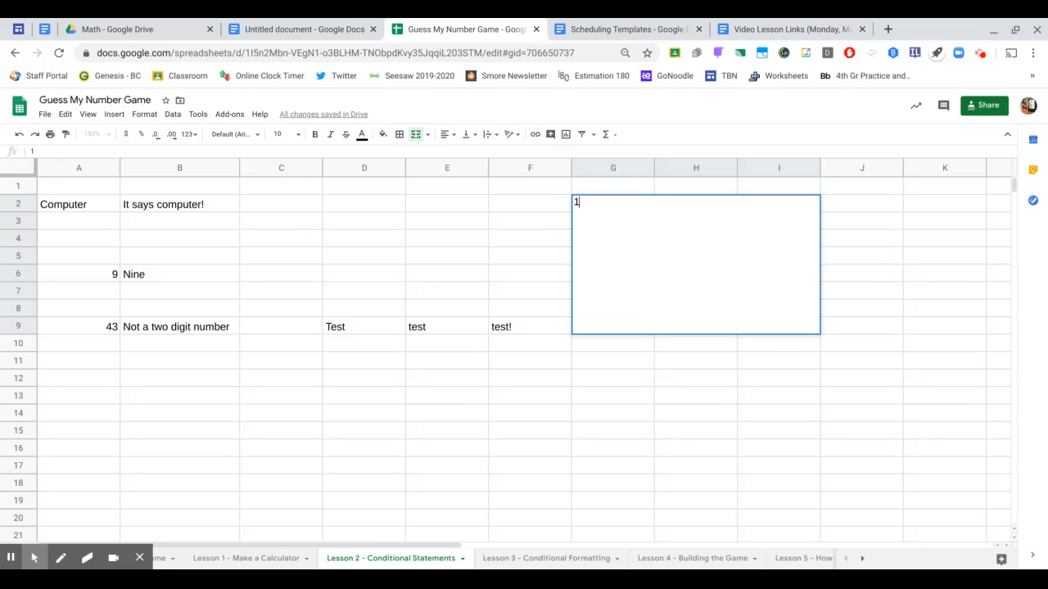
pyautogui.write(') Type =if(')
pyautogui.press('Return')
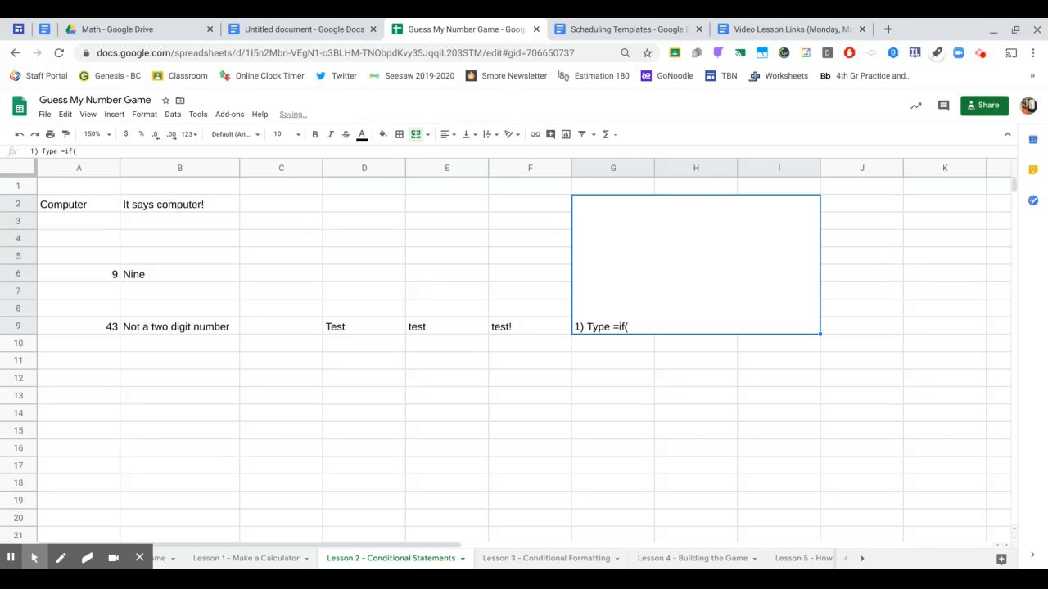
pyautogui.doubleClick(710, 300)
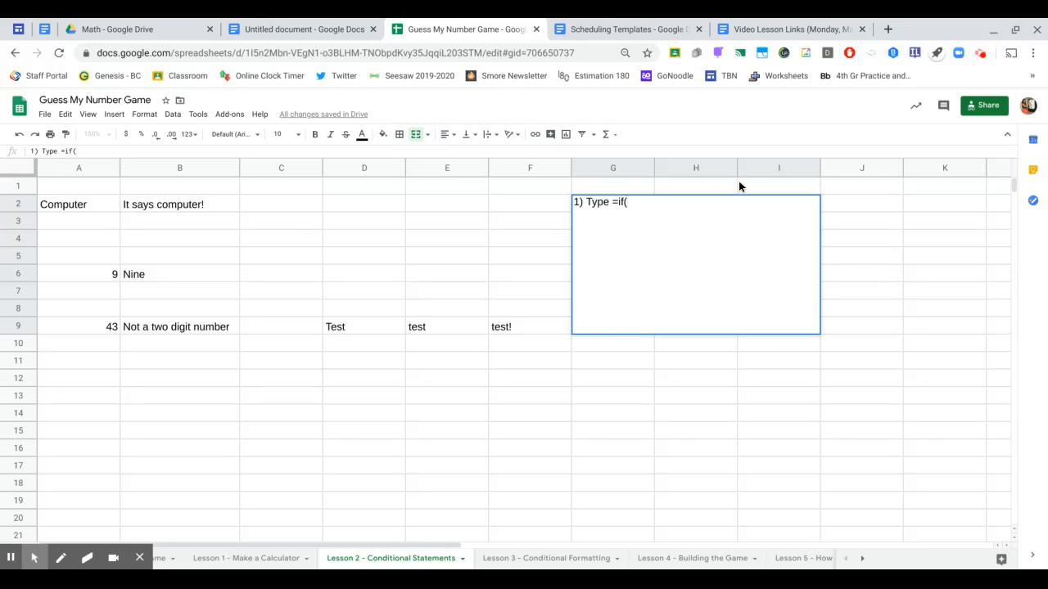
# Step: Enter the note "2) Give the statement." in cell G10
pyautogui.click(629, 347)
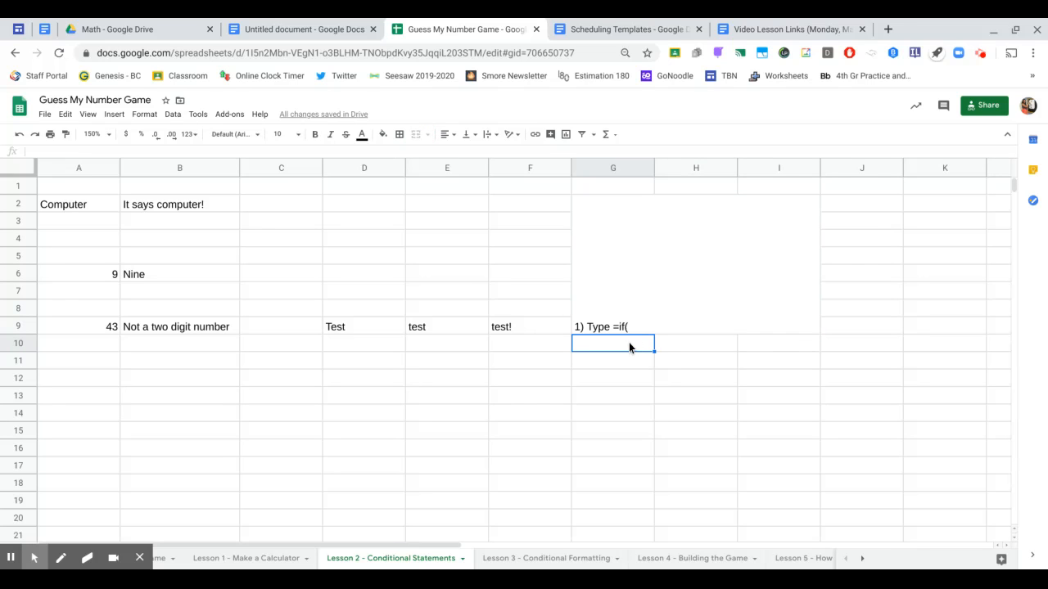
pyautogui.write('2) Give the')
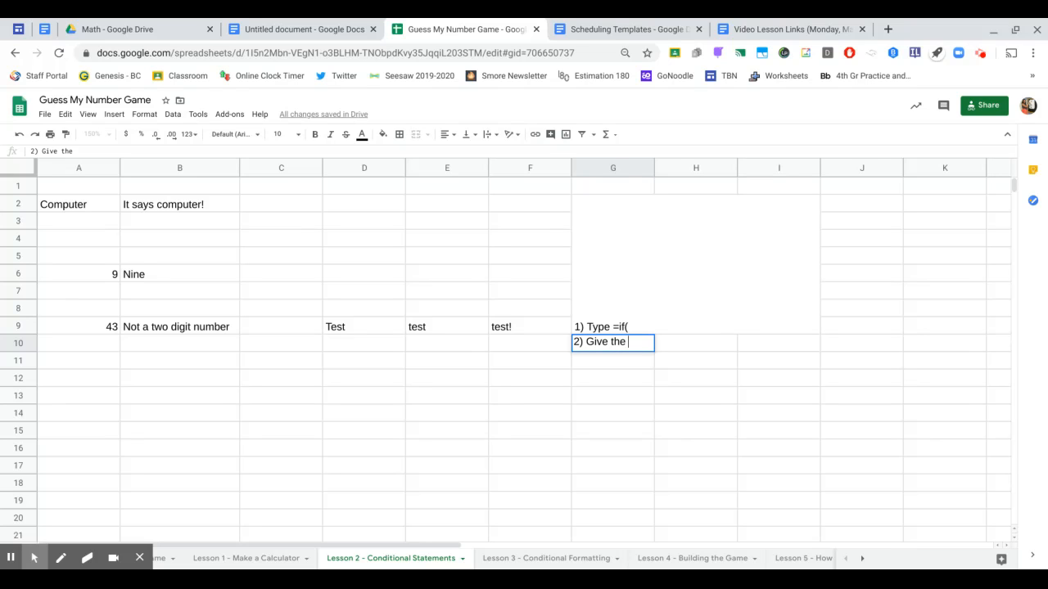
pyautogui.write(' statement')
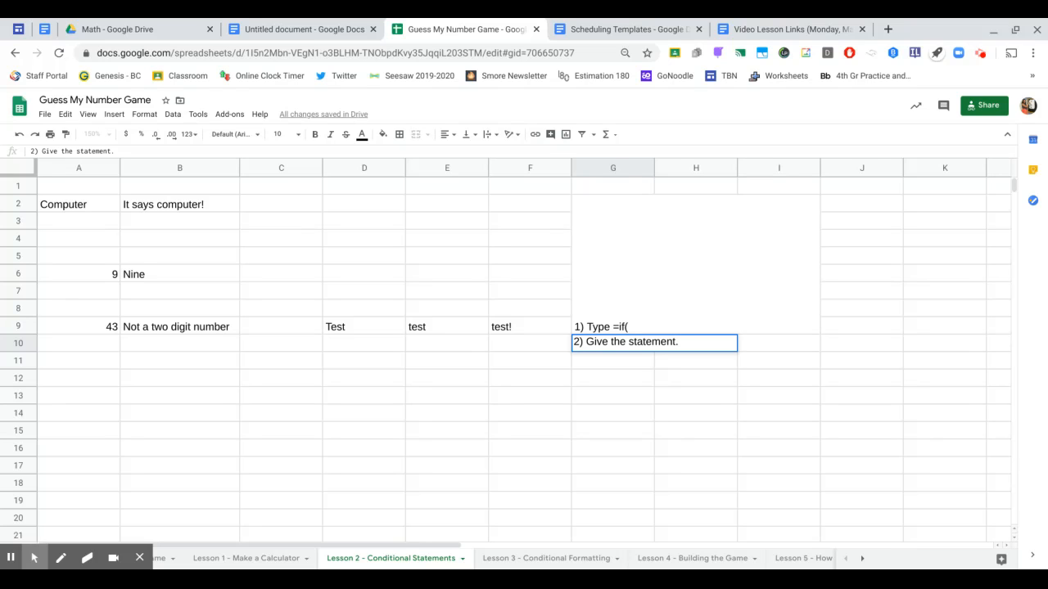
pyautogui.write('.')
# Step: Review the IF formulas in cells B2, B6 and B9 in turn, and return to cell G10
pyautogui.click(152, 210)
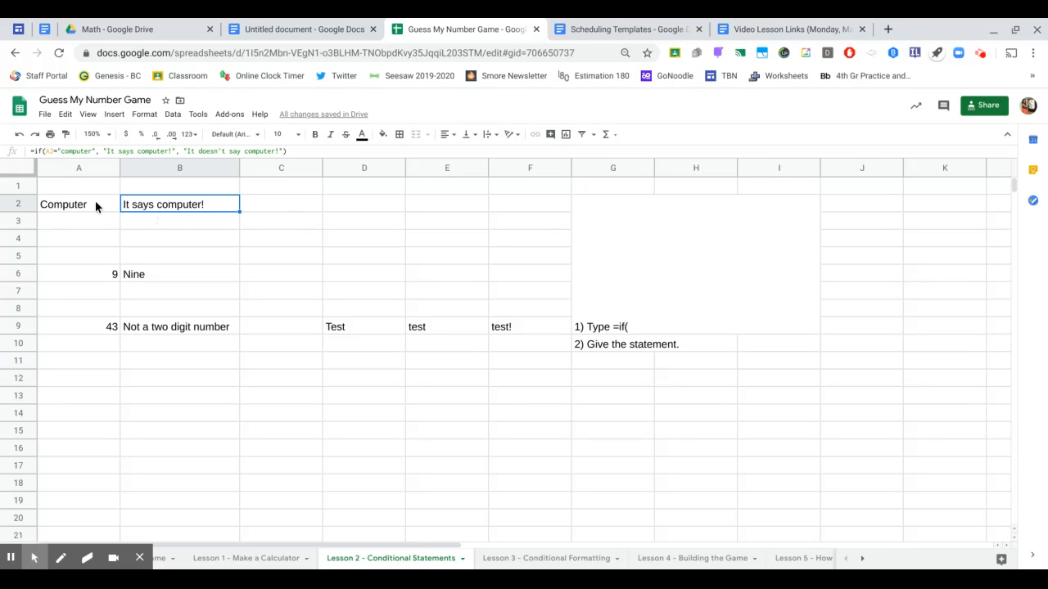
pyautogui.click(128, 273)
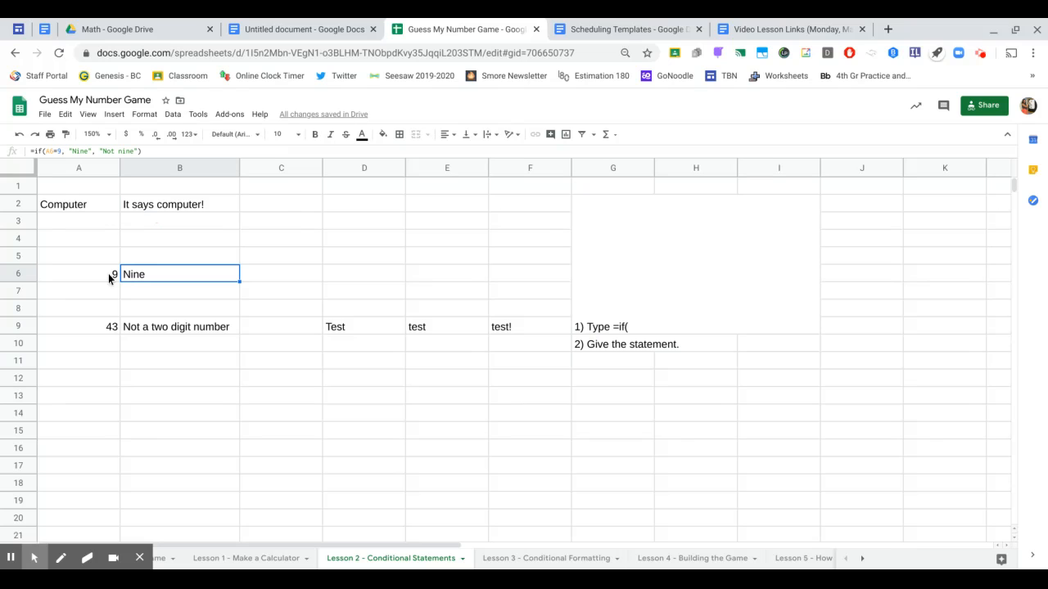
pyautogui.click(157, 329)
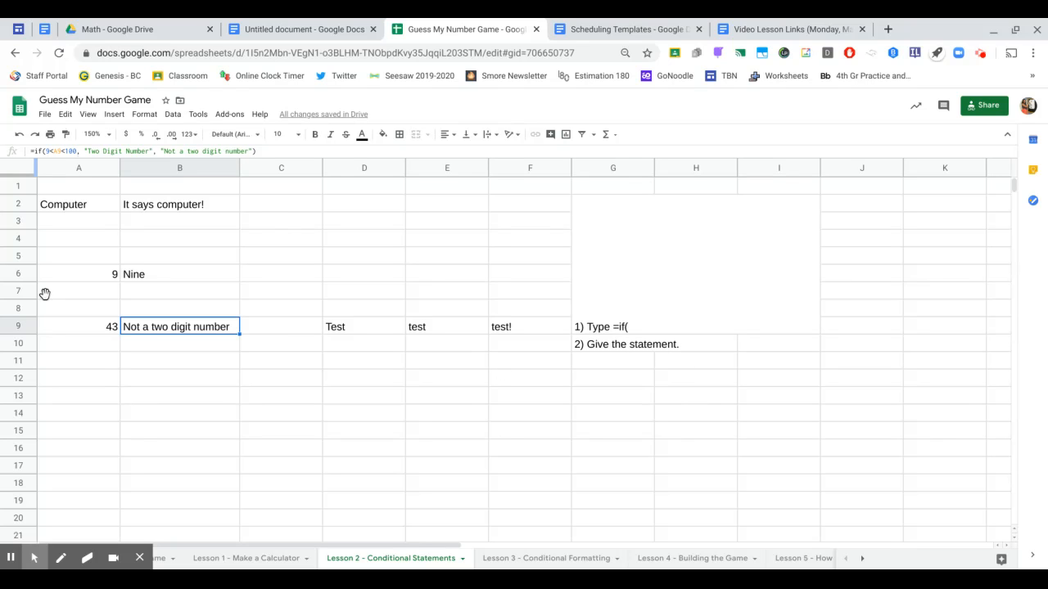
pyautogui.doubleClick(690, 348)
pyautogui.click(635, 345)
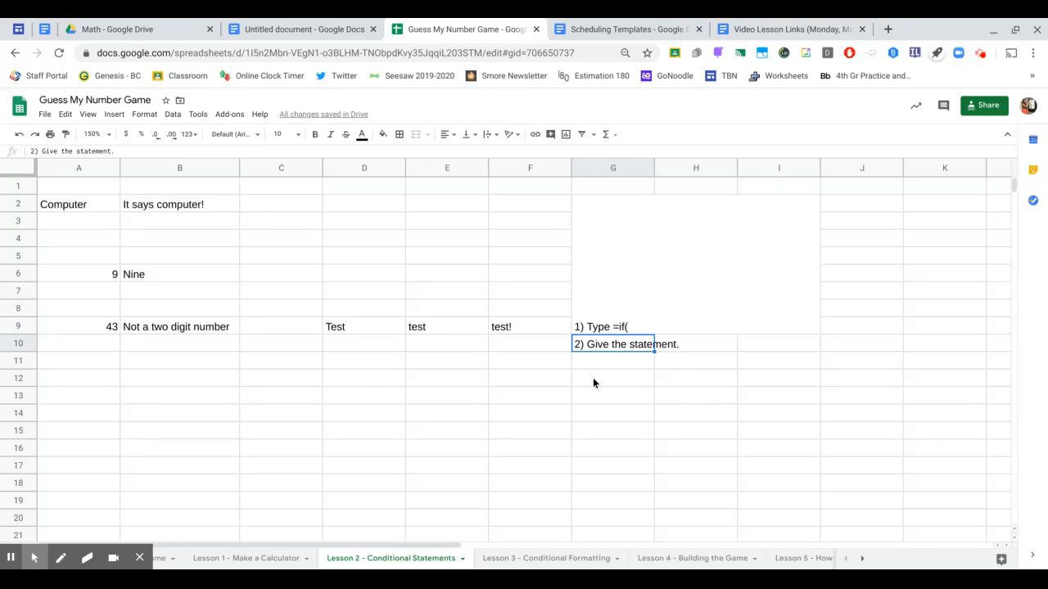
# Step: Enter the note "3) What happens if it is true?" in cell G11
pyautogui.click(590, 363)
pyautogui.write('3)')
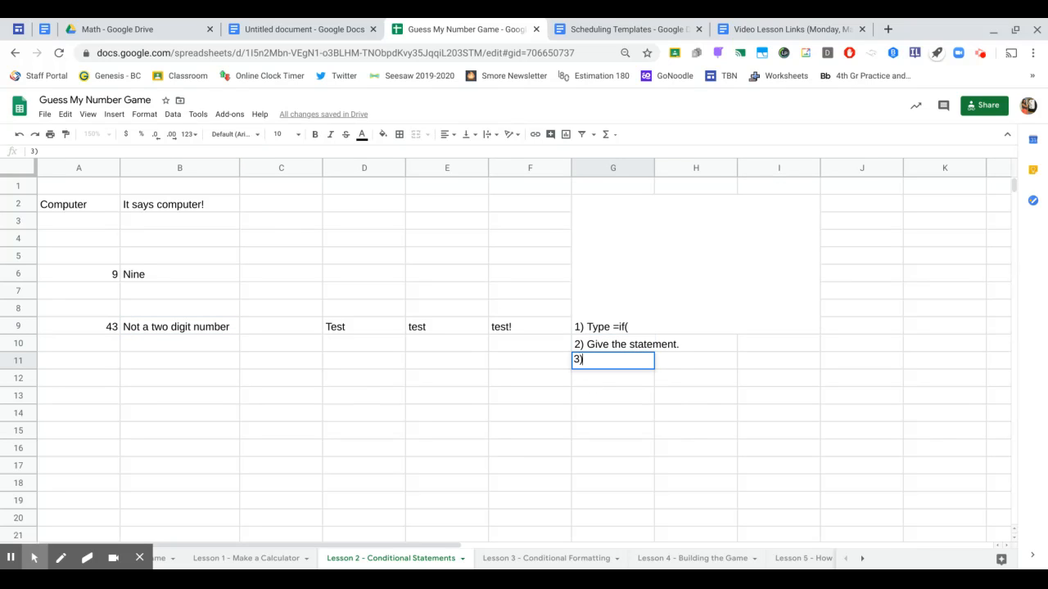
pyautogui.write(' What happens if i')
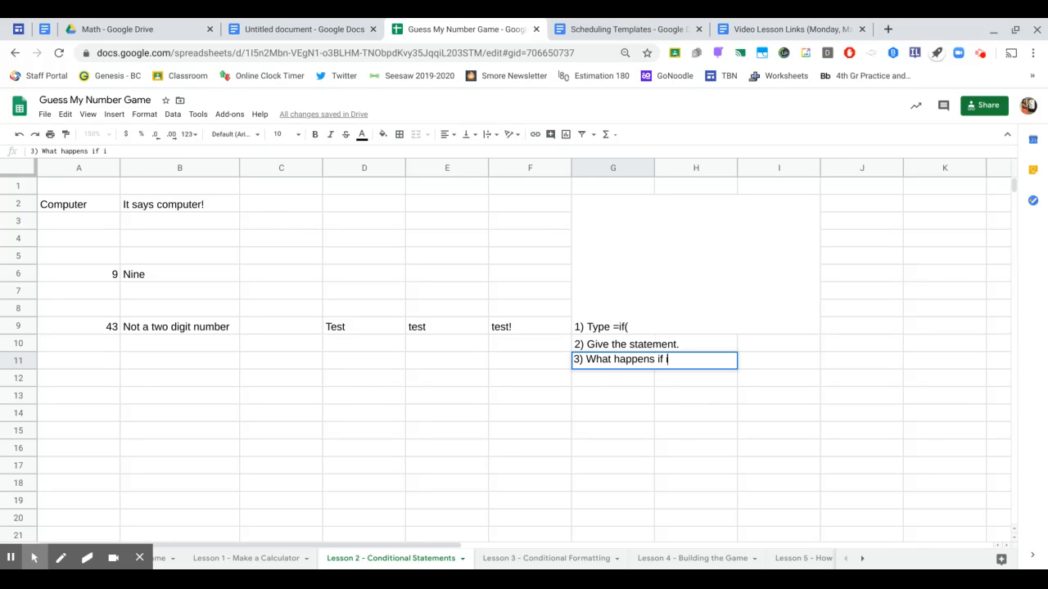
pyautogui.write('t is true?')
# Step: Compare the inputs in A2 and A6 with the IF formulas in B2 and B6, and return to cell G11
pyautogui.click(78, 204)
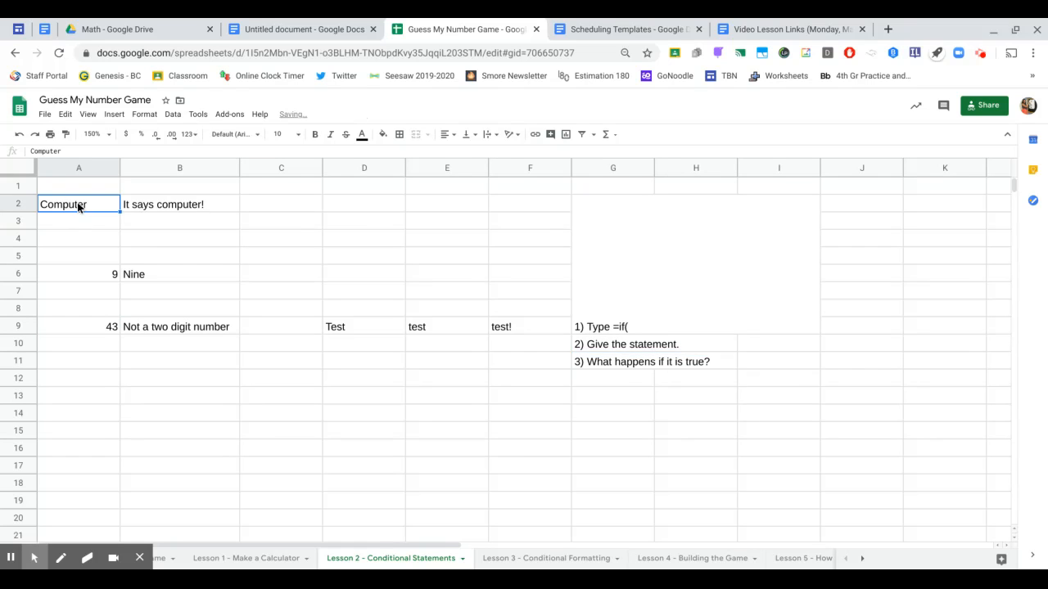
pyautogui.click(170, 206)
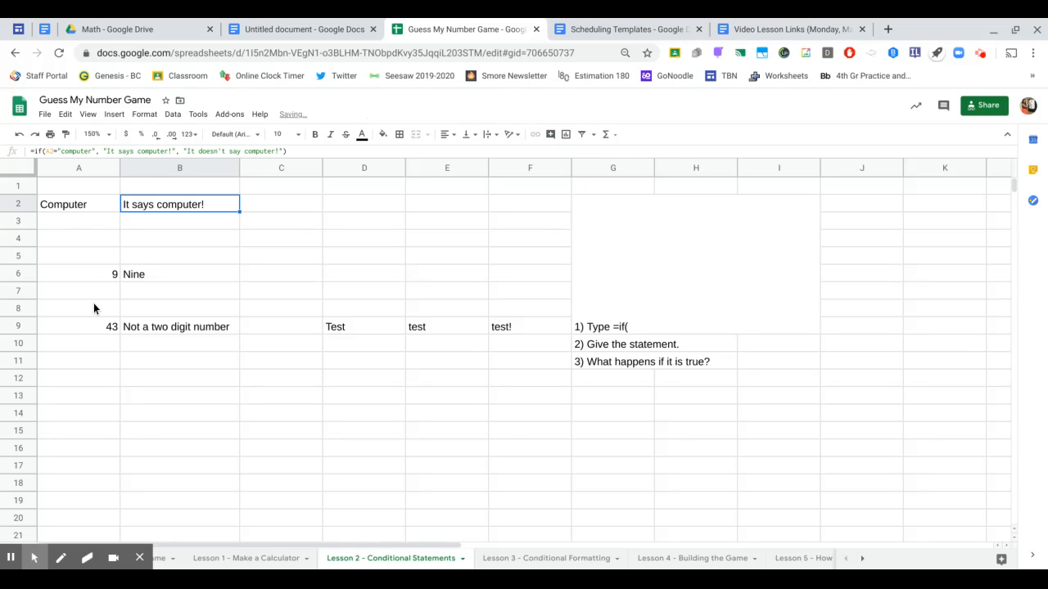
pyautogui.click(81, 276)
pyautogui.click(161, 278)
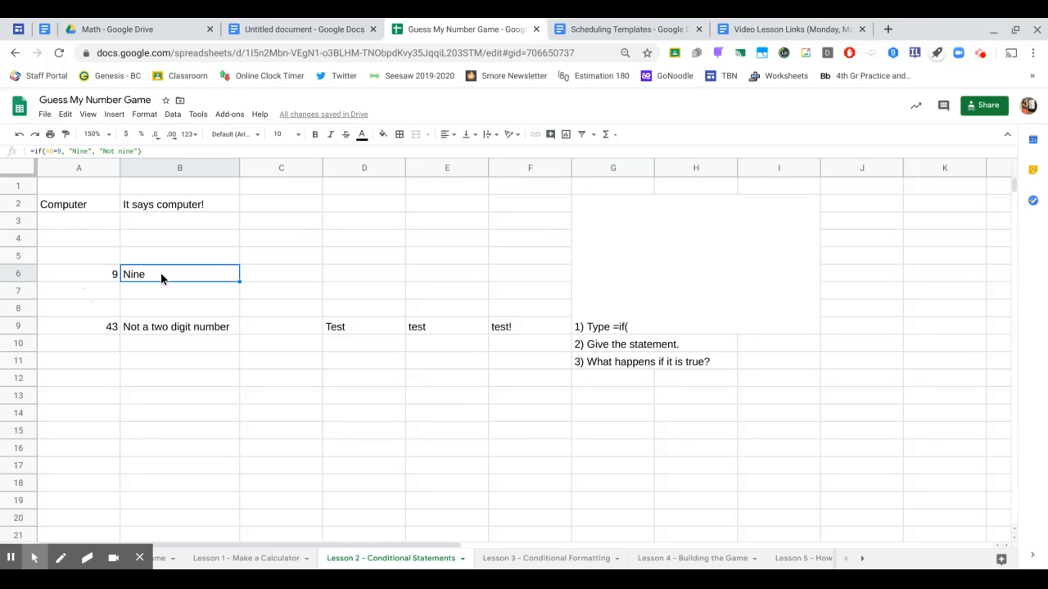
pyautogui.click(612, 363)
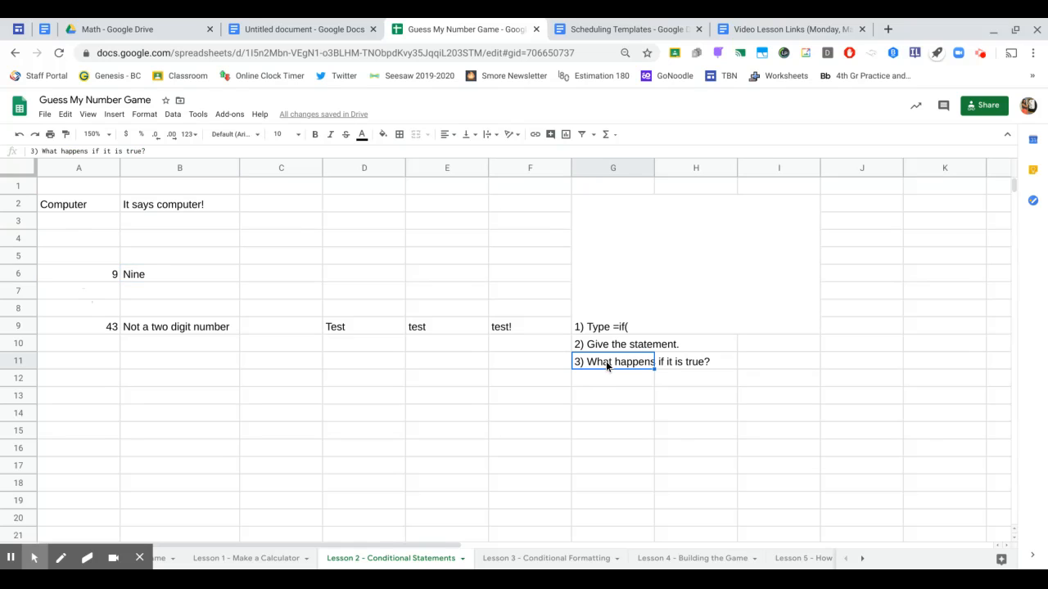
# Step: Enter the note "4) What happens when it is false?" in cell G12
pyautogui.click(606, 377)
pyautogui.write('4')
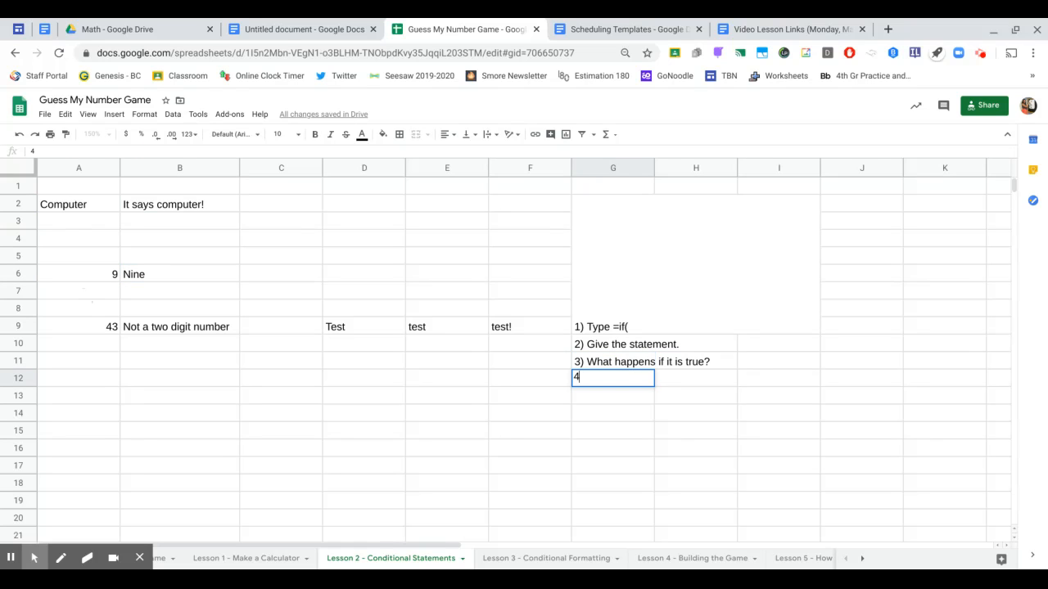
pyautogui.write(') What happens when i')
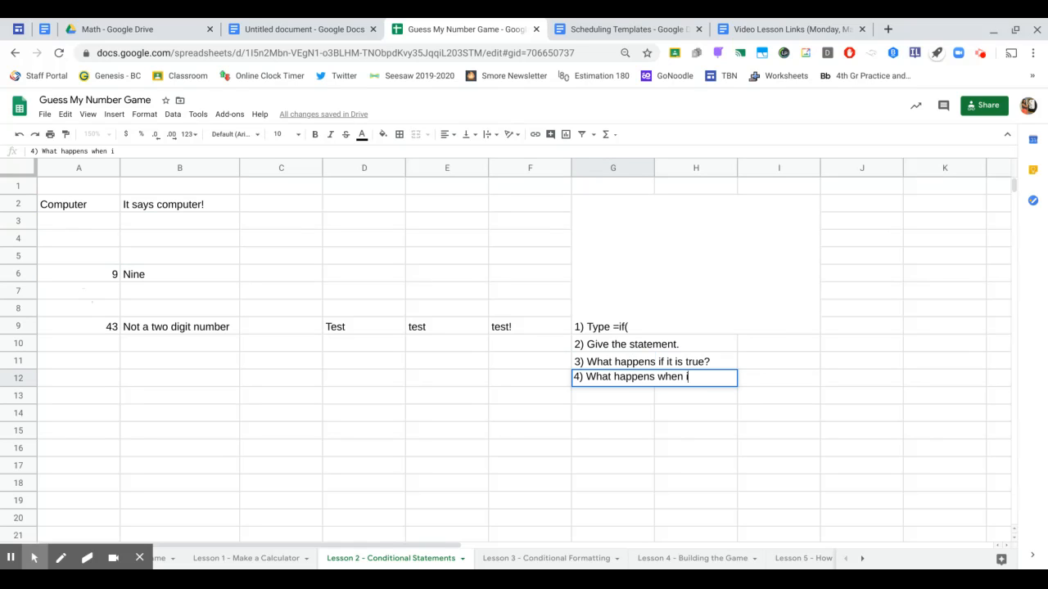
pyautogui.write('t is false?')
pyautogui.press('Return')
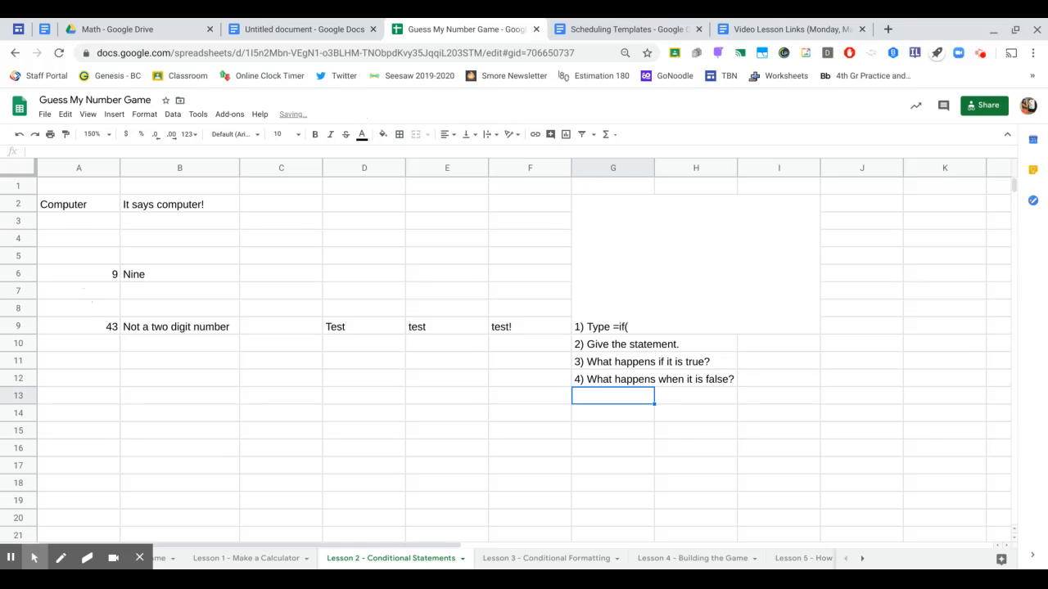
# Step: Test the false outcomes by setting cell A2 to Dog and cell A6 to 27, and check the formula in B6
pyautogui.click(52, 207)
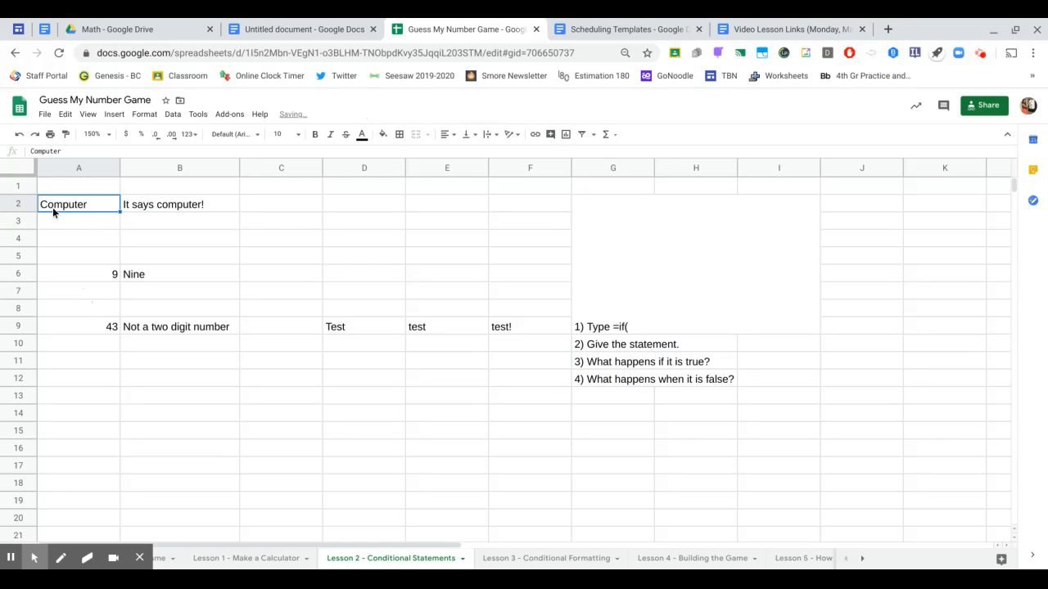
pyautogui.write('Dog')
pyautogui.press('Return')
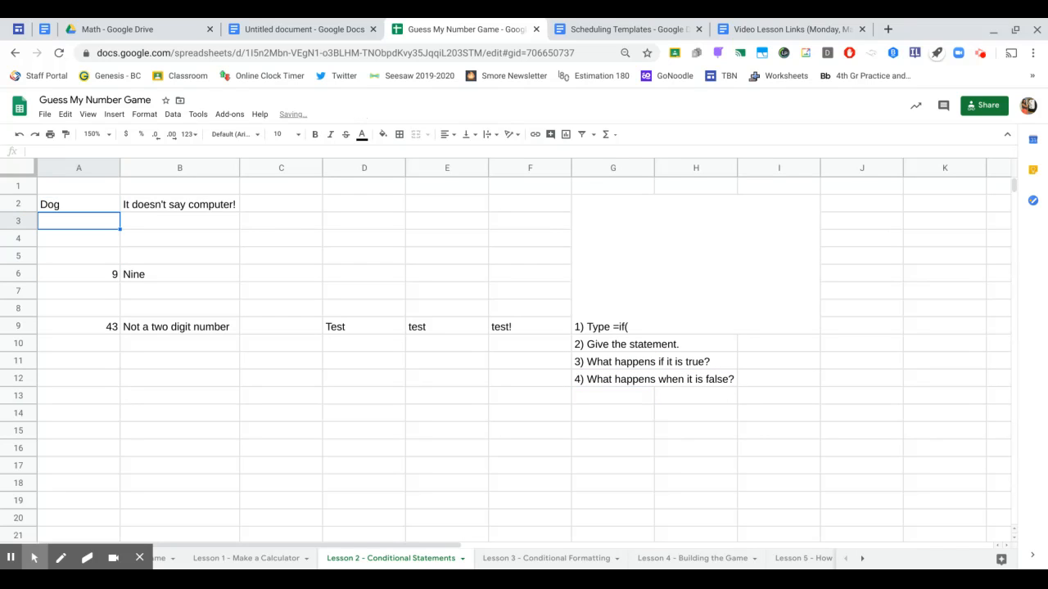
pyautogui.click(117, 273)
pyautogui.write('27')
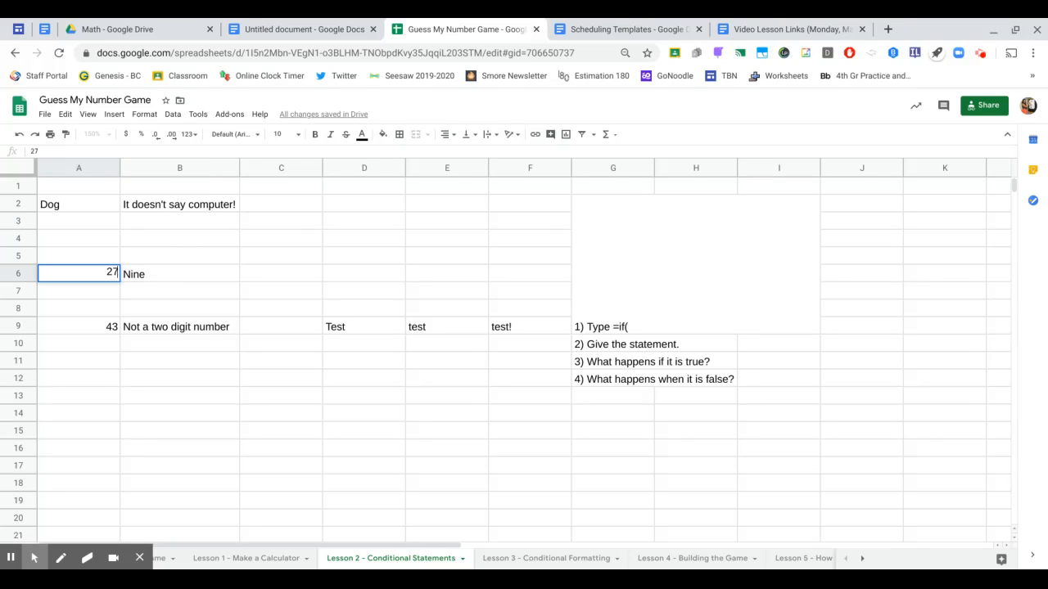
pyautogui.press('Return')
pyautogui.click(150, 270)
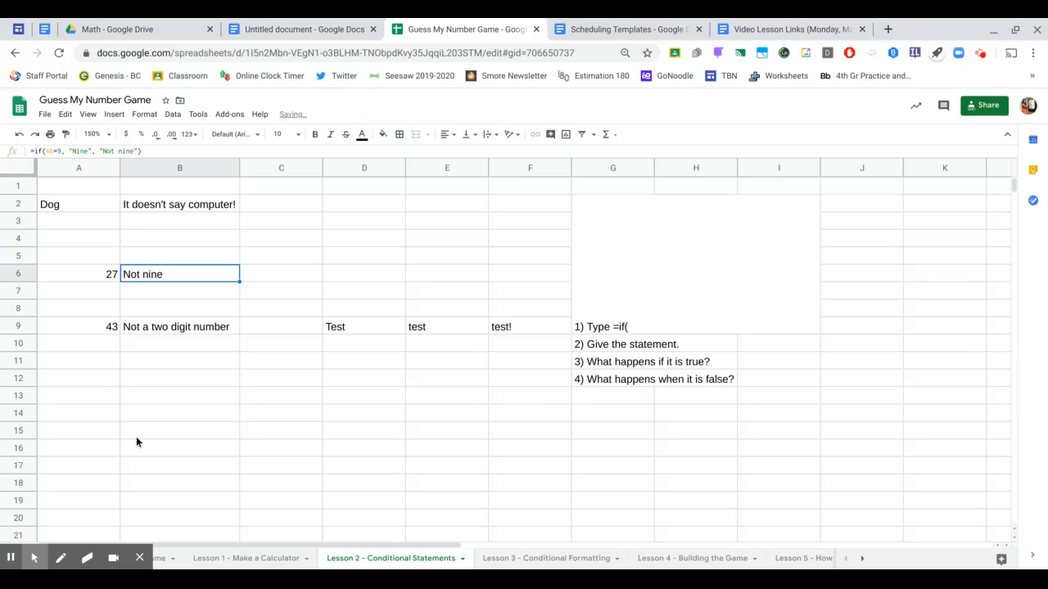
# Step: Add the notes "5) Put a close )" in cell G13 and "6) Test it out!" in cell G14
pyautogui.doubleClick(617, 398)
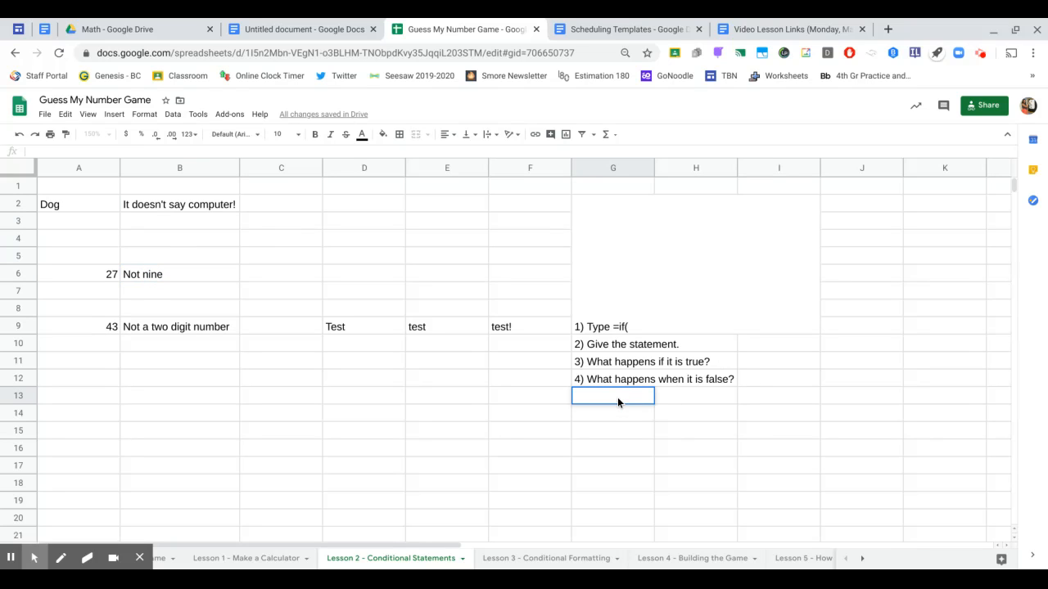
pyautogui.write('5) Put a close )')
pyautogui.click(582, 413)
pyautogui.write('6)')
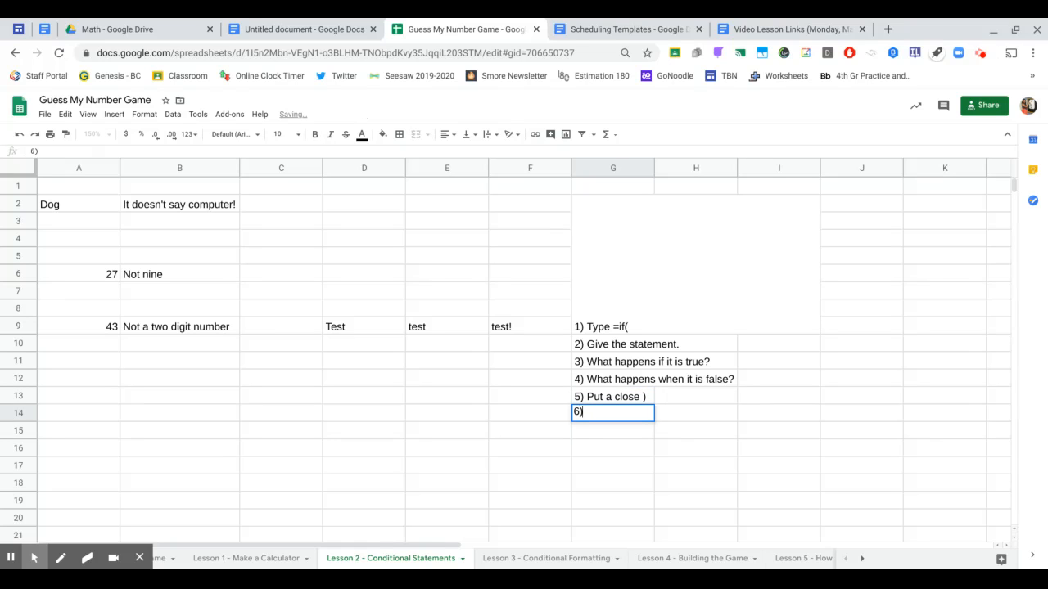
pyautogui.write(' Test it ')
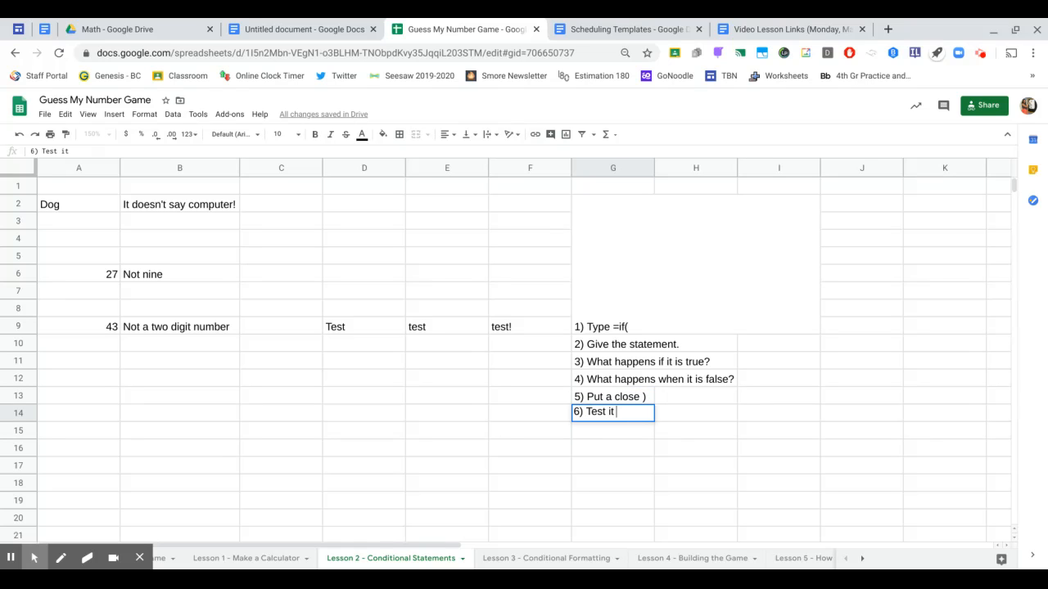
pyautogui.write('out!')
pyautogui.click(631, 499)
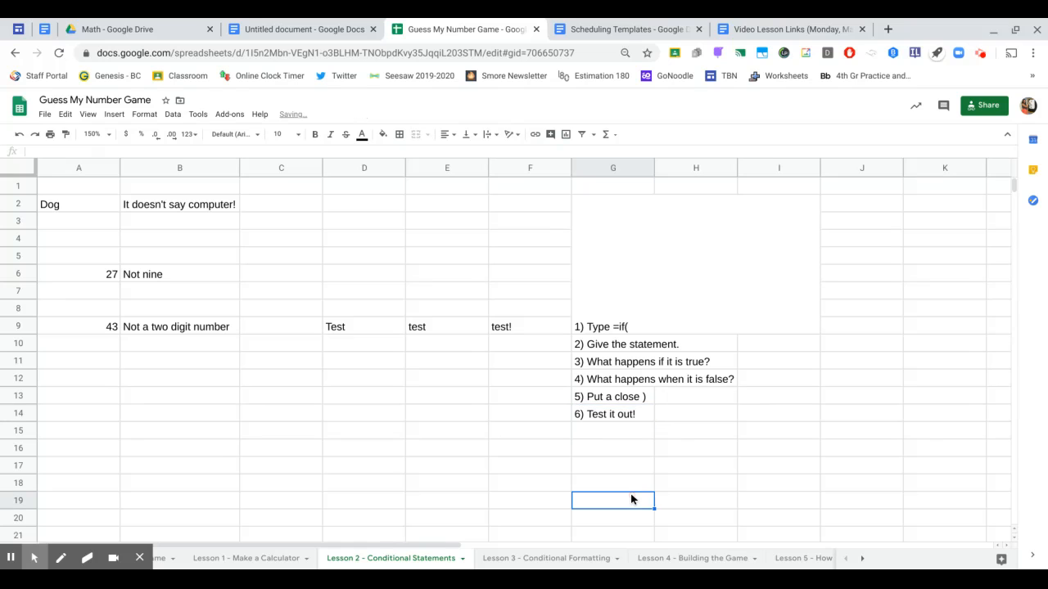
# Step: Review the IF formulas in B6 and B2, and remove the quotation marks around Nine in the B6 formula
pyautogui.click(156, 277)
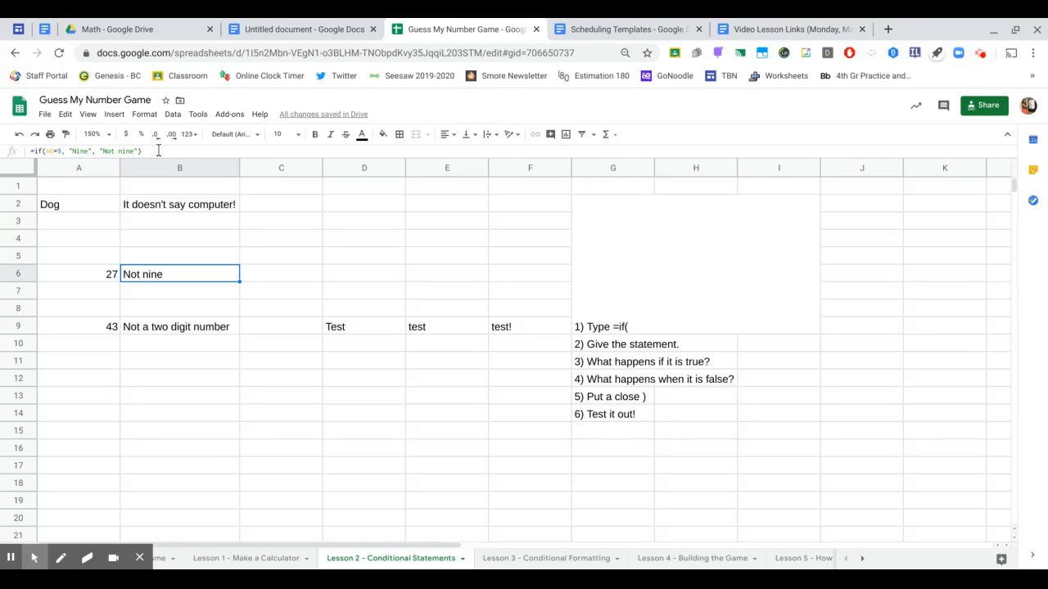
pyautogui.click(175, 207)
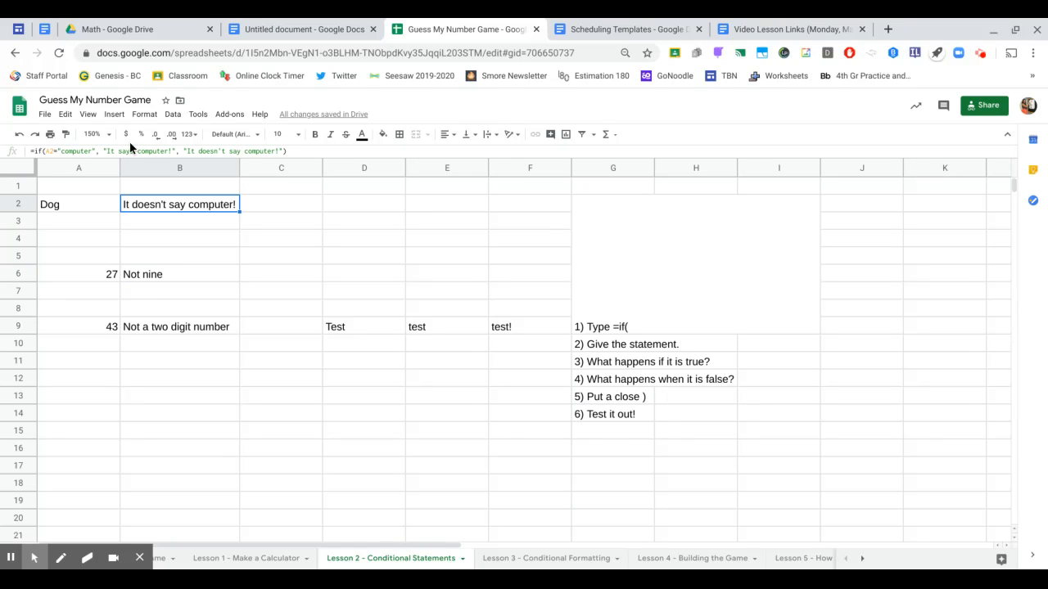
pyautogui.click(162, 275)
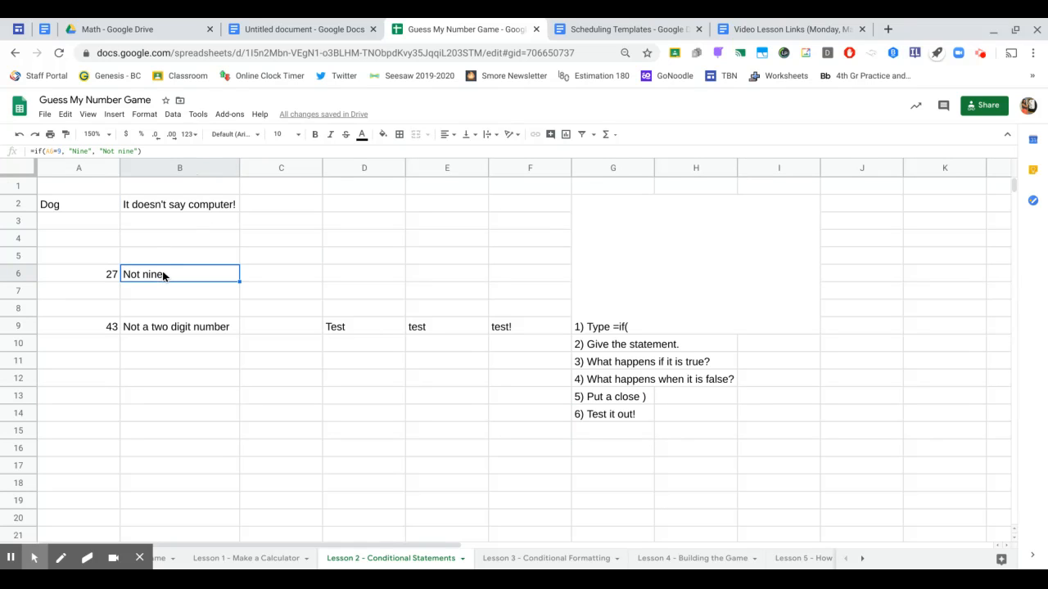
pyautogui.doubleClick(163, 275)
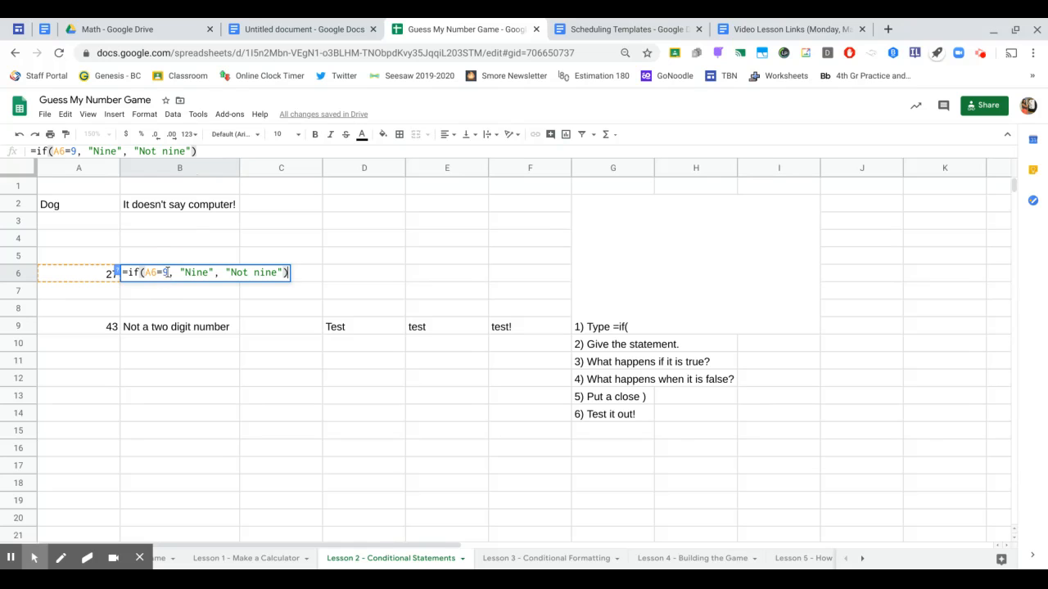
pyautogui.click(215, 273)
pyautogui.press('BackSpace')
pyautogui.press('BackSpace')
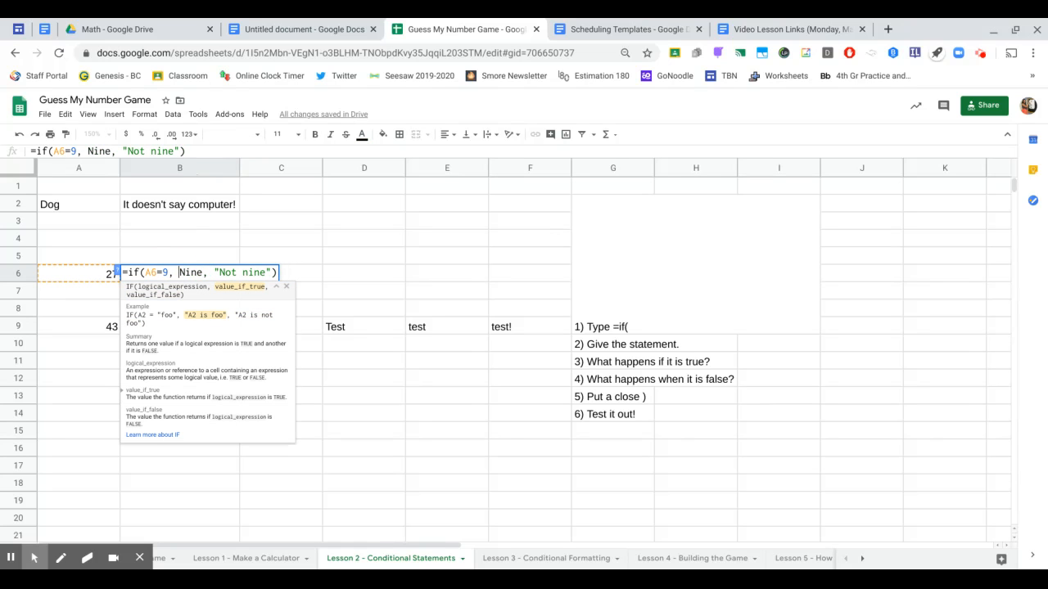
# Step: Put the quotation marks back around Nine so that B6 contains =if(A6=9, "Nine", "Not nine")
pyautogui.click(180, 272)
pyautogui.write('"')
pyautogui.click(203, 272)
pyautogui.write('", ')
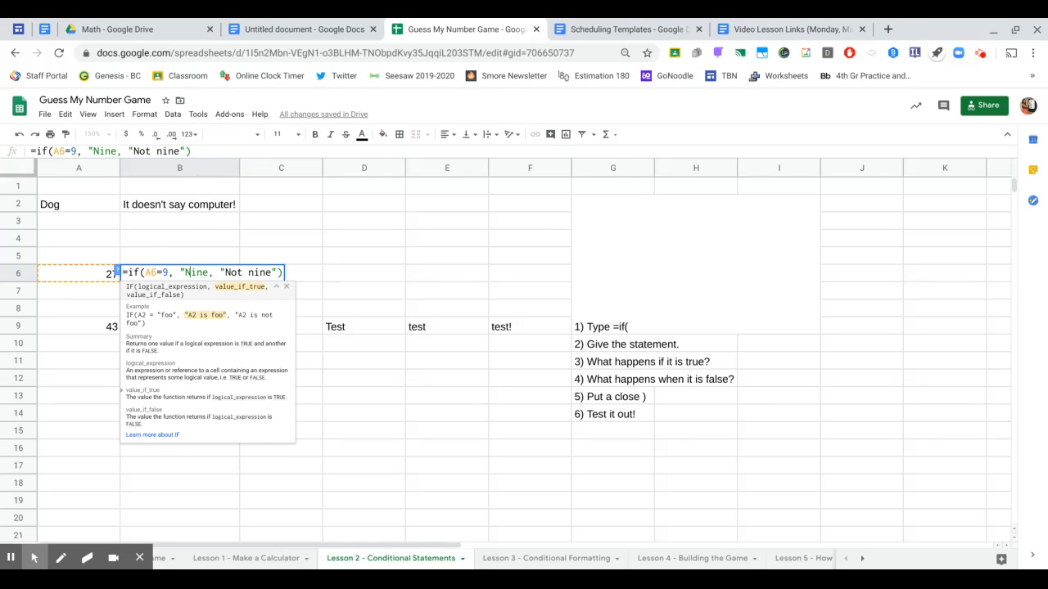
pyautogui.write('"')
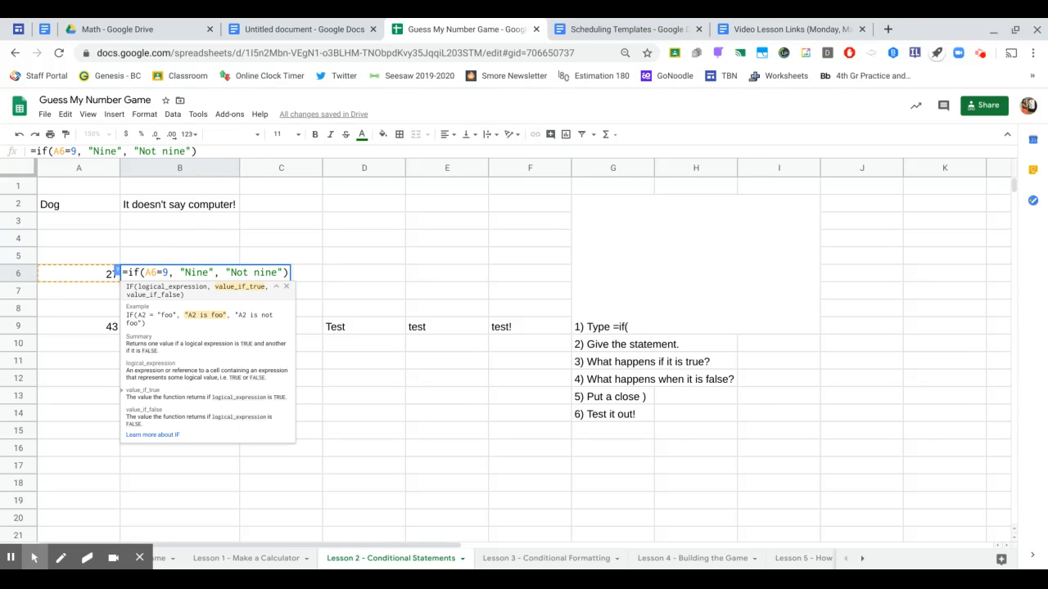
pyautogui.press('Return')
pyautogui.click(249, 399)
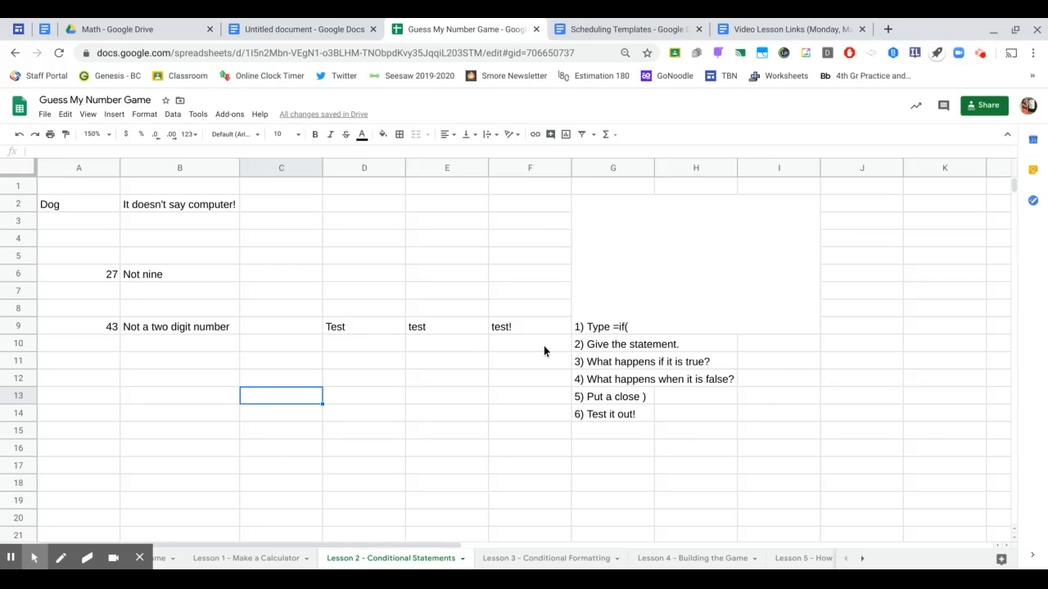
# Step: Start an IF formula in cell B14 with a reference to cell C16 as its logical expression
pyautogui.click(131, 417)
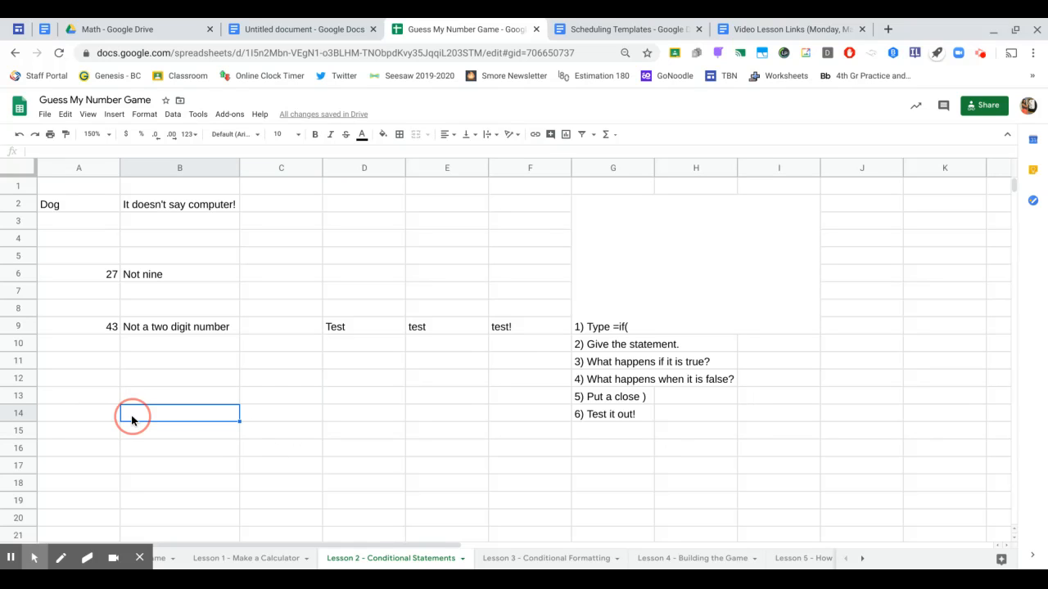
pyautogui.write('=if(')
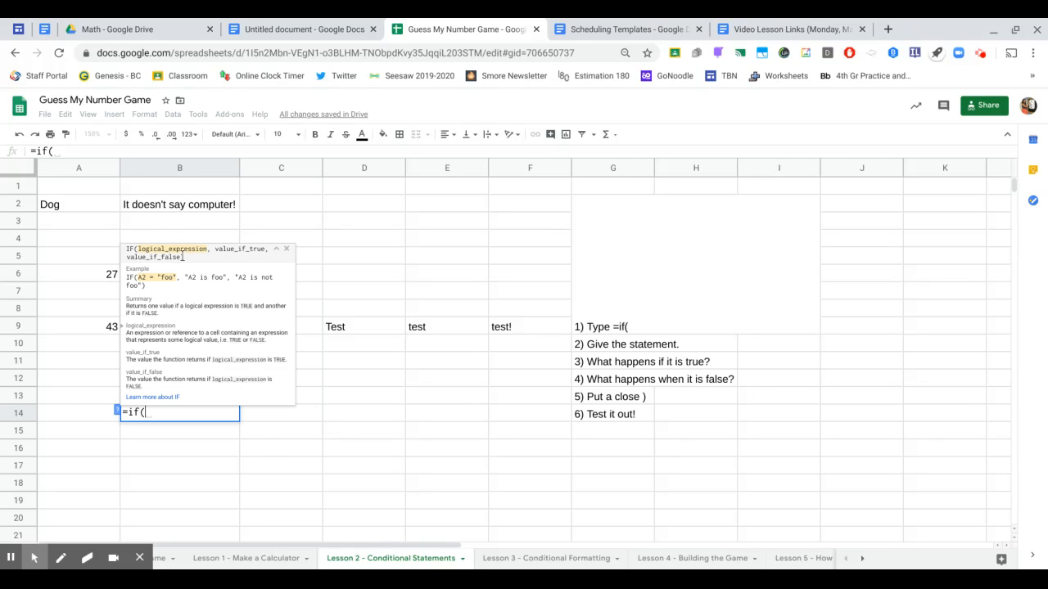
pyautogui.click(316, 450)
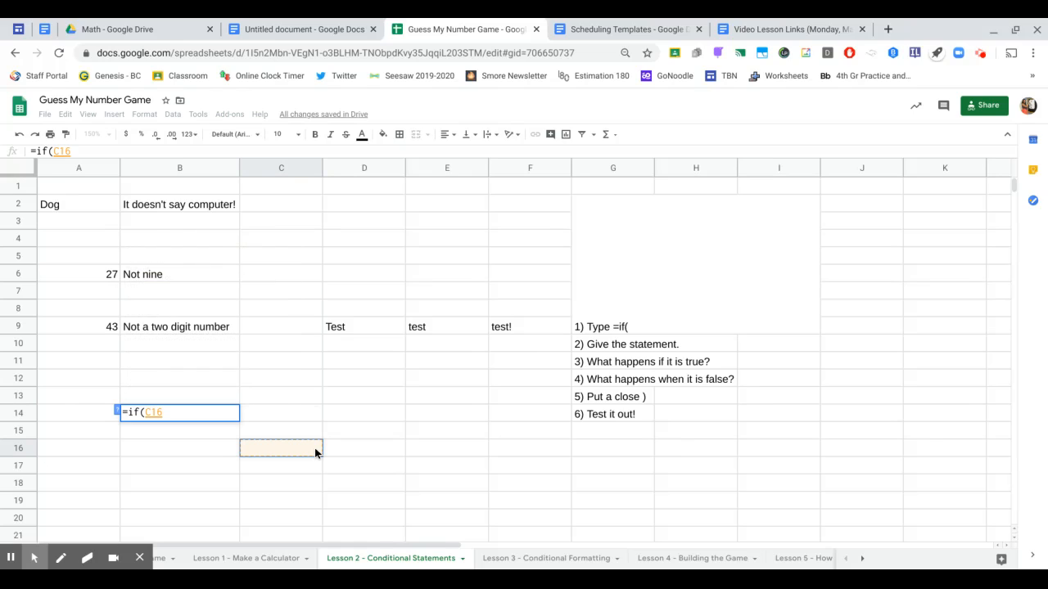